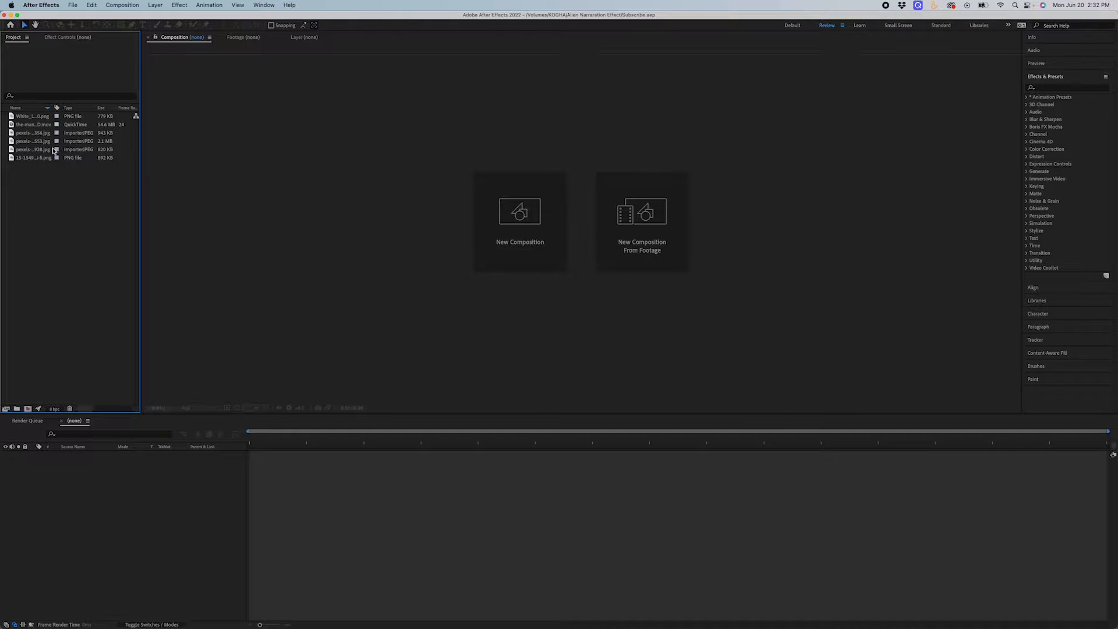
Step: Look through the imported images and create a composition from the video of the man standing on a mountain cliff
click(53, 150)
click(24, 156)
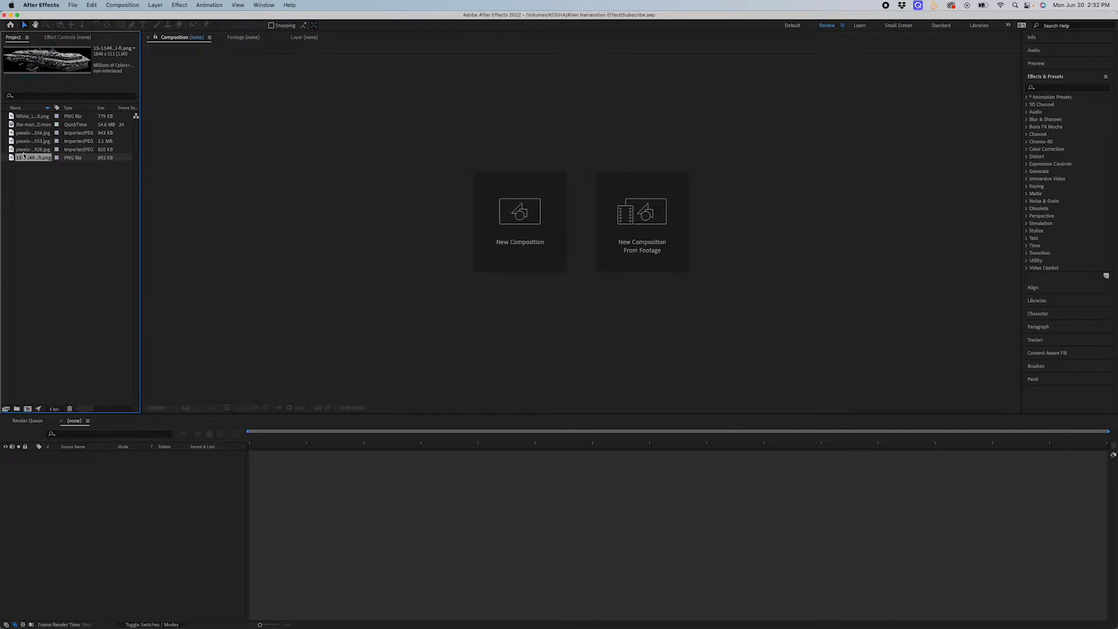
click(31, 119)
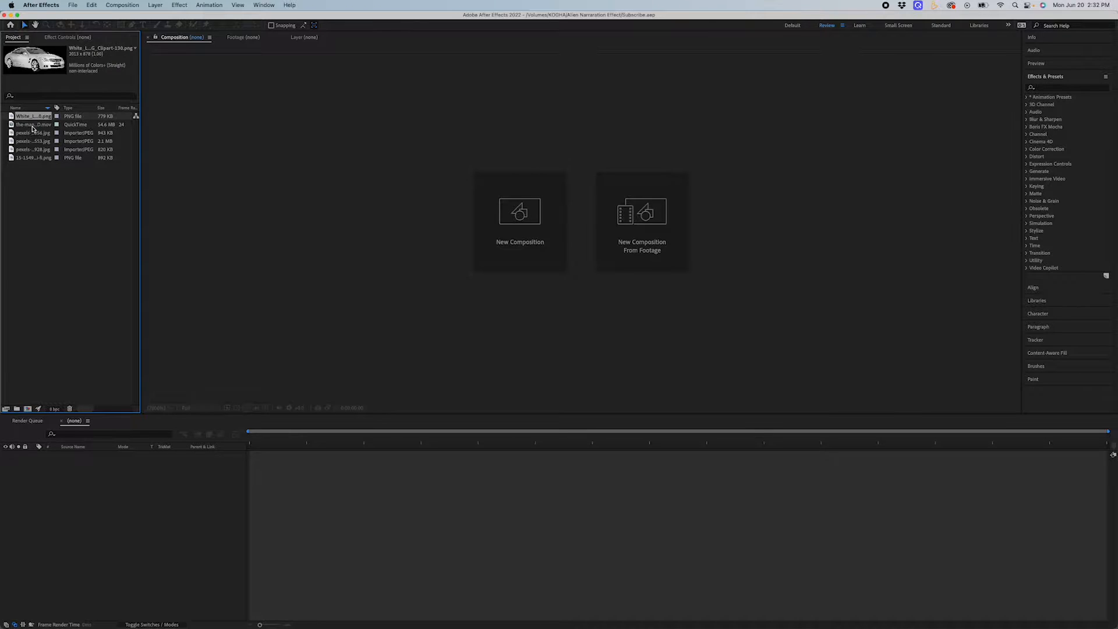
click(33, 126)
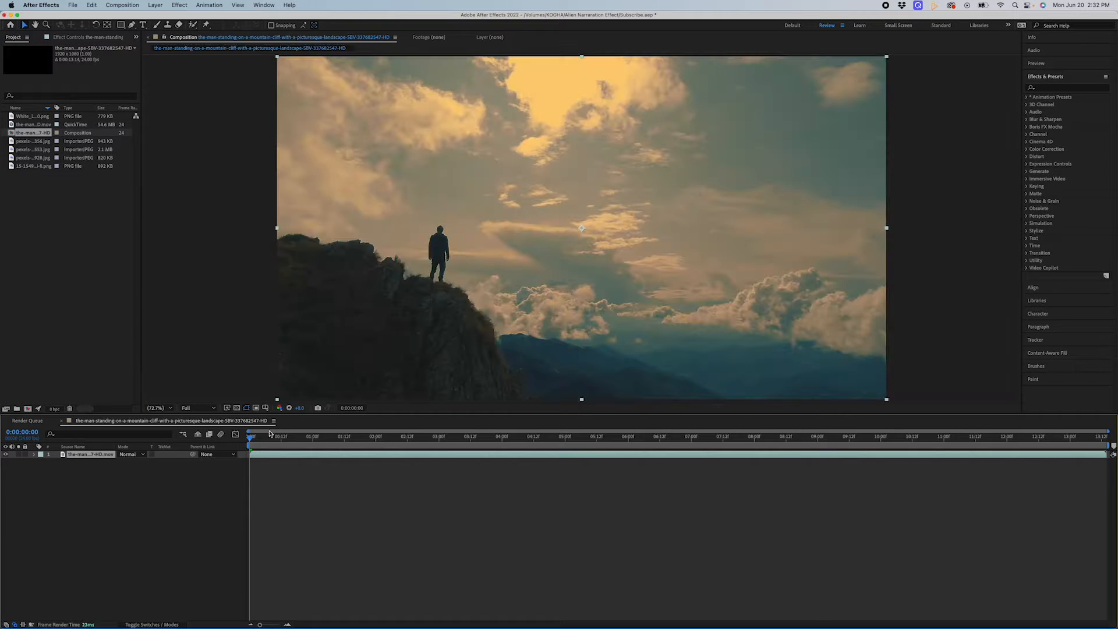
Step: Play the cliff footage to review its camera movement and return to the first frame
key(space)
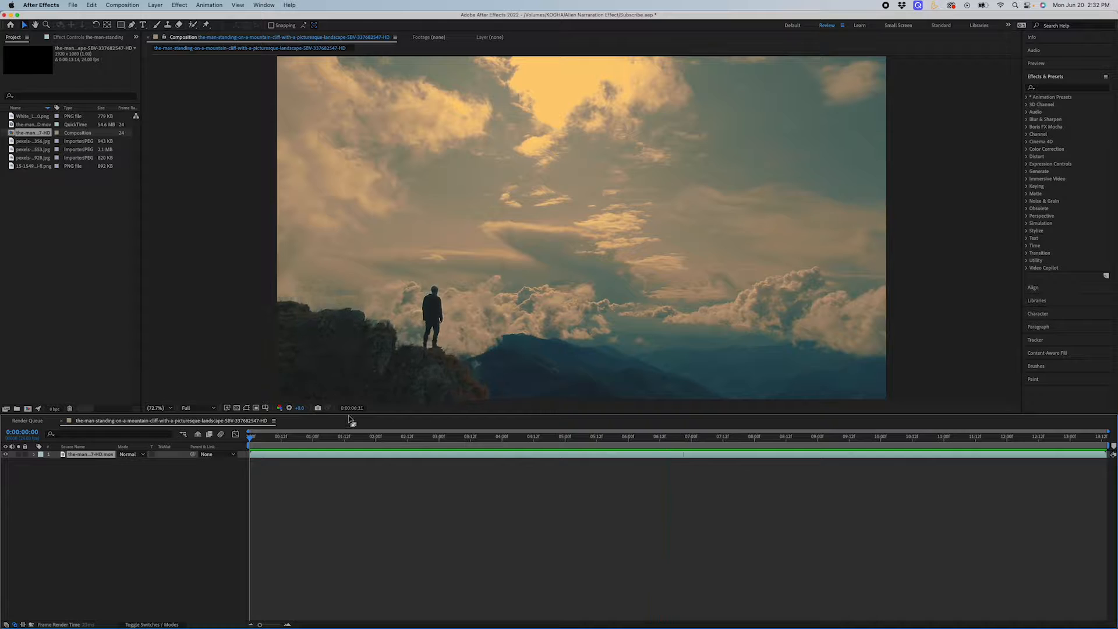
key(space)
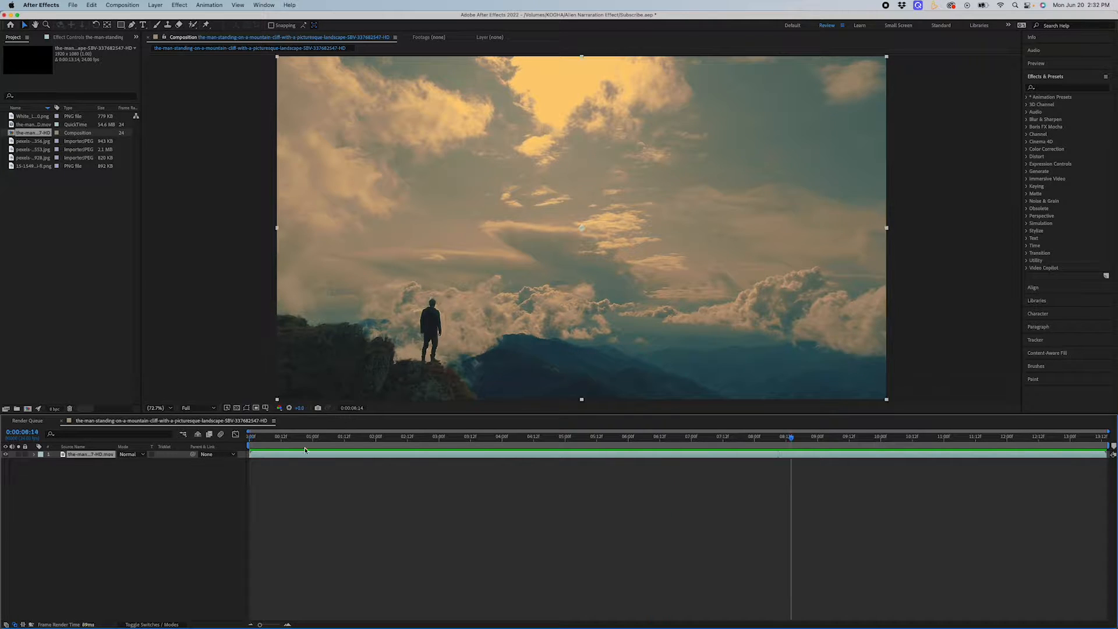
key(Home)
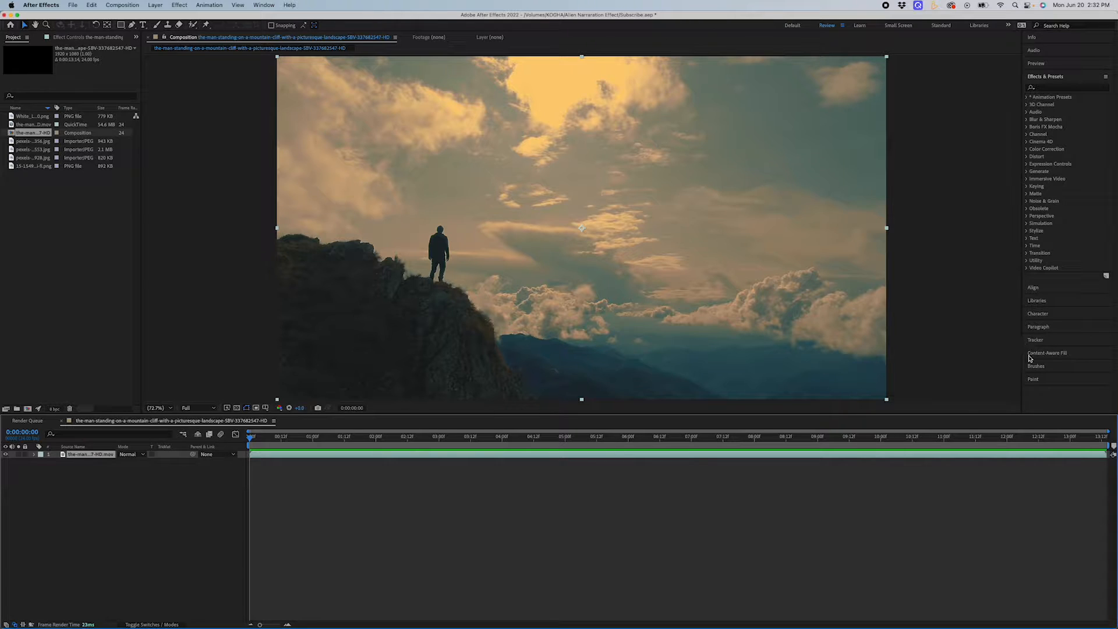
Step: Start Track Motion on the cliff footage and add a null object to the composition
click(1040, 339)
click(1047, 166)
right_click(70, 508)
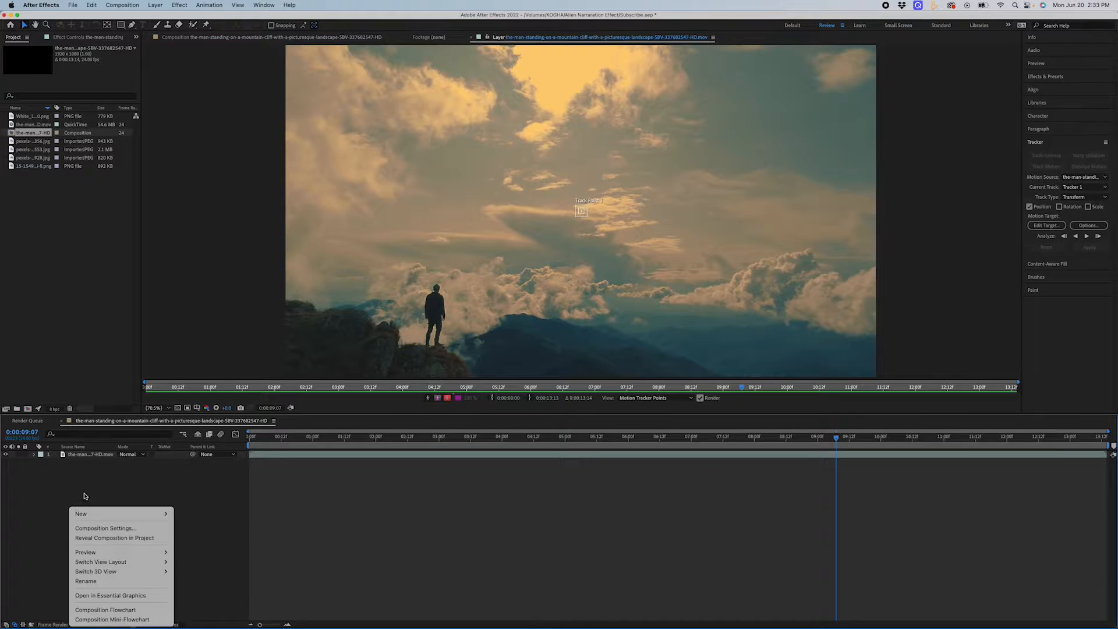
mouse_move(148, 513)
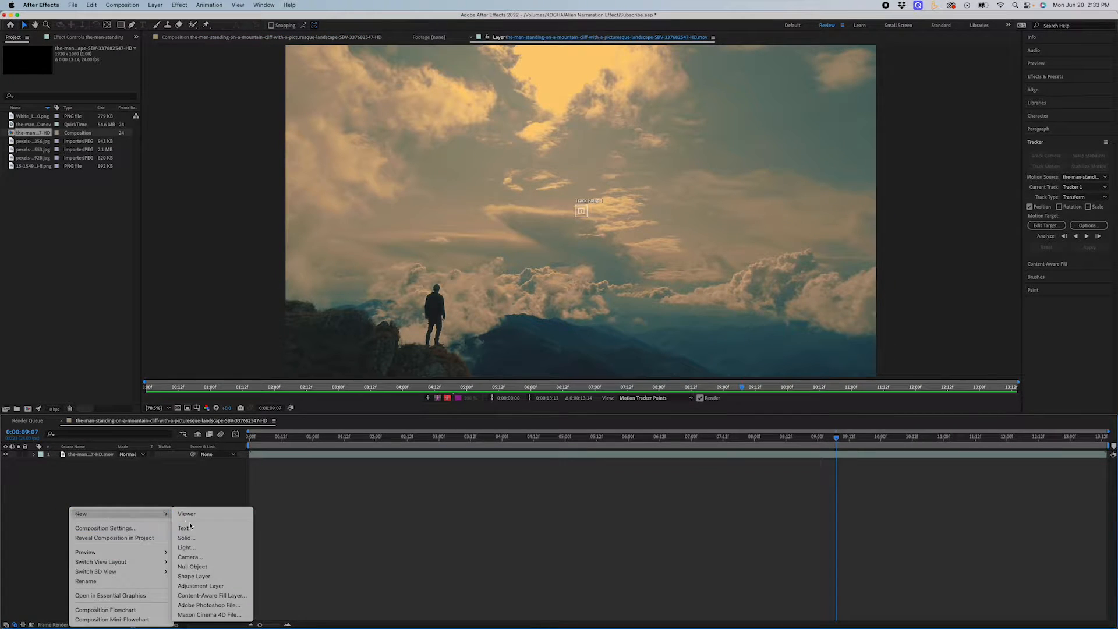
click(211, 567)
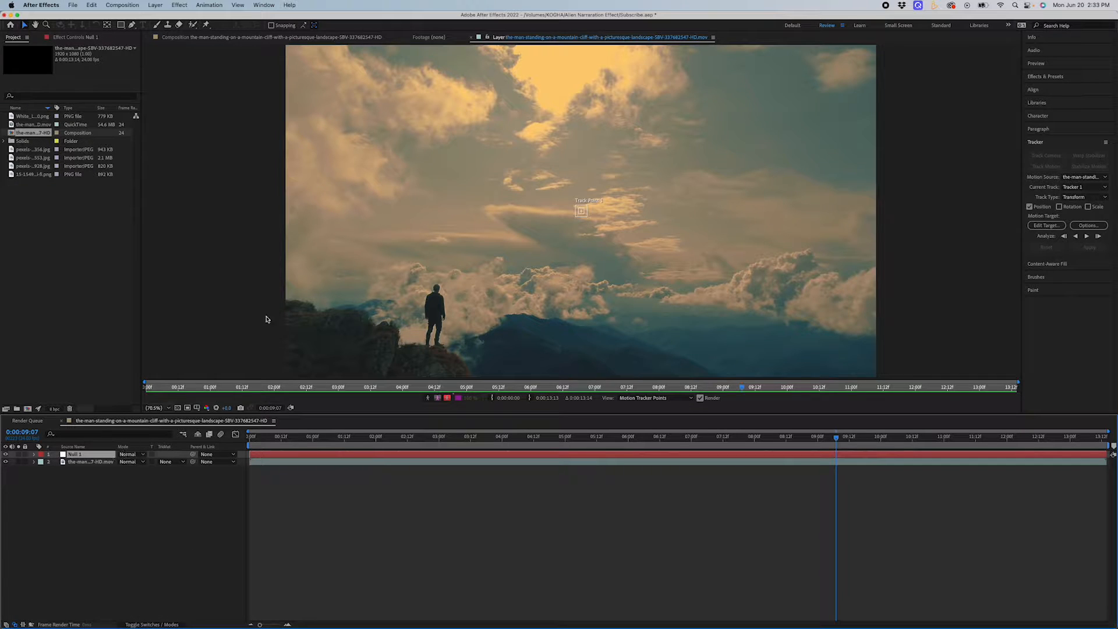
Step: Motion-track the cliff footage forward with a track point on the rocks beside the man, and apply it to Null 1
click(93, 462)
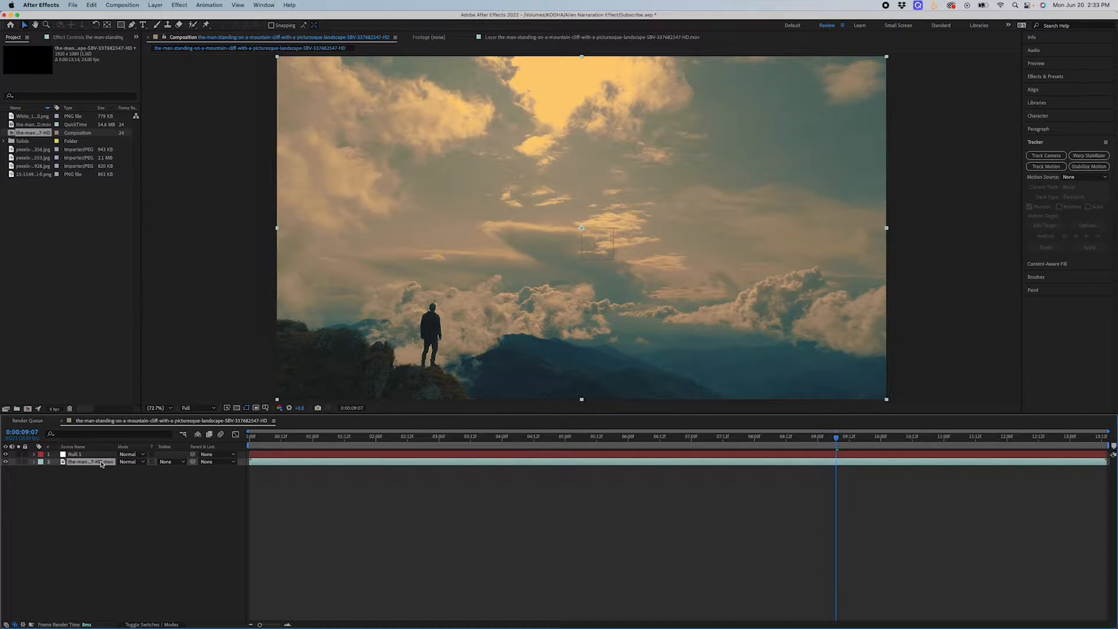
right_click(100, 464)
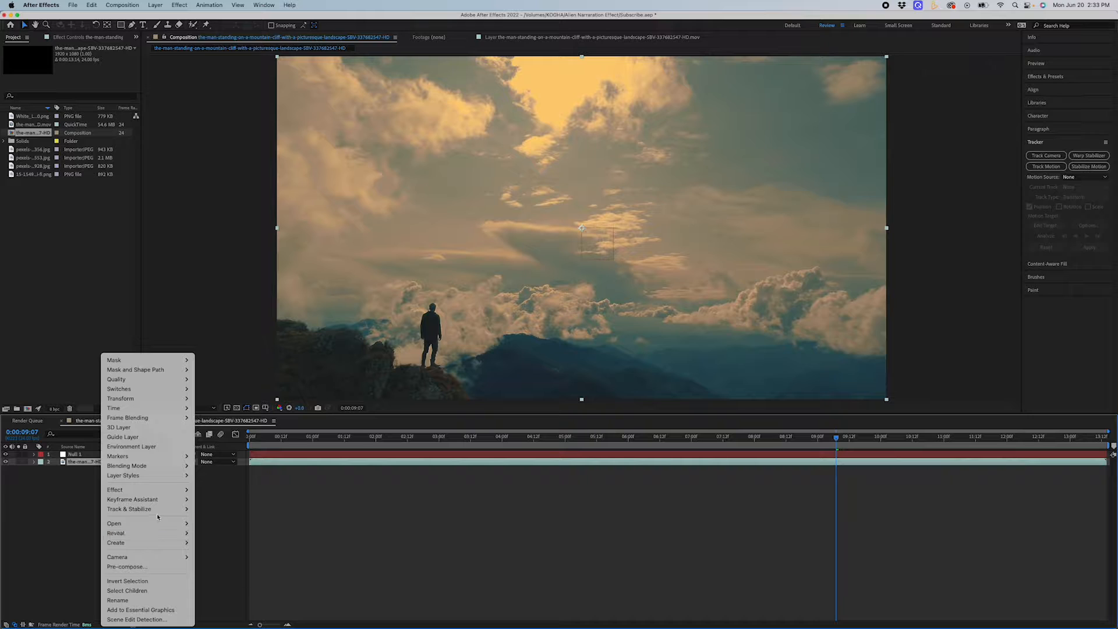
mouse_move(166, 509)
click(226, 529)
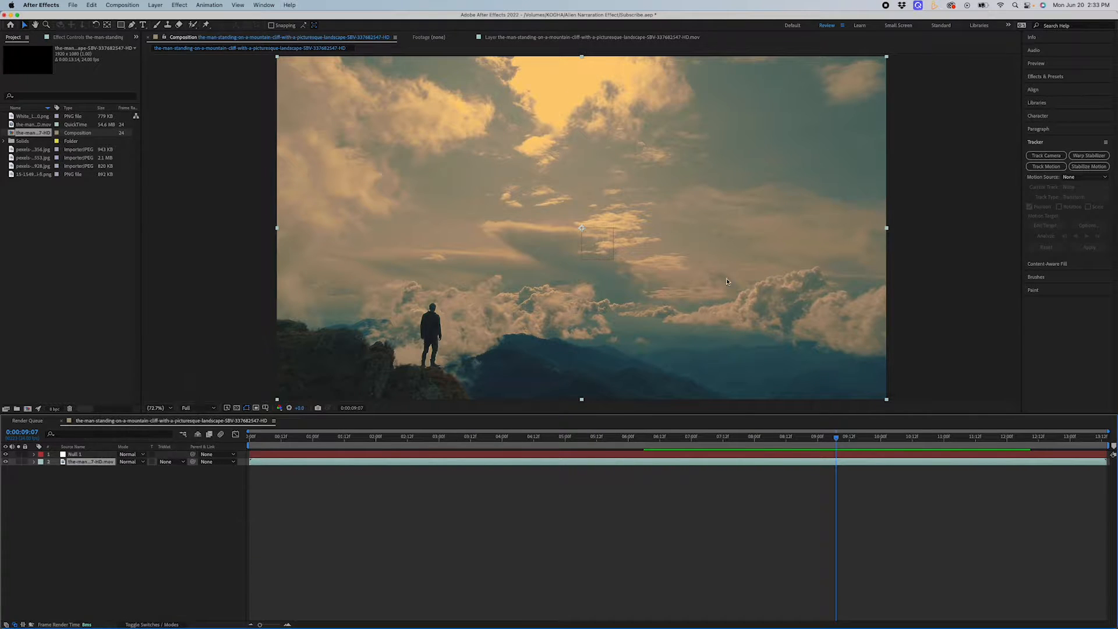
drag(586, 219, 371, 326)
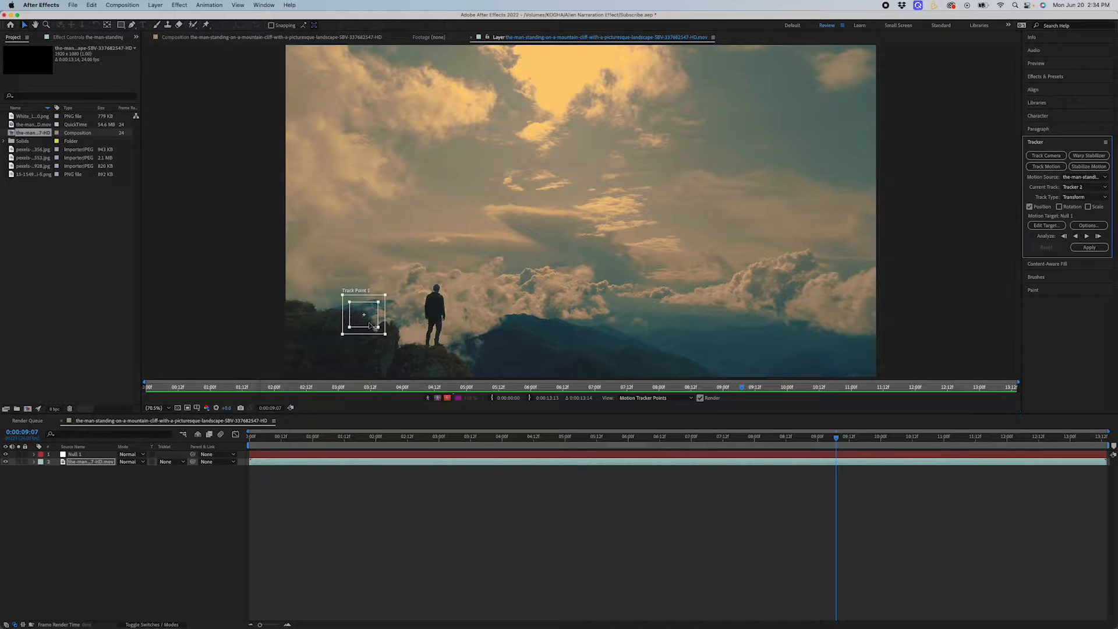
click(1087, 236)
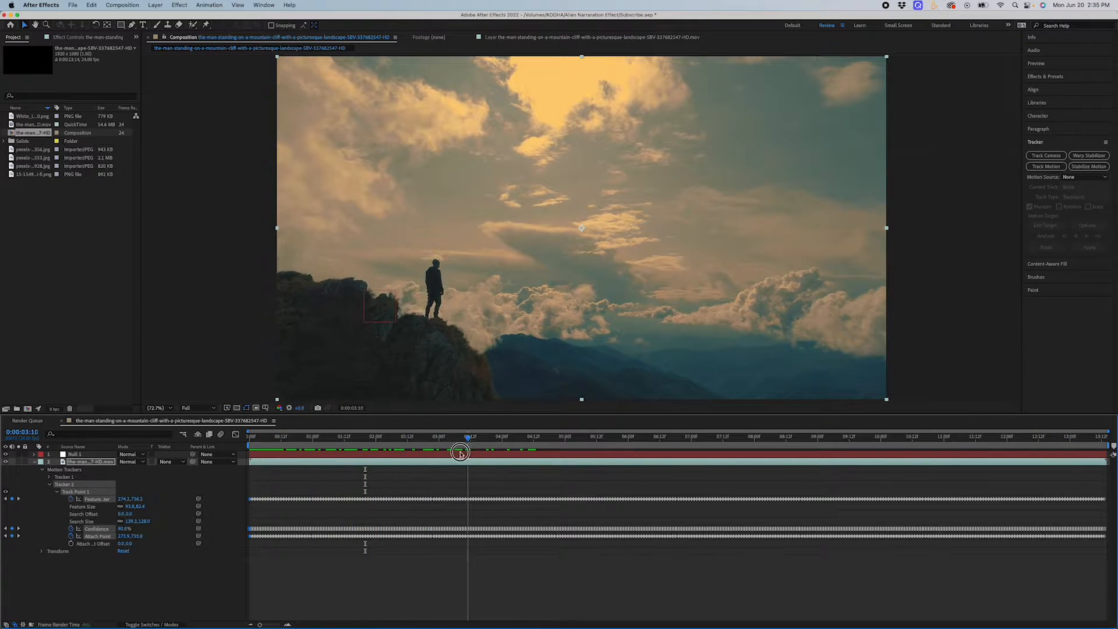
Step: Play and scrub the clip to check how the null follows the rocks, and collapse the footage layer's properties
key(space)
drag(251, 438, 786, 459)
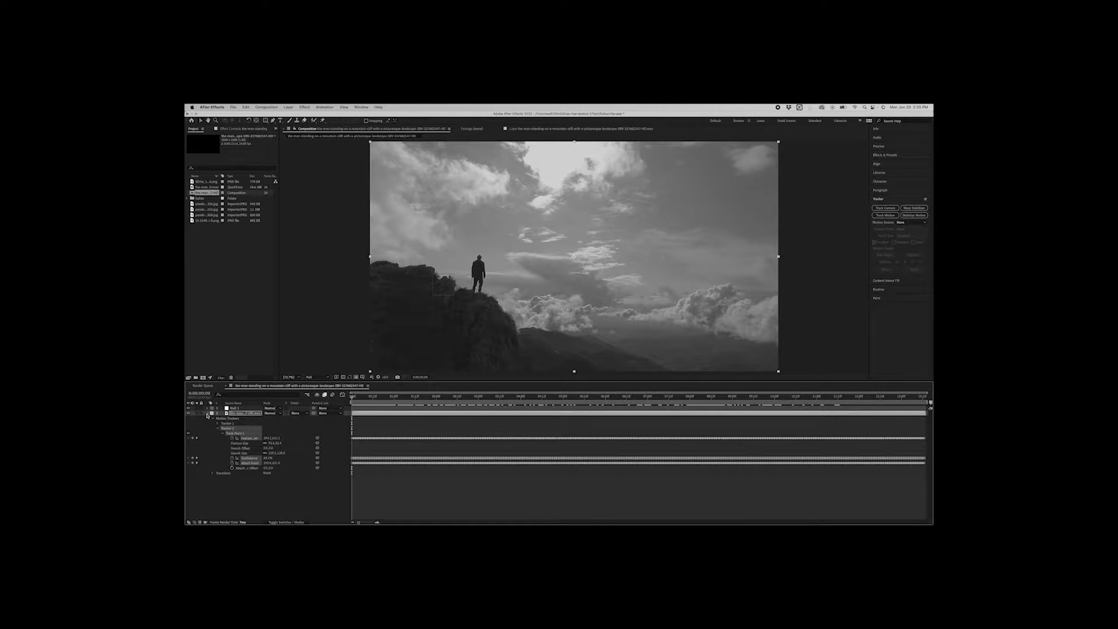
click(207, 413)
Step: Add the spaceship PNG as the top layer, scale it down to about half size and place it in the sky
click(202, 209)
click(207, 187)
click(210, 220)
drag(41, 400, 71, 454)
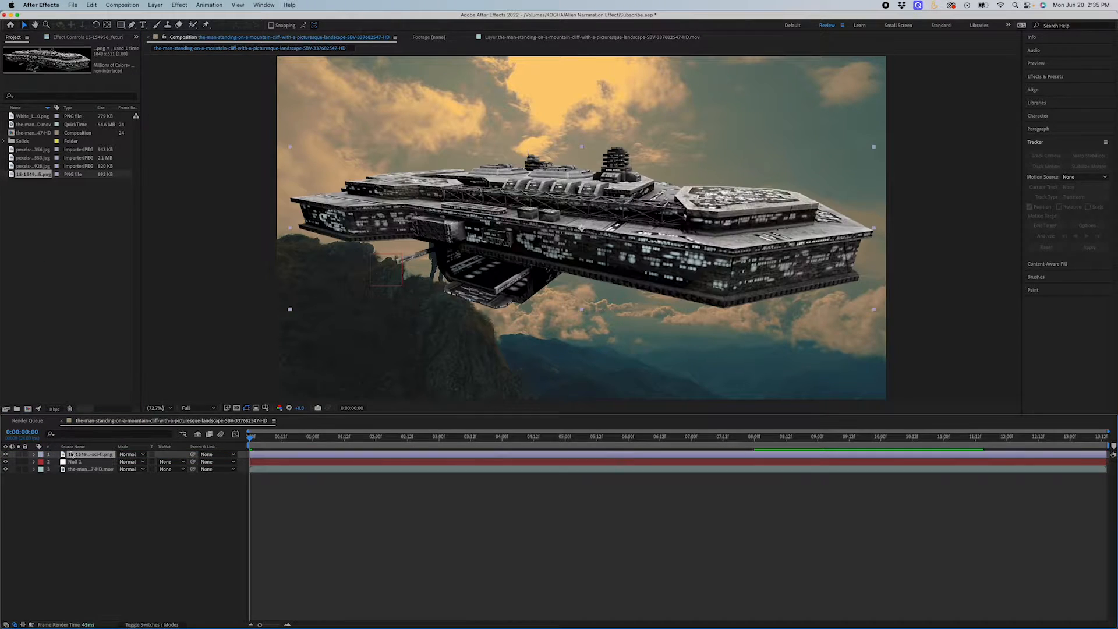
drag(539, 230, 536, 212)
drag(870, 291, 726, 254)
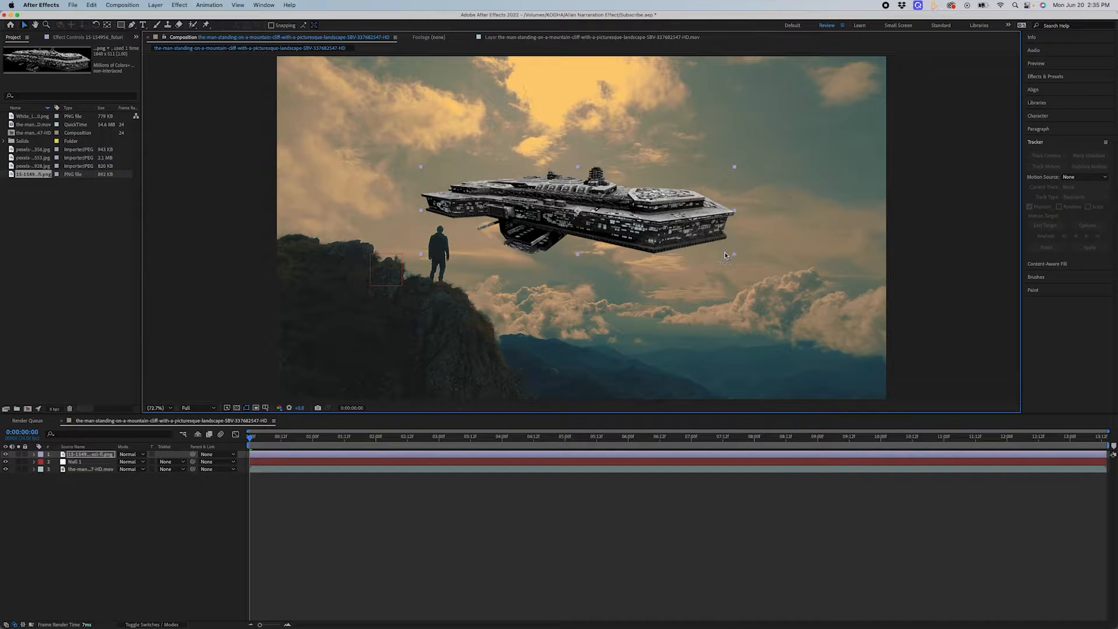
drag(635, 218, 664, 187)
Step: Parent the spaceship layer to Null 1, and move and resize the ship to sit in the sky beyond the man
click(429, 569)
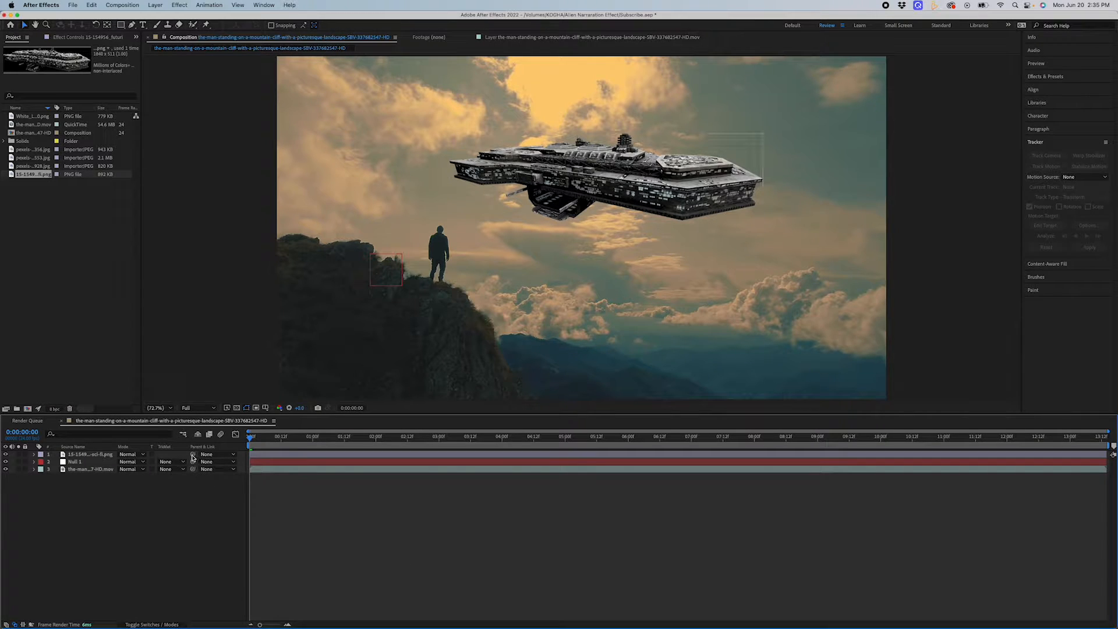
drag(193, 455, 103, 465)
drag(548, 291, 754, 242)
drag(858, 286, 739, 242)
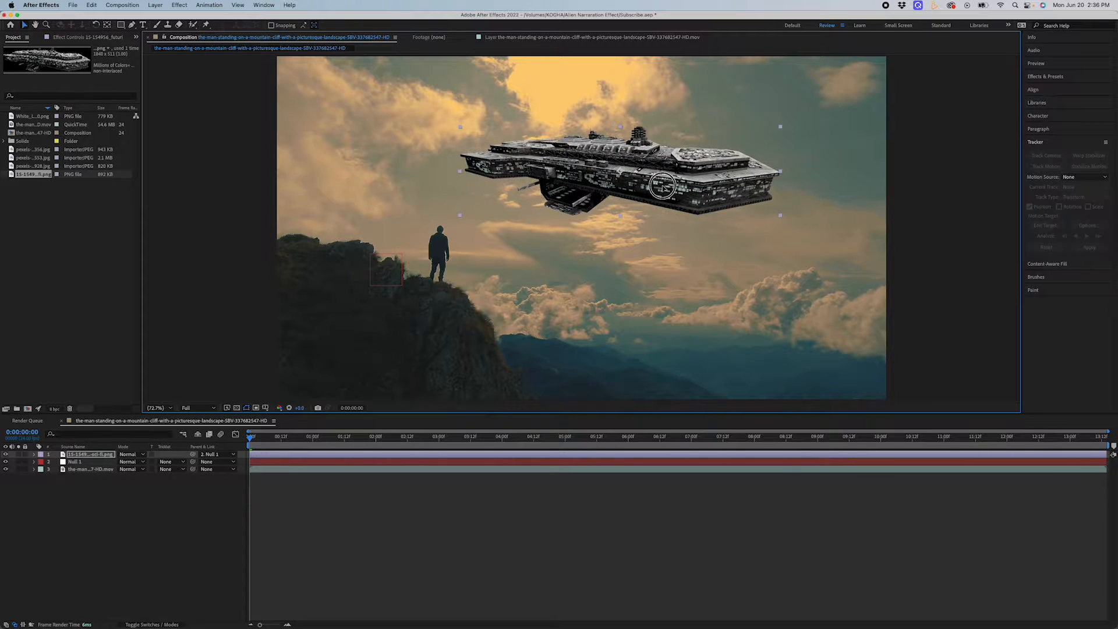
Step: Play the composition from the start to check how the spaceship follows the camera movement
drag(251, 438, 75, 409)
key(space)
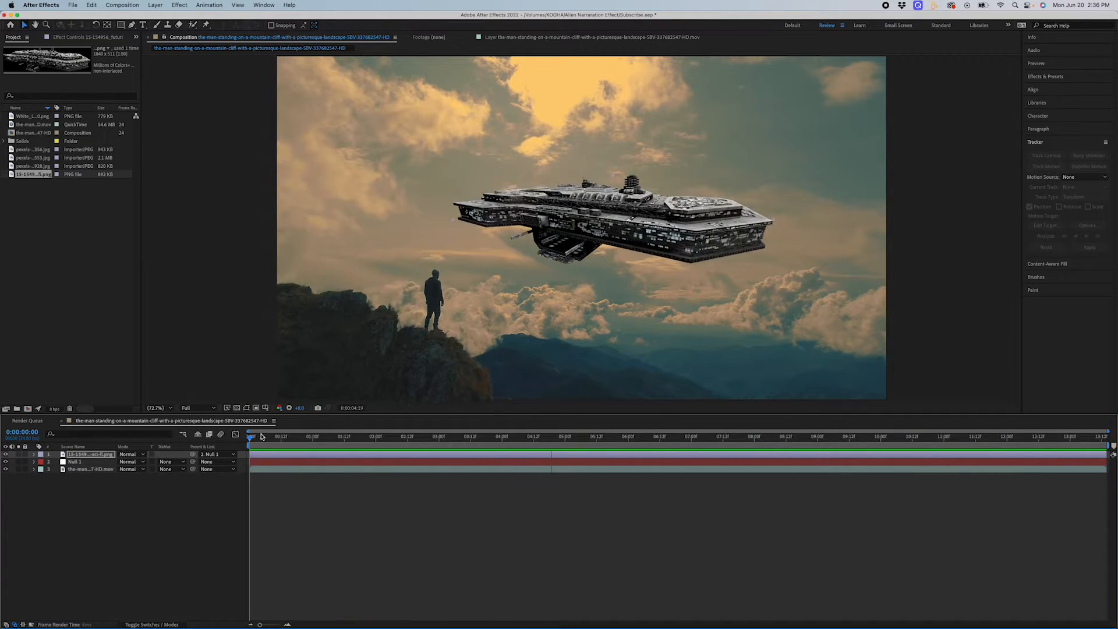
click(170, 456)
click(583, 536)
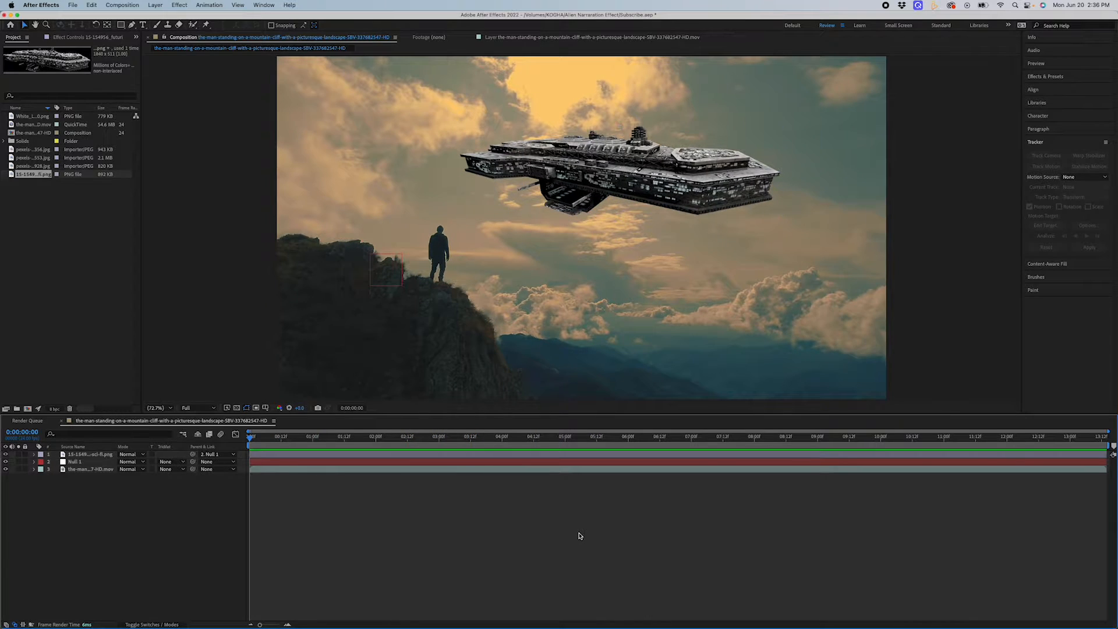
key(space)
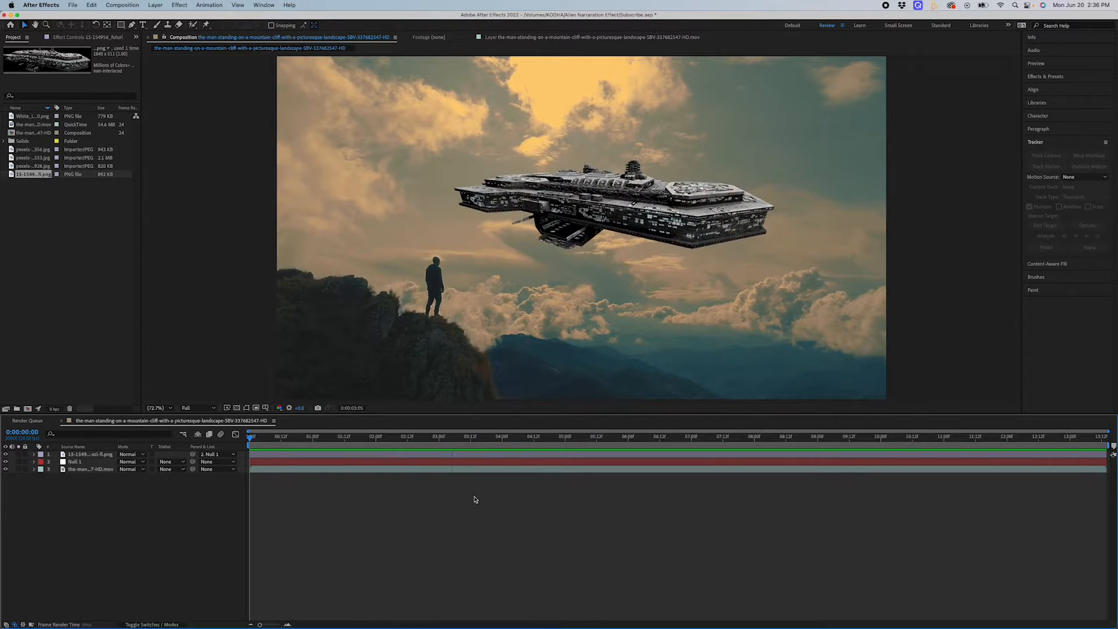
key(space)
drag(255, 440, 232, 434)
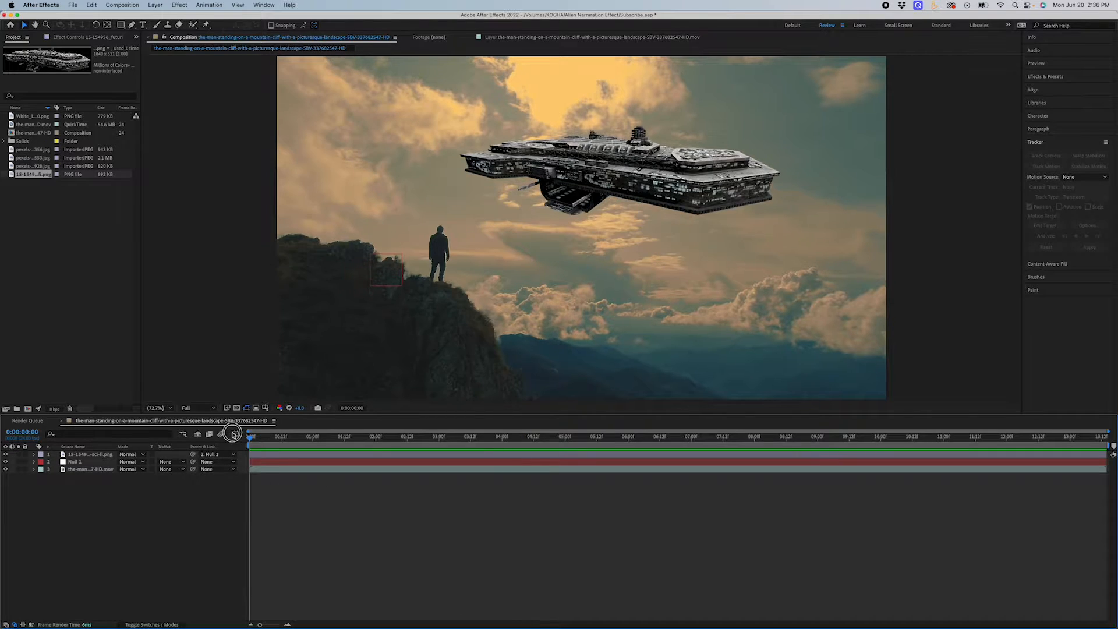
Step: Add the blue-sky photo with the white cloud as the top layer and scale it down to slightly wider than the frame
click(37, 166)
drag(28, 168, 90, 455)
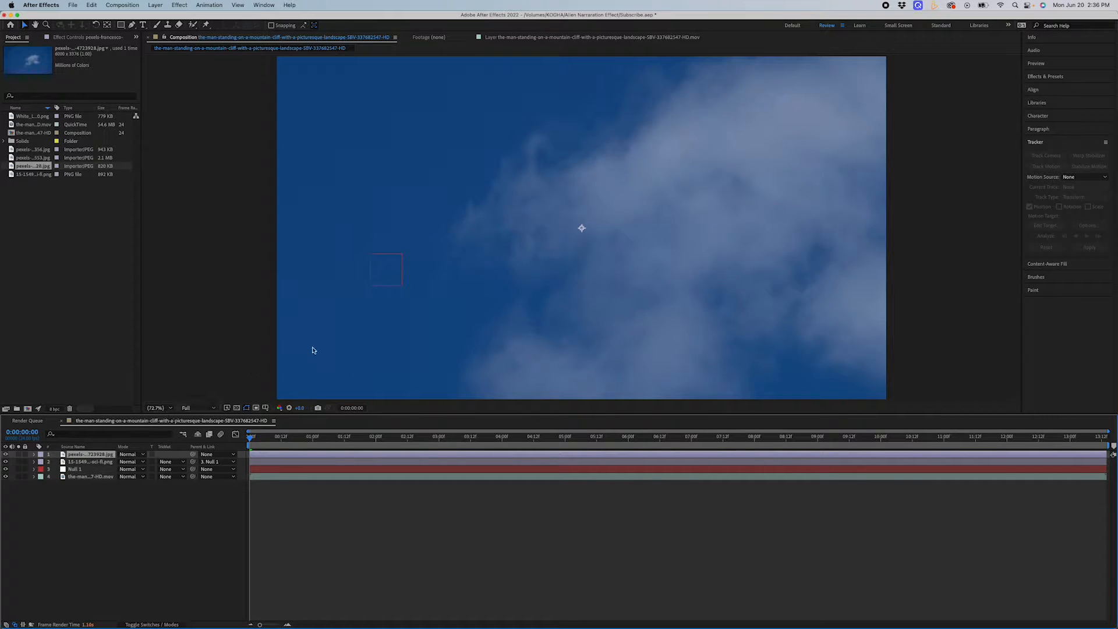
scroll(421, 323, down, 2)
click(158, 407)
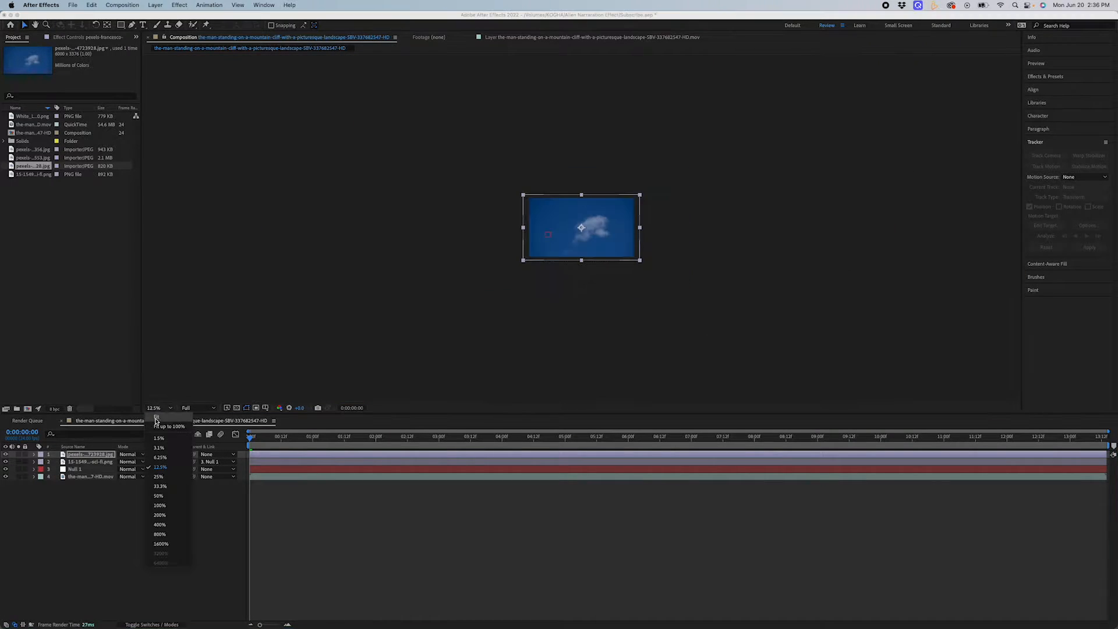
click(155, 425)
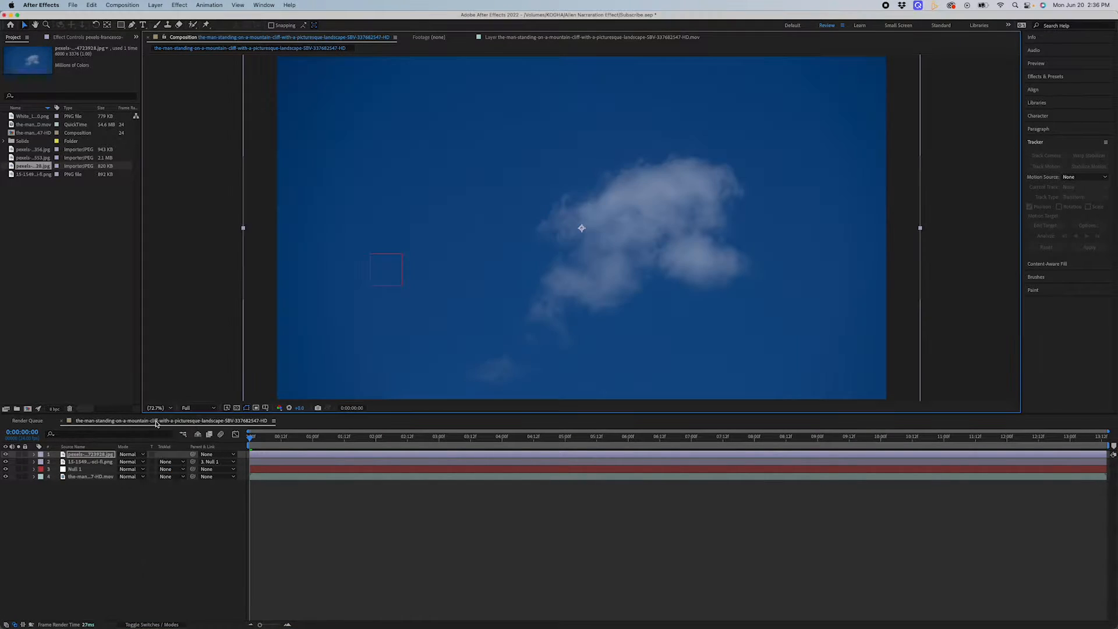
click(156, 408)
click(159, 417)
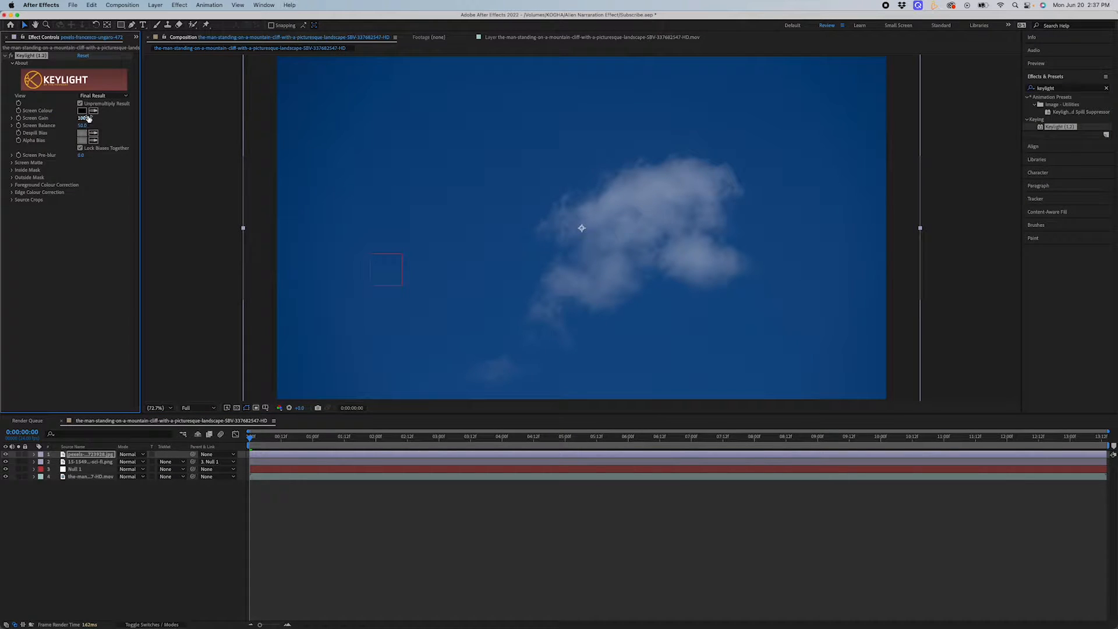
Step: Key out the cloud photo's blue sky by sampling it as Keylight's Screen Colour, and move the cloud over the ship's near end
click(470, 148)
drag(753, 237, 820, 195)
Step: Draw an elliptical mask around the cloud and set its Mask Feather to about 238 pixels
key(q)
key(q)
key(q)
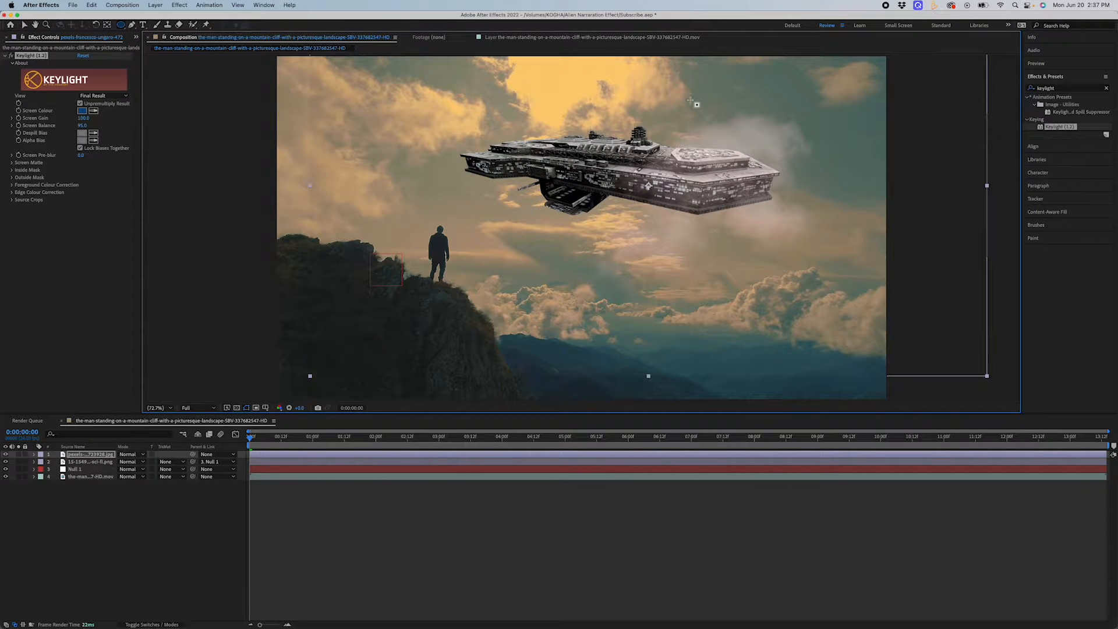
drag(859, 110, 509, 320)
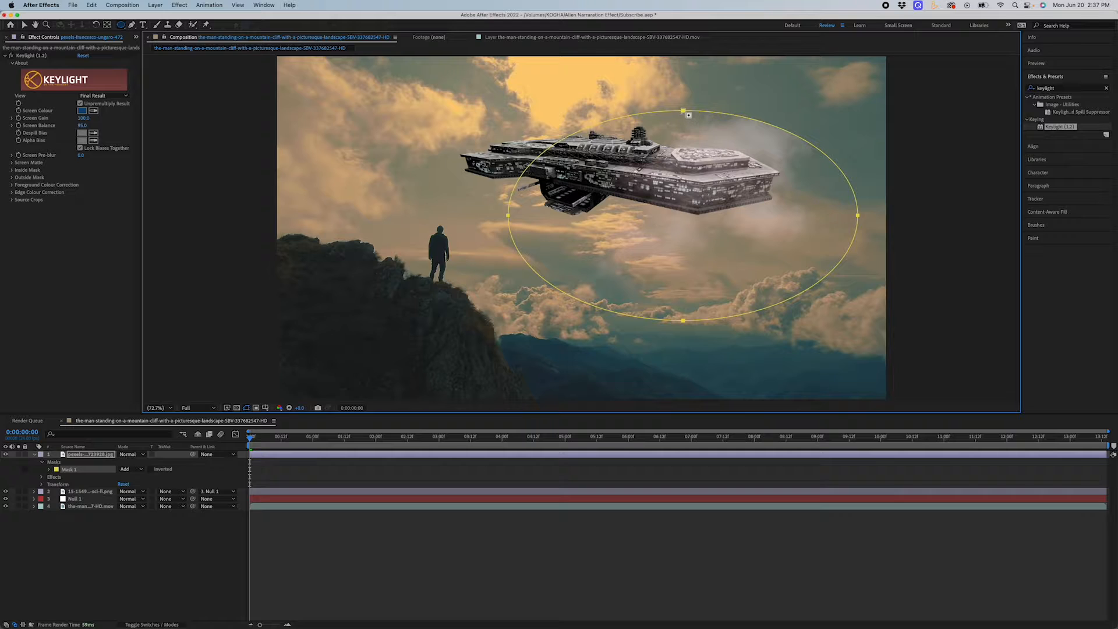
click(50, 470)
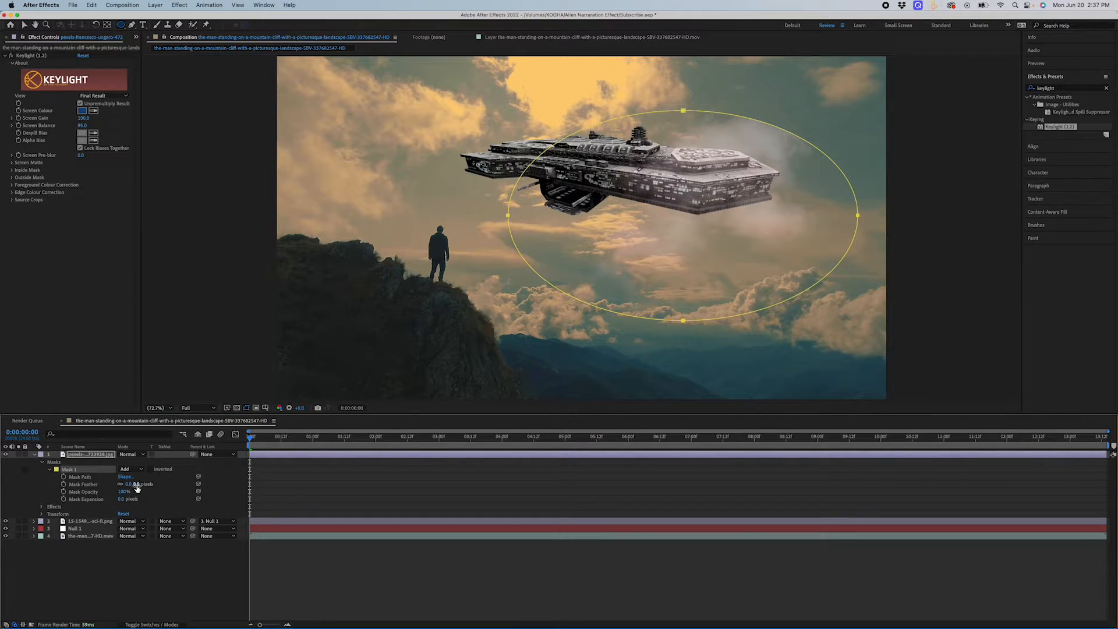
drag(138, 488, 251, 489)
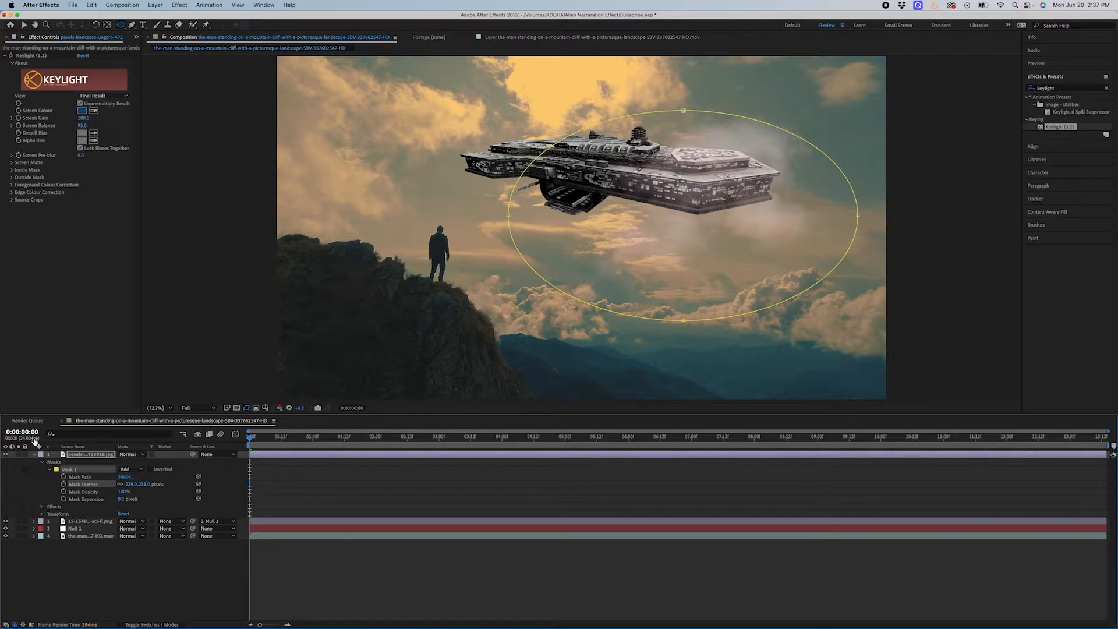
click(34, 455)
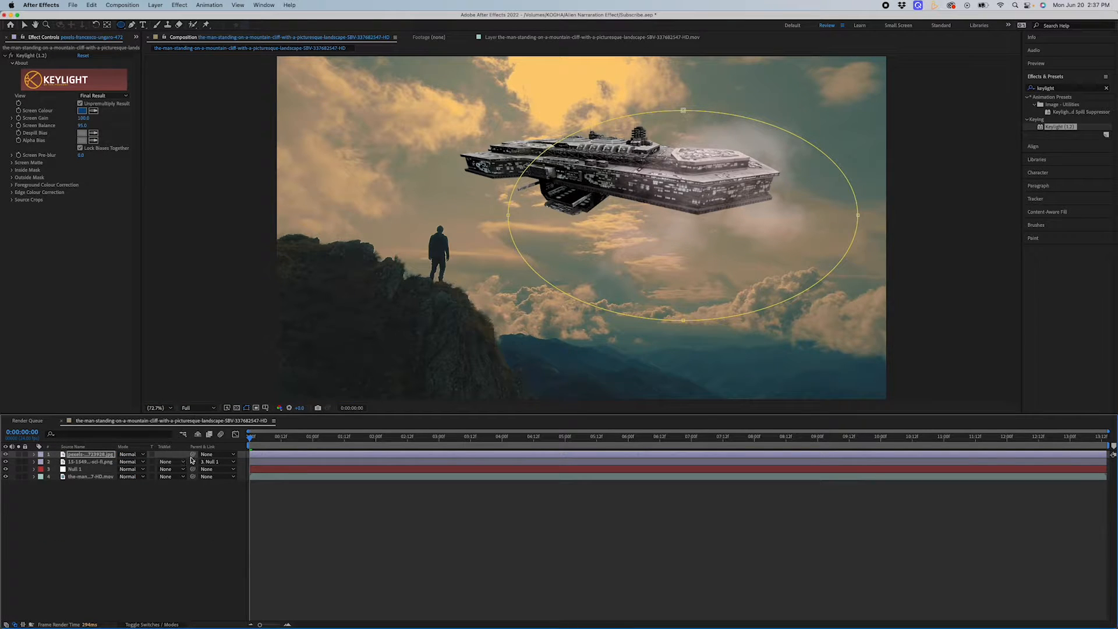
Step: Parent the cloud layer to Null 1, scale and move the cloud back over the ship's near end, and preview the composition
drag(194, 456, 105, 472)
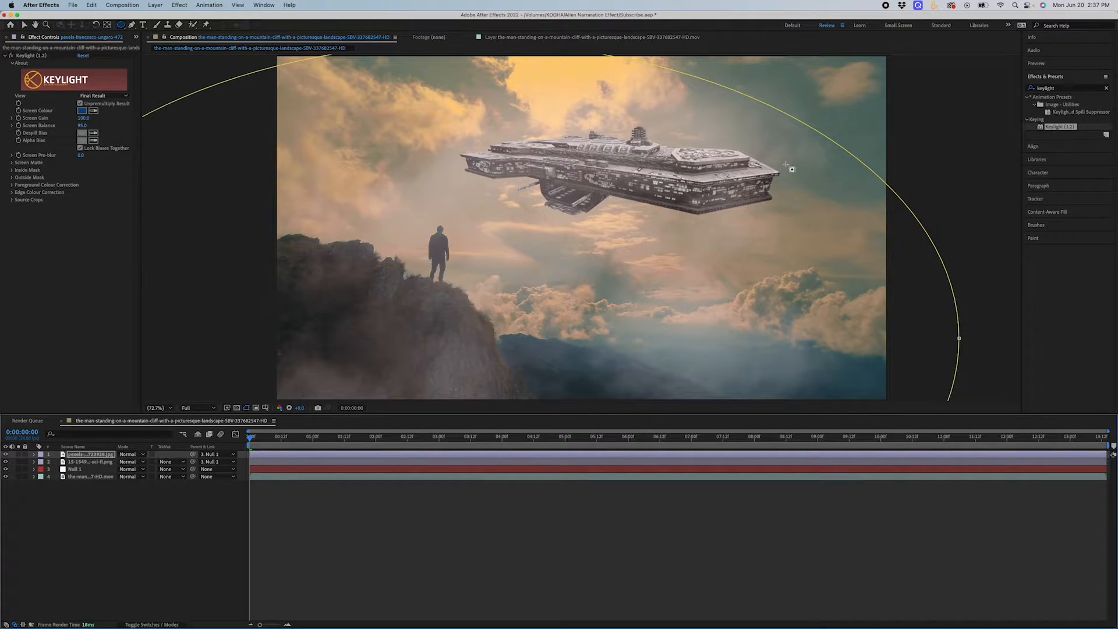
click(25, 25)
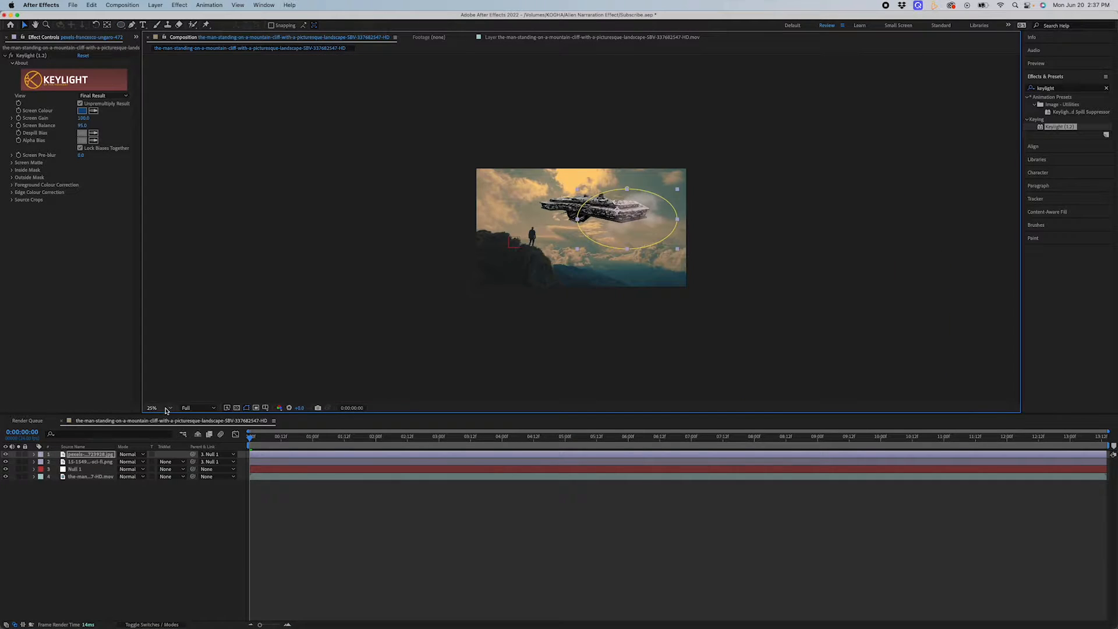
click(165, 410)
click(163, 416)
click(499, 554)
key(space)
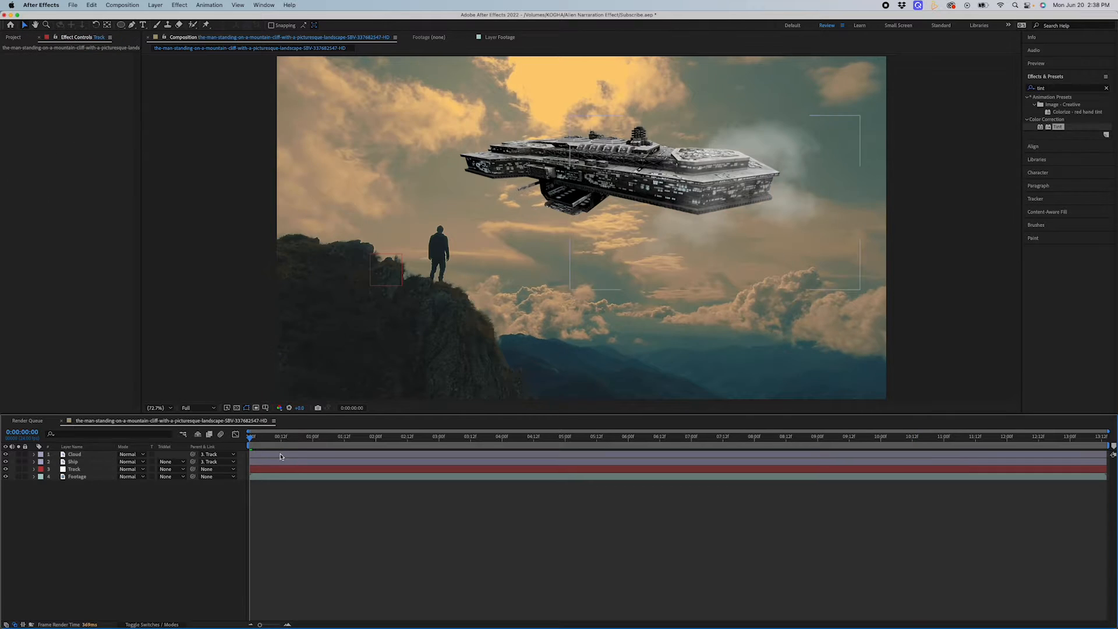
Step: Change the Cloud tint's Map White To colour to a light tan, lower the layer's Opacity to 72%, and preview the result
click(280, 457)
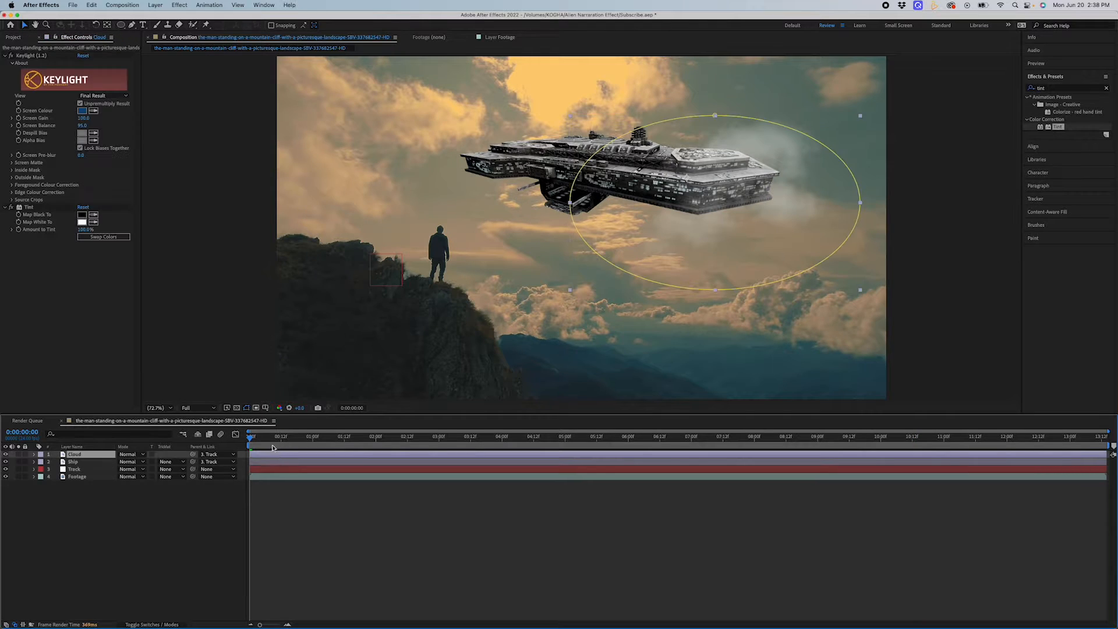
click(81, 223)
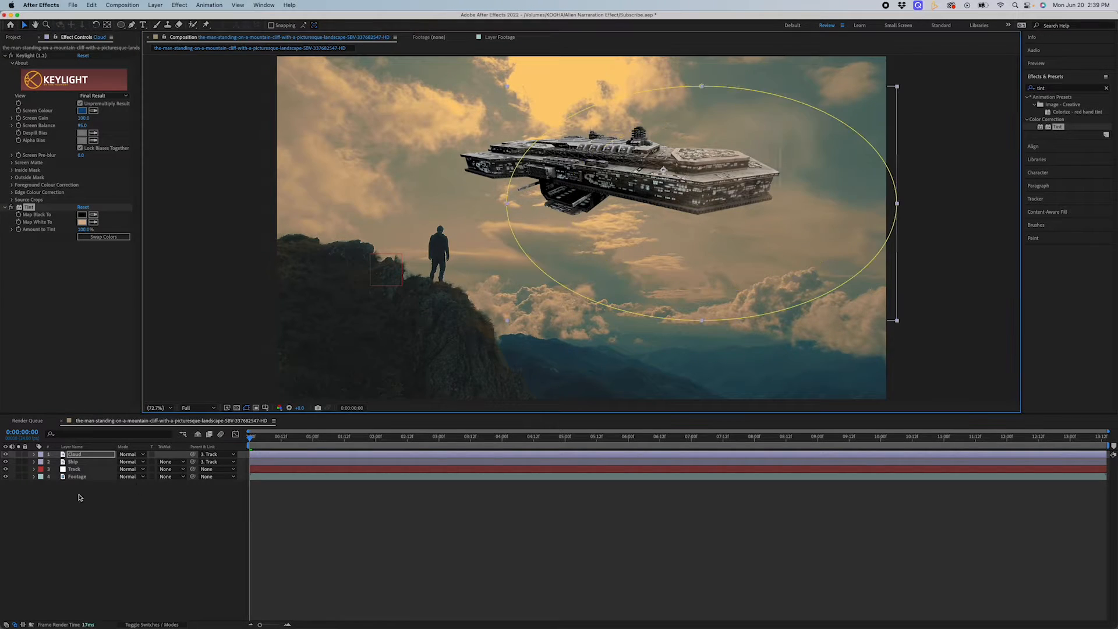
click(35, 455)
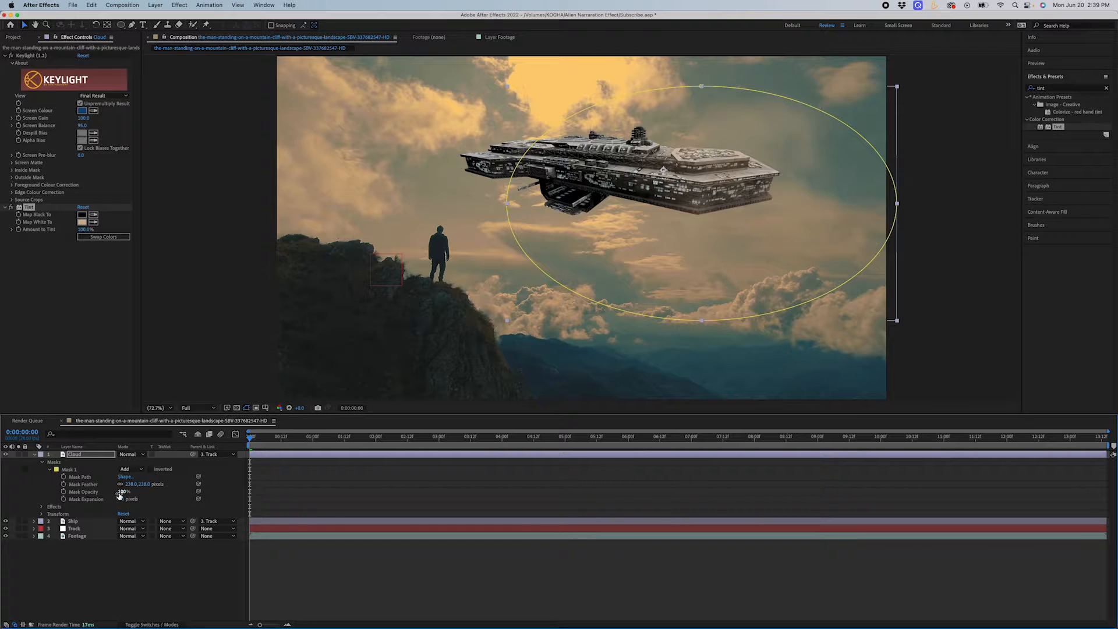
click(42, 515)
click(120, 551)
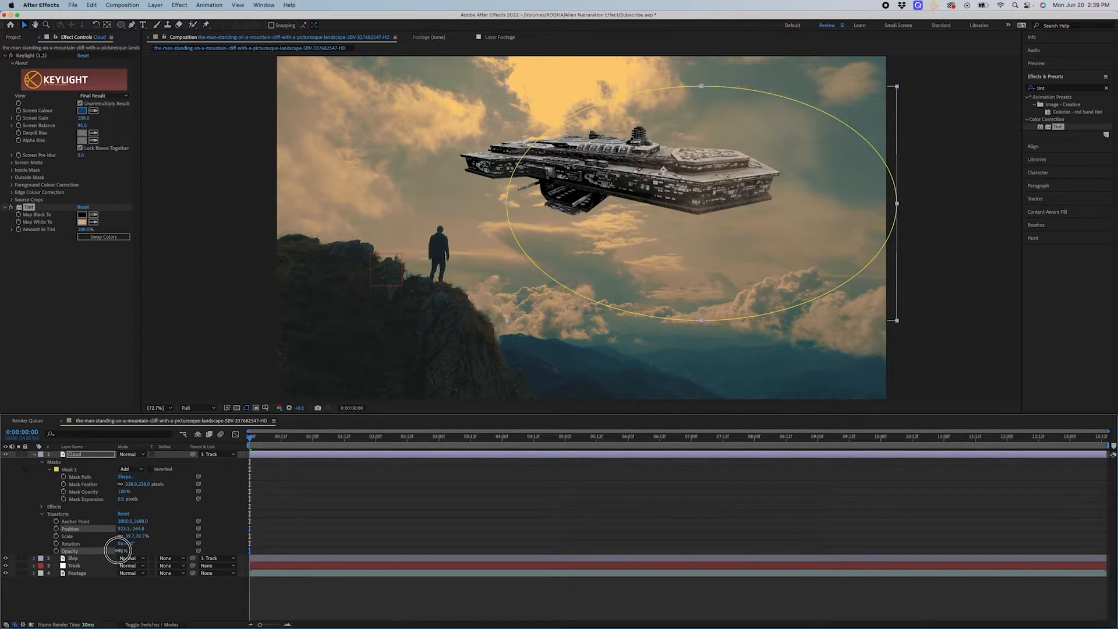
mouse_move(102, 552)
mouse_down()
mouse_move(26, 546)
mouse_move(89, 550)
mouse_up()
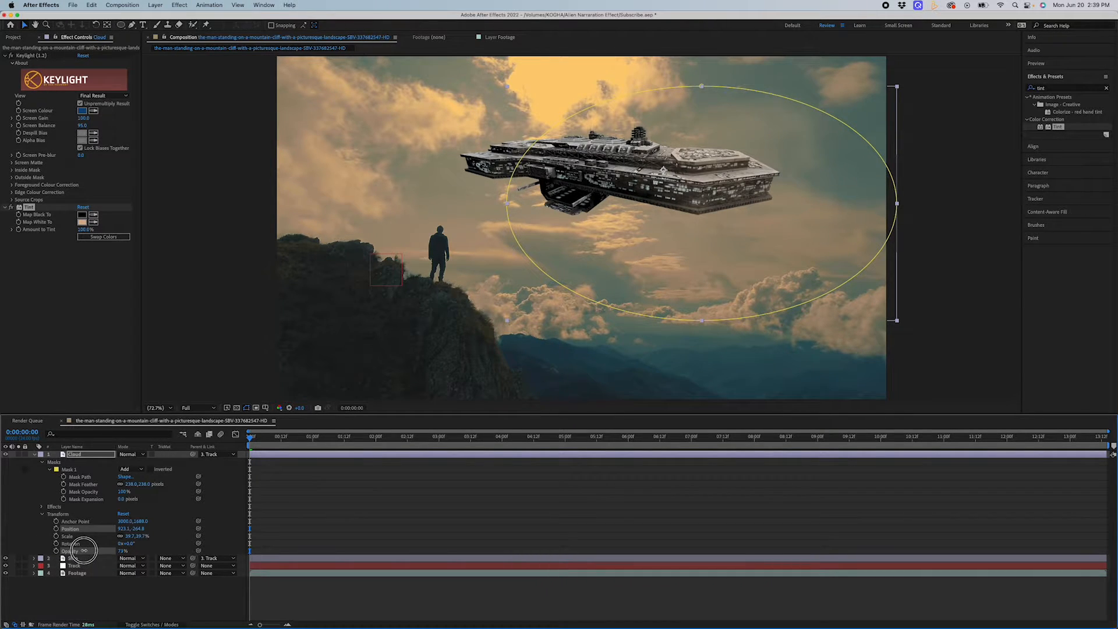
click(342, 529)
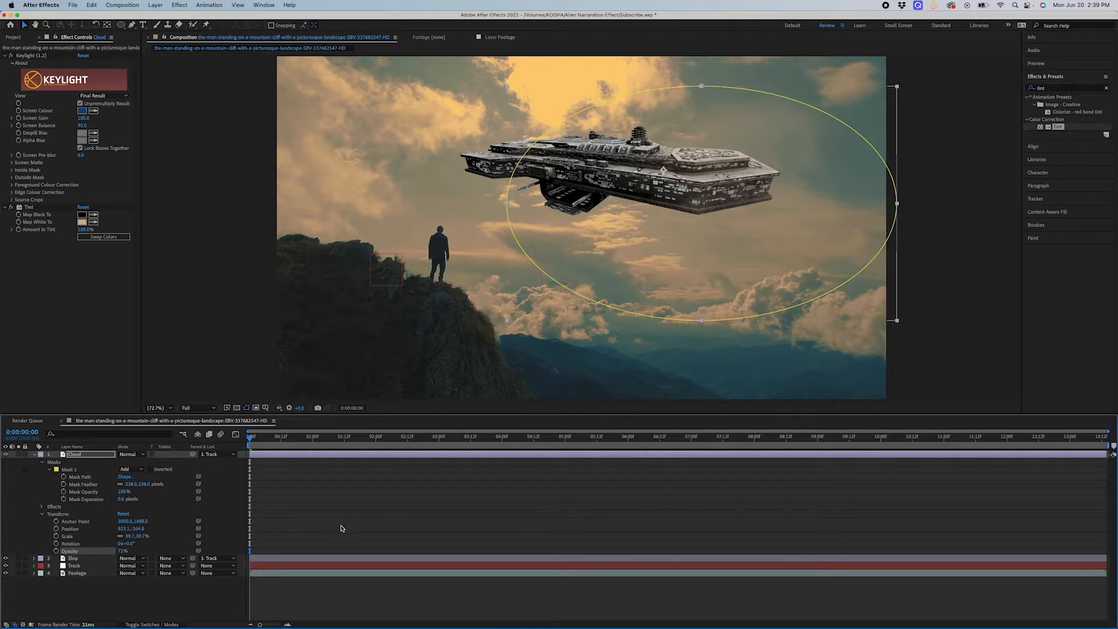
key(space)
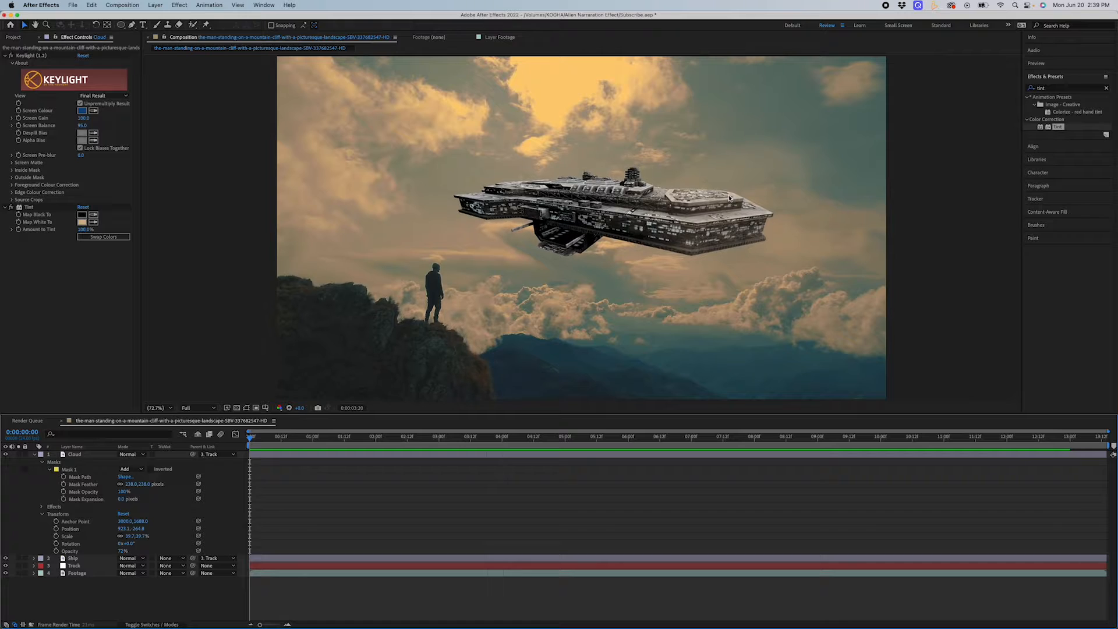
key(space)
click(34, 455)
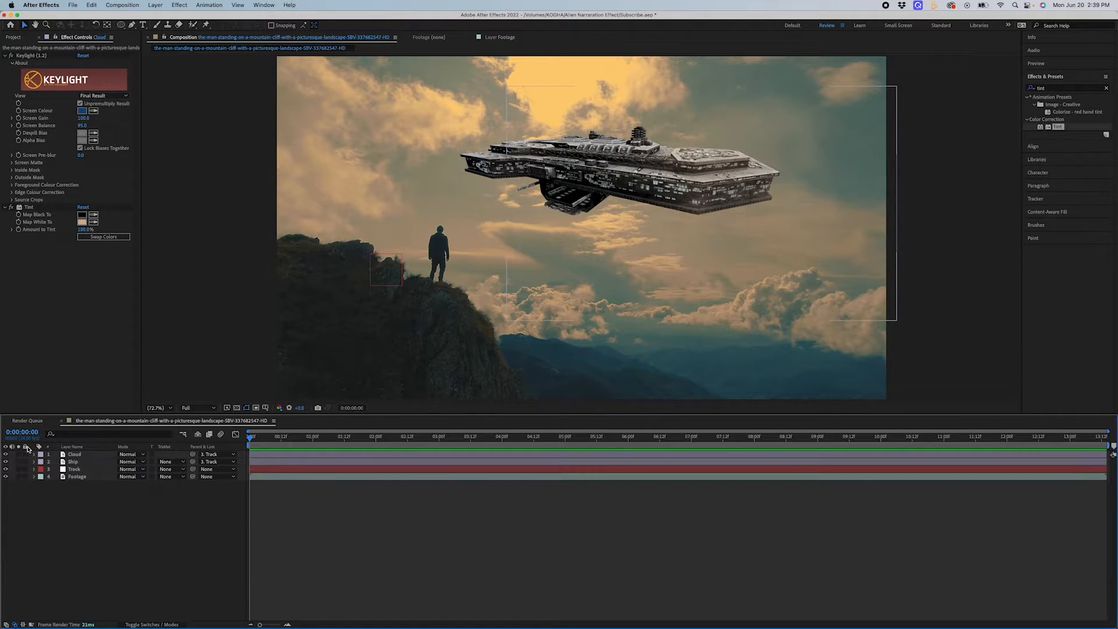
Step: Add another cloud photo from the project files to the composition as the top layer
click(25, 40)
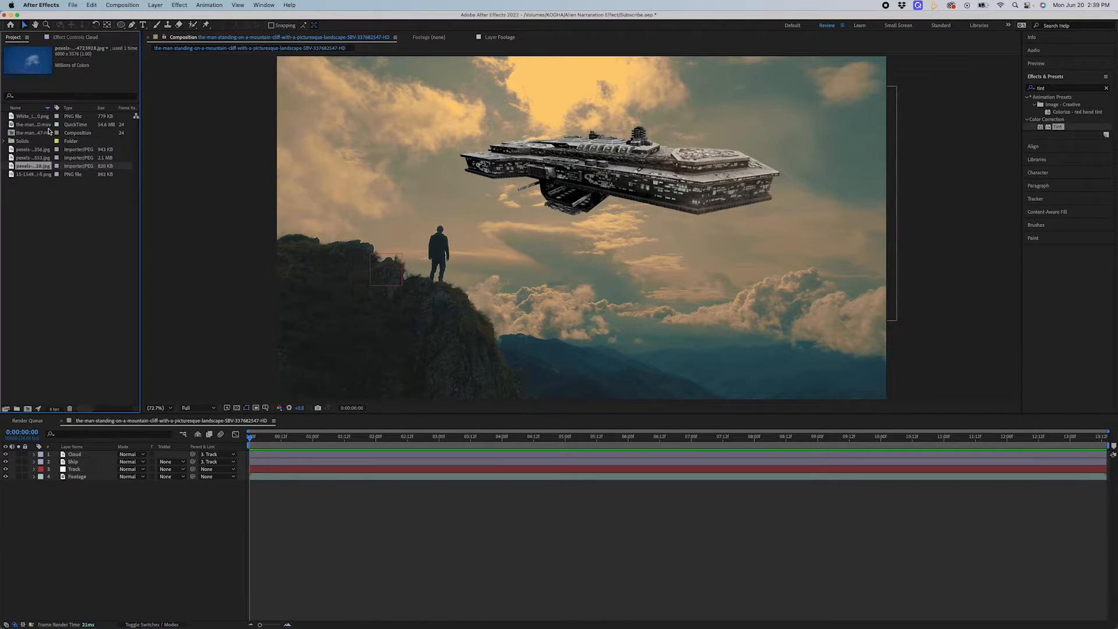
click(17, 157)
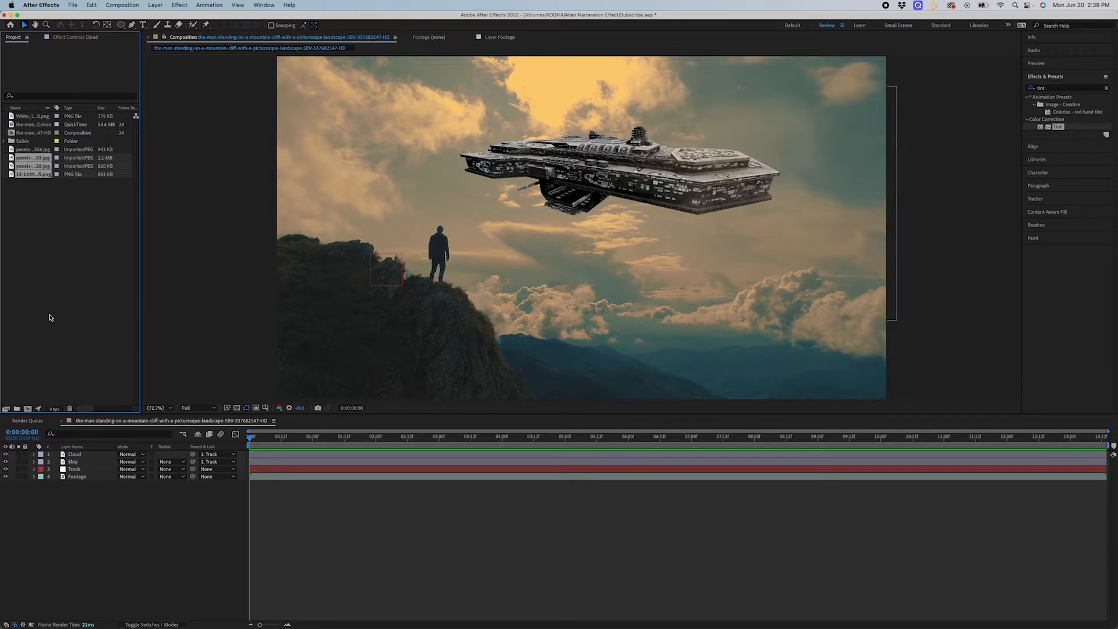
click(21, 150)
drag(87, 444, 87, 452)
key(comma)
key(period)
key(shift+slash)
Step: Apply Keylight (1.2) to the new cloud photo layer and rename the layer Cloud
click(1106, 88)
text(keylight)
drag(1060, 127, 93, 455)
click(90, 454)
key(Return)
text(Cloud)
key(Return)
Step: Key out the new photo's blue sky by sampling it as Screen Colour, and scale the cloud down and position it over the ship
click(94, 111)
click(754, 225)
drag(584, 240, 823, 181)
key(comma)
key(comma)
key(comma)
key(comma)
drag(772, 119, 595, 194)
click(158, 408)
click(163, 357)
Step: Draw an elliptical mask around the new cloud with a Mask Feather of 678 pixels and move the cloud over the ship's far end
click(121, 25)
mouse_move(467, 78)
mouse_down()
mouse_move(756, 280)
mouse_move(791, 282)
mouse_up()
click(49, 470)
drag(135, 484, 385, 500)
click(460, 502)
click(24, 25)
drag(655, 177, 582, 168)
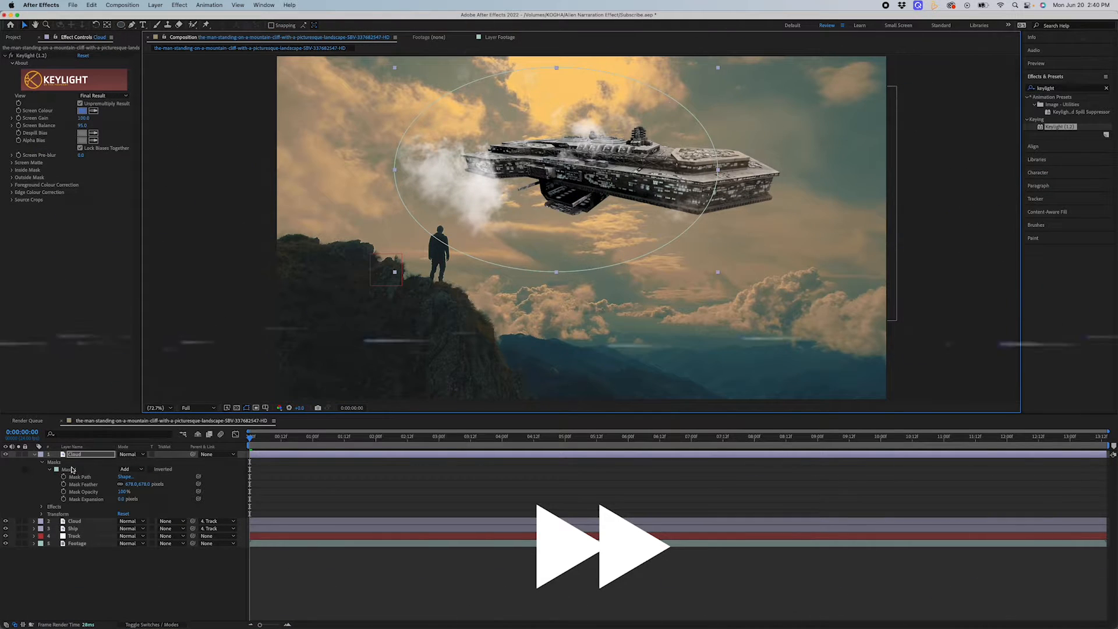
drag(550, 208, 575, 196)
Step: Copy the Tint effect from the first Cloud layer onto the new top Cloud layer
click(301, 524)
click(52, 207)
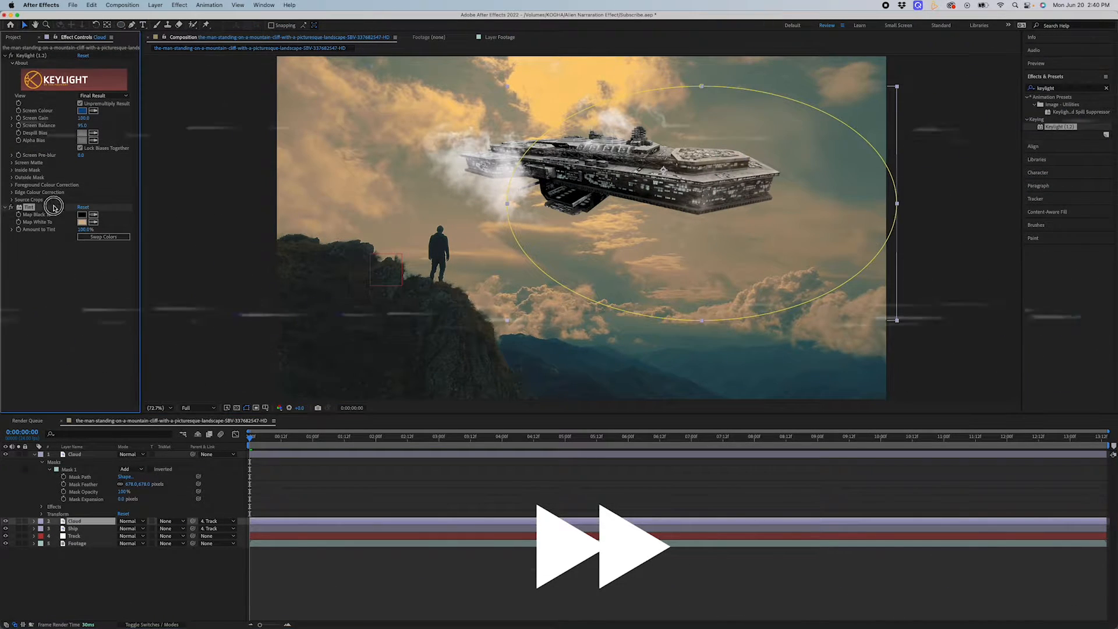
right_click(53, 207)
click(87, 247)
click(81, 454)
click(114, 210)
key(super+v)
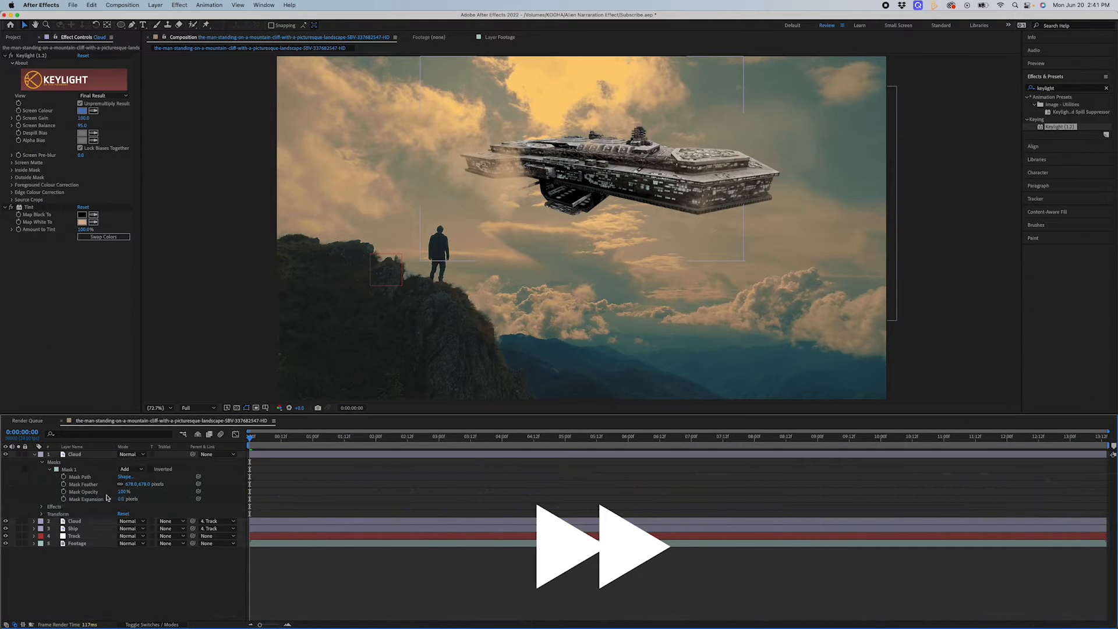
Step: Lower the top Cloud layer's Opacity to about 60% and preview the composition
click(42, 514)
drag(122, 551, 102, 552)
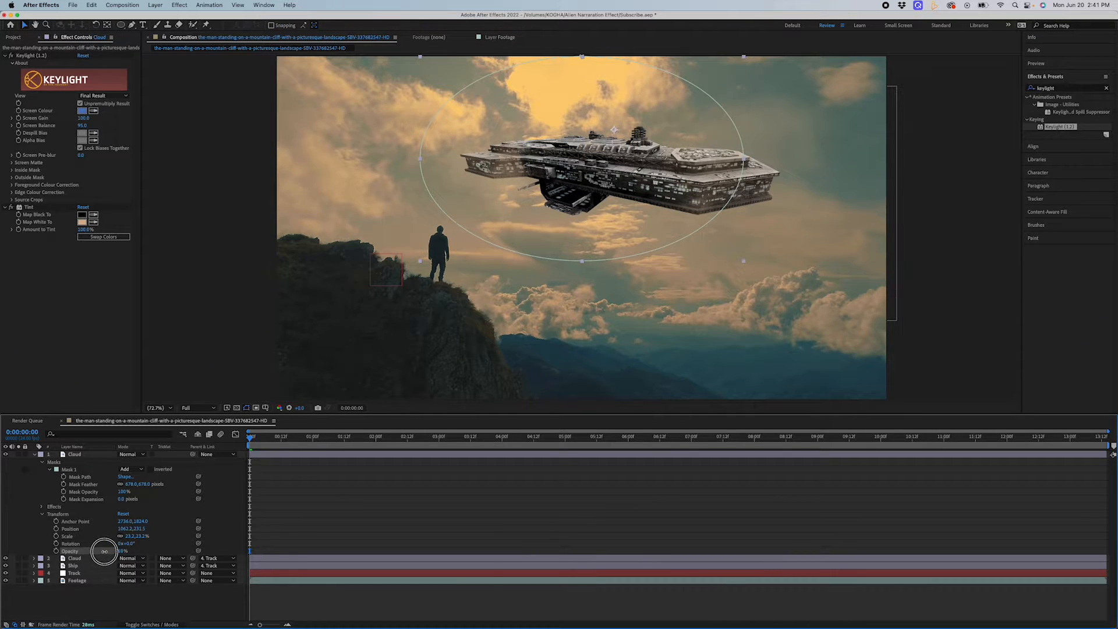
click(400, 511)
key(space)
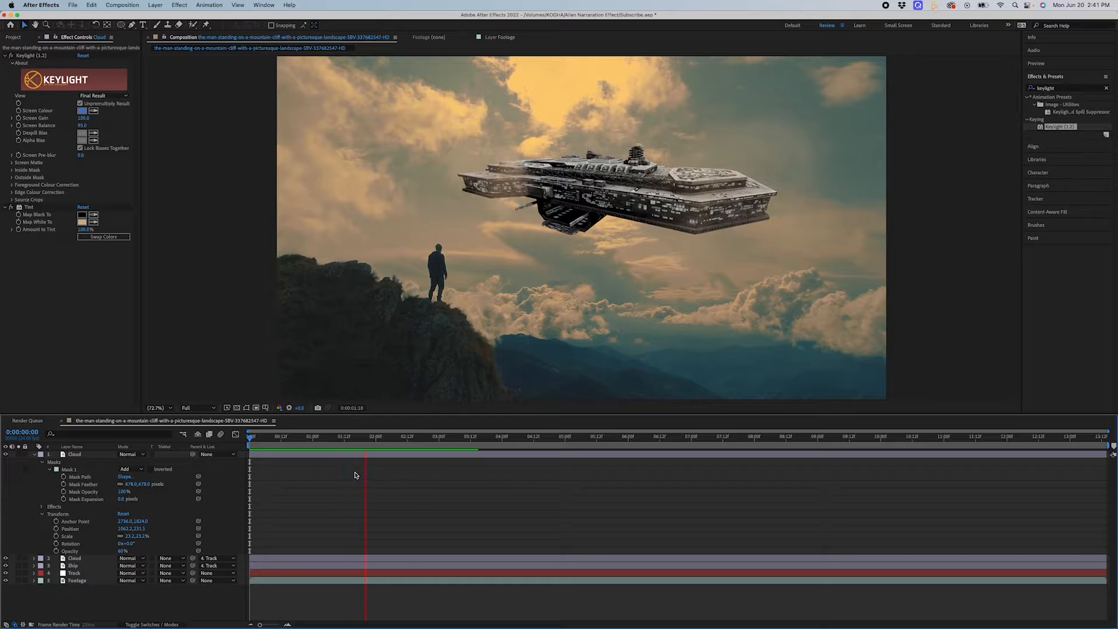
key(space)
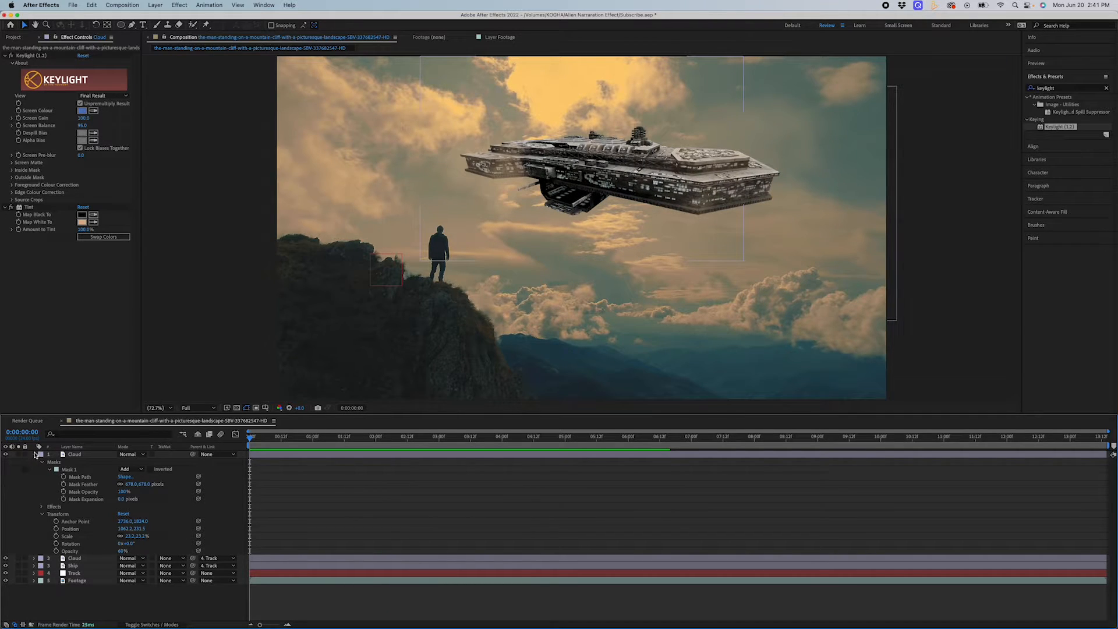
click(34, 454)
Step: Keyframe the Ship layer's Position at the start and end of the timeline so that it drifts slowly sideways
click(264, 470)
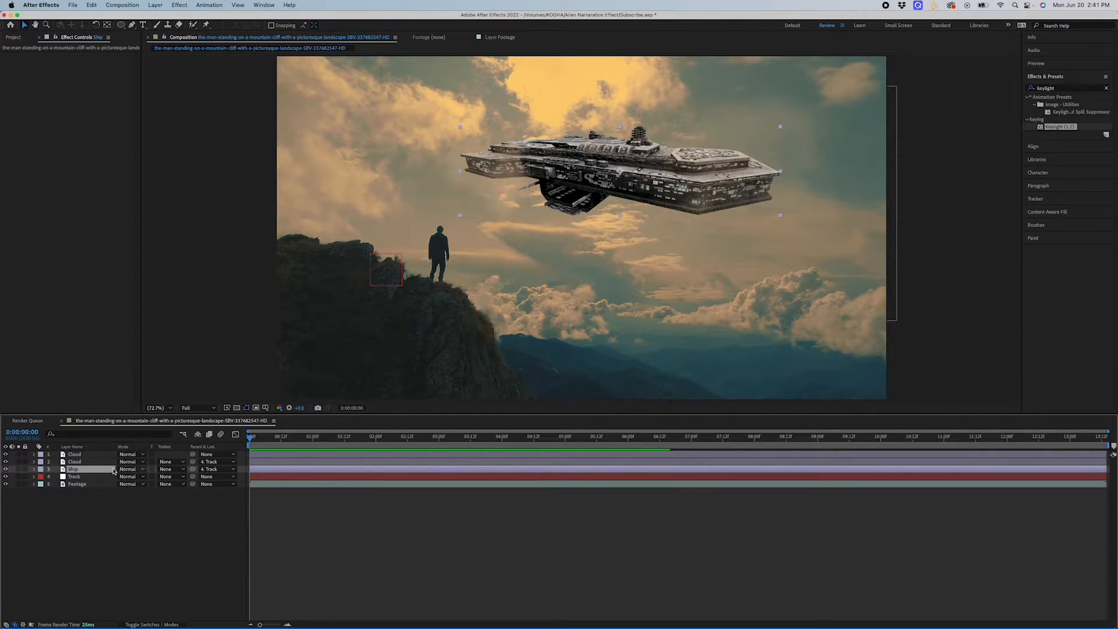
click(34, 470)
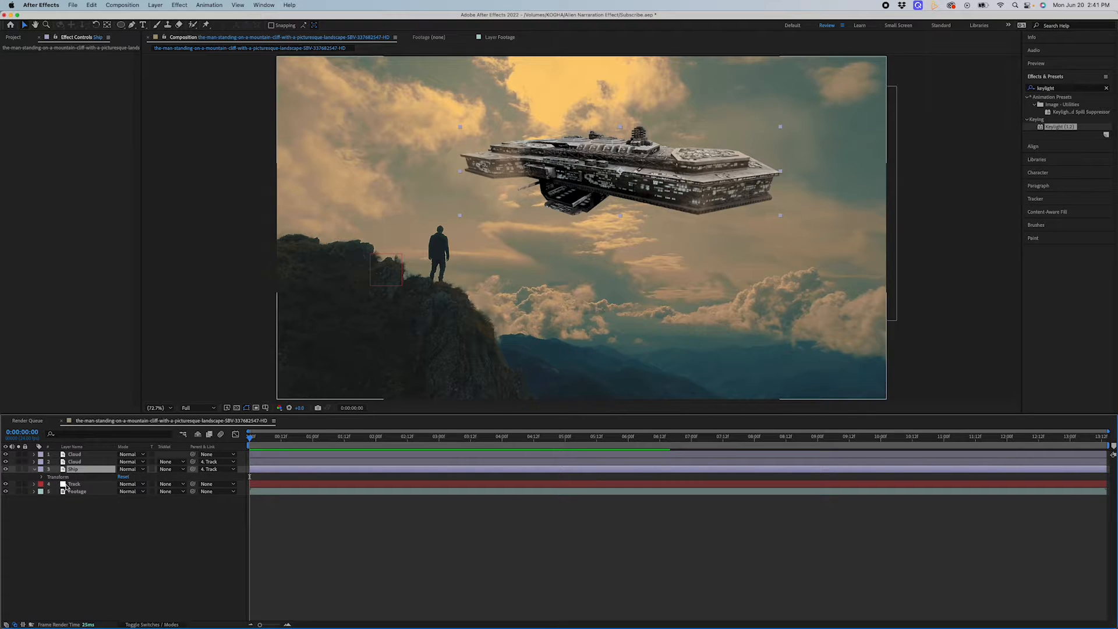
click(43, 478)
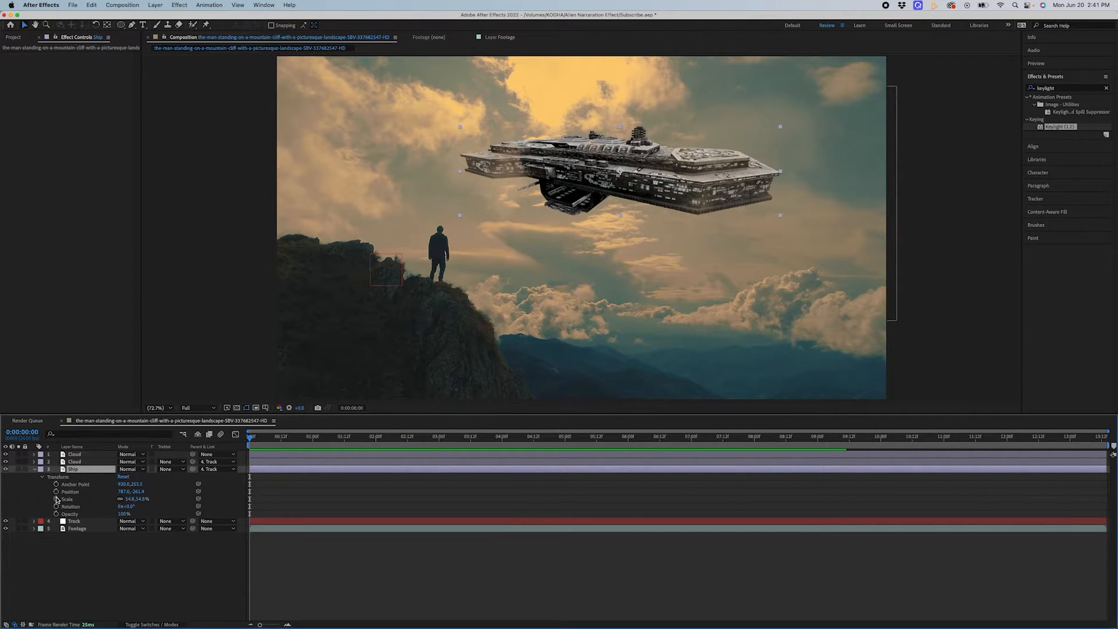
click(56, 492)
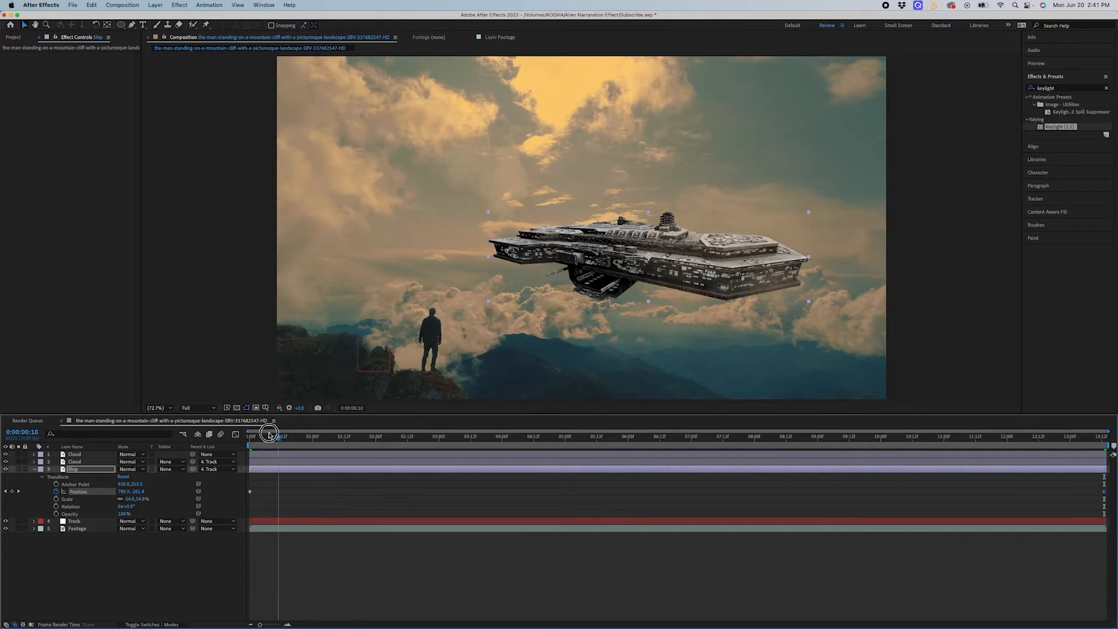
drag(267, 435, 177, 428)
Step: Preview the drifting ship in the composition and return to the first frame
click(423, 584)
key(space)
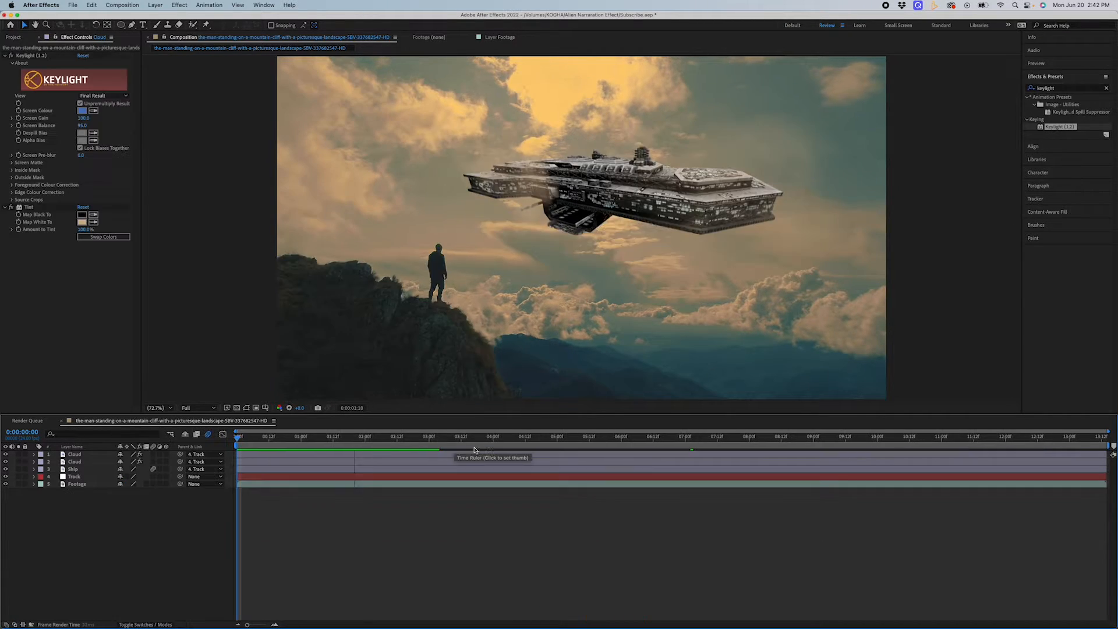
key(space)
drag(272, 438, 236, 438)
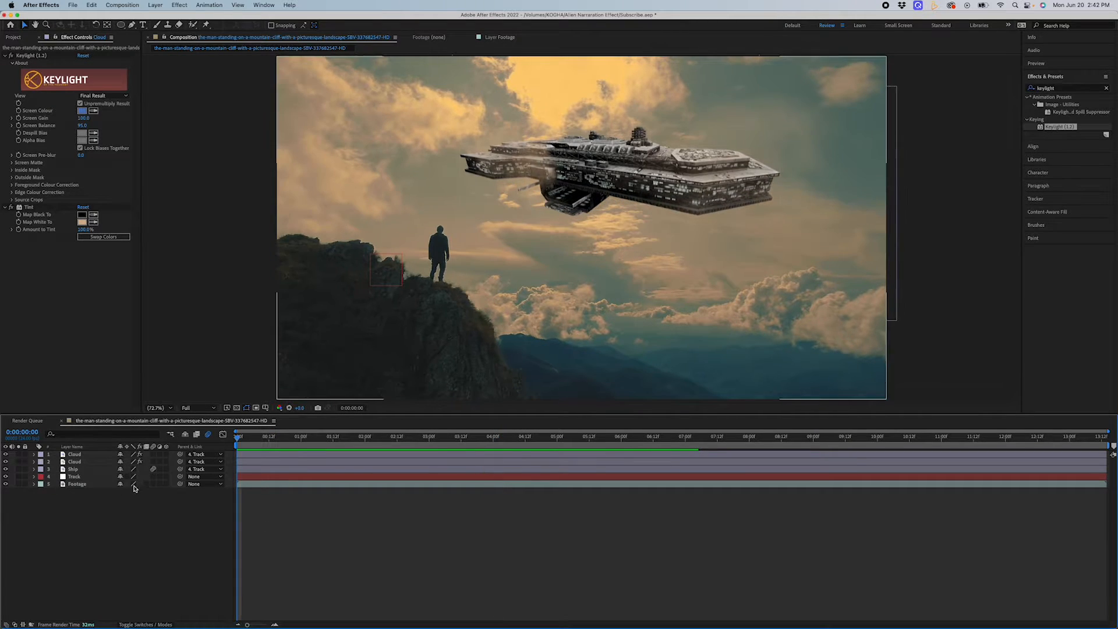
Step: Apply the Lumetri Color effect to the Ship layer and open its Basic Correction settings
click(73, 477)
click(73, 469)
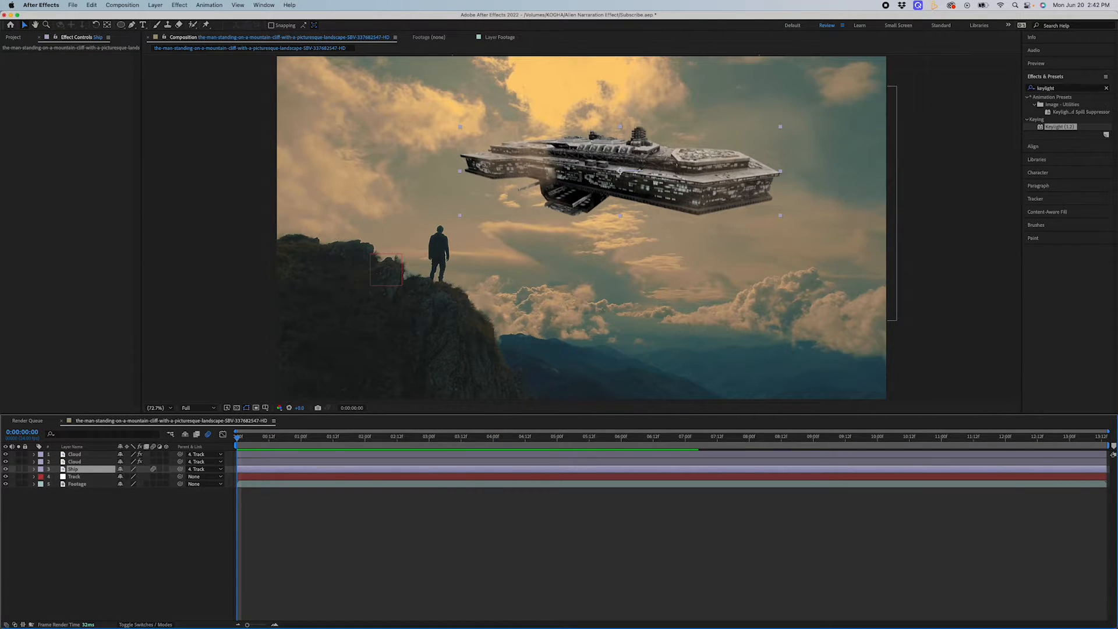
click(1107, 88)
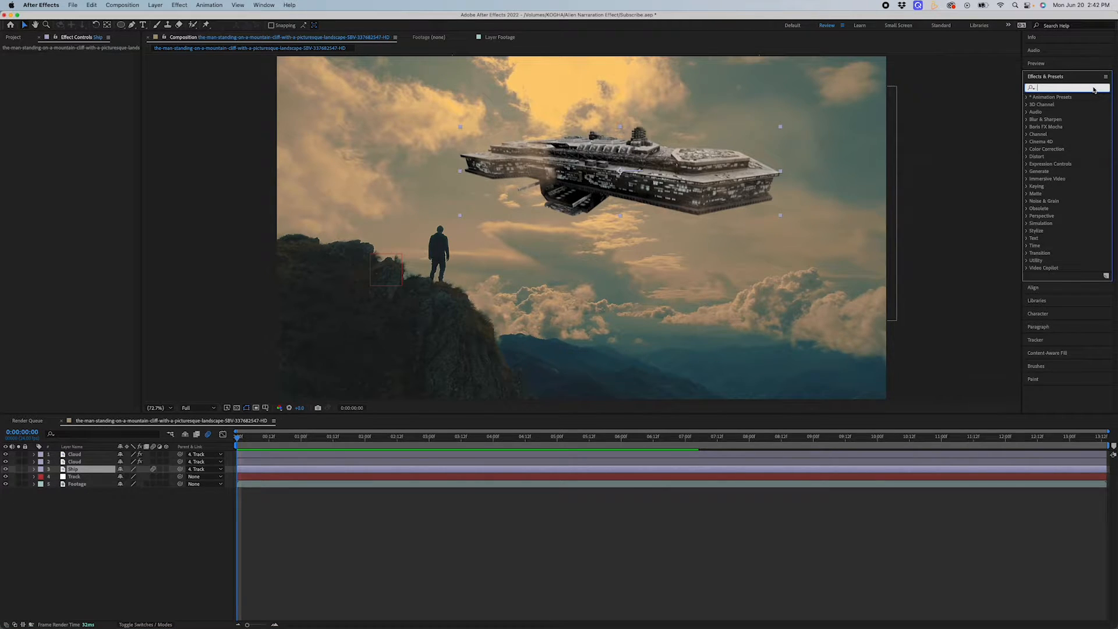
text(lumetri)
drag(1069, 104, 23, 68)
click(11, 63)
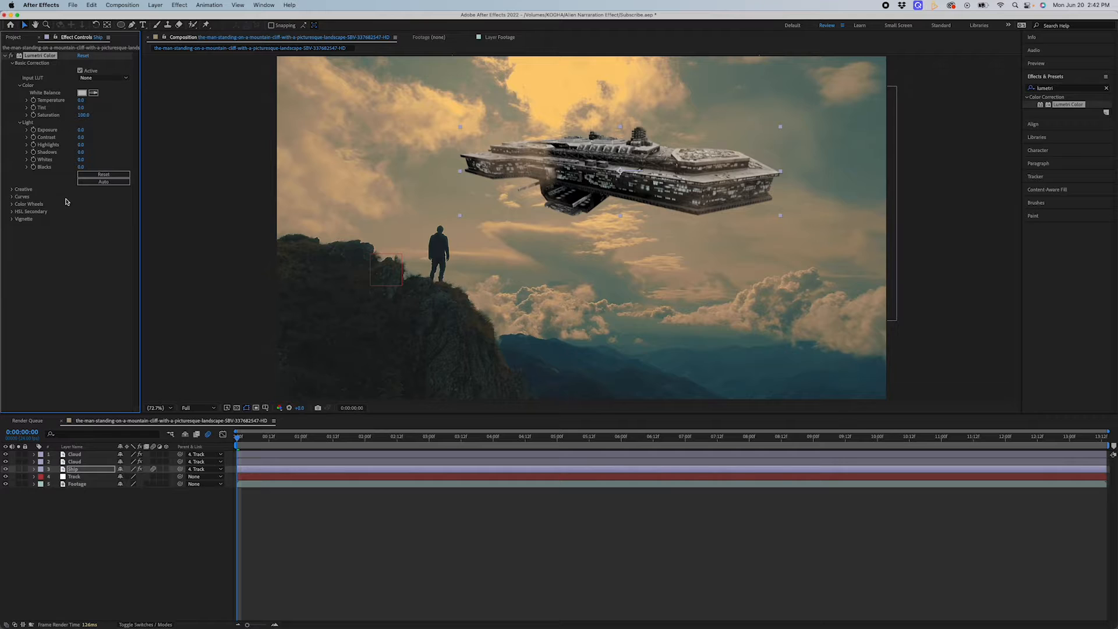
Step: Set the ship's Lumetri Exposure to -1.1, Shadows to 47, Saturation to 137 and Temperature to 37, and slightly lower the Highlights
drag(80, 131, 79, 134)
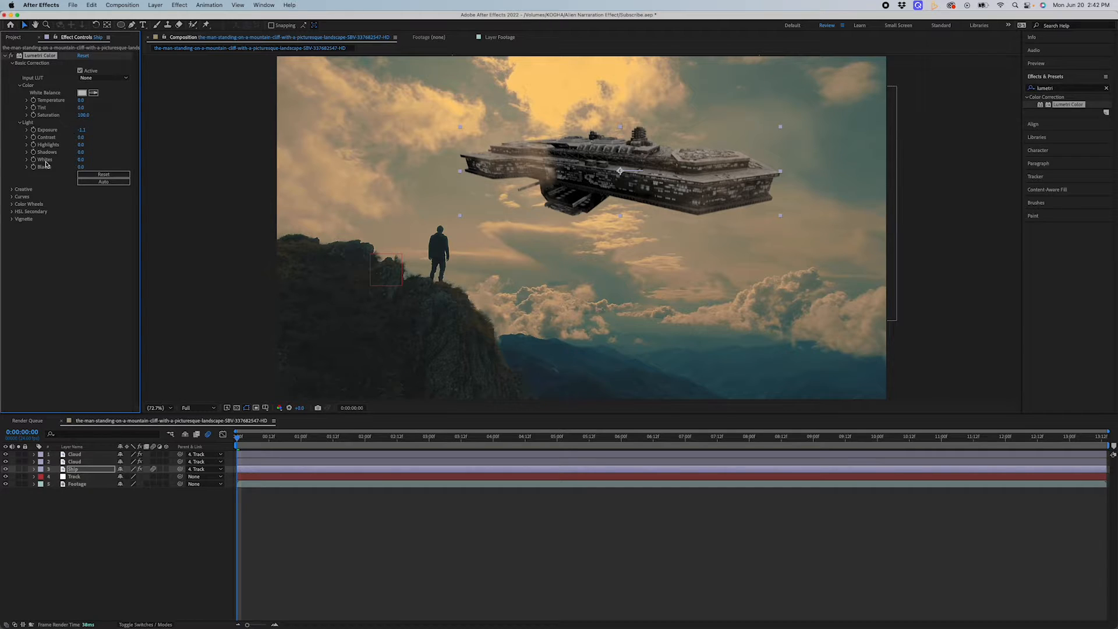
drag(79, 146, 118, 161)
mouse_move(82, 115)
mouse_down()
mouse_move(103, 115)
mouse_move(95, 99)
mouse_move(142, 100)
mouse_move(96, 100)
mouse_up()
click(103, 106)
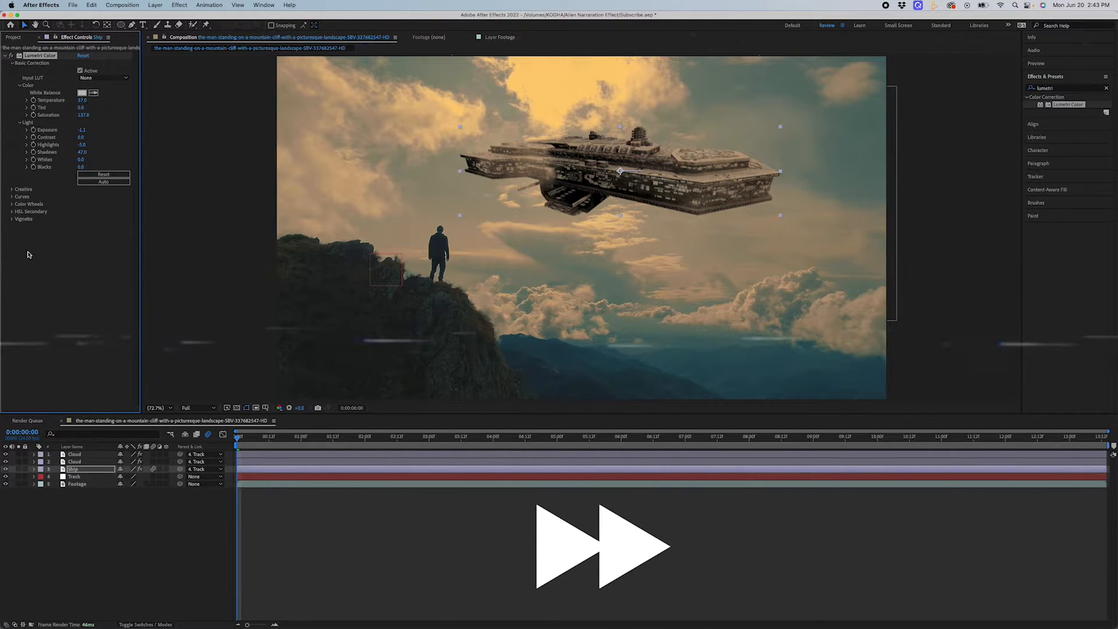
Step: Shape the ship's Lumetri RGB curve into a gentle S for contrast and adjust the midpoint of the red curve
click(12, 196)
drag(90, 142, 88, 136)
drag(57, 184, 60, 193)
click(74, 99)
drag(82, 152, 81, 153)
scroll(87, 192, up, 5)
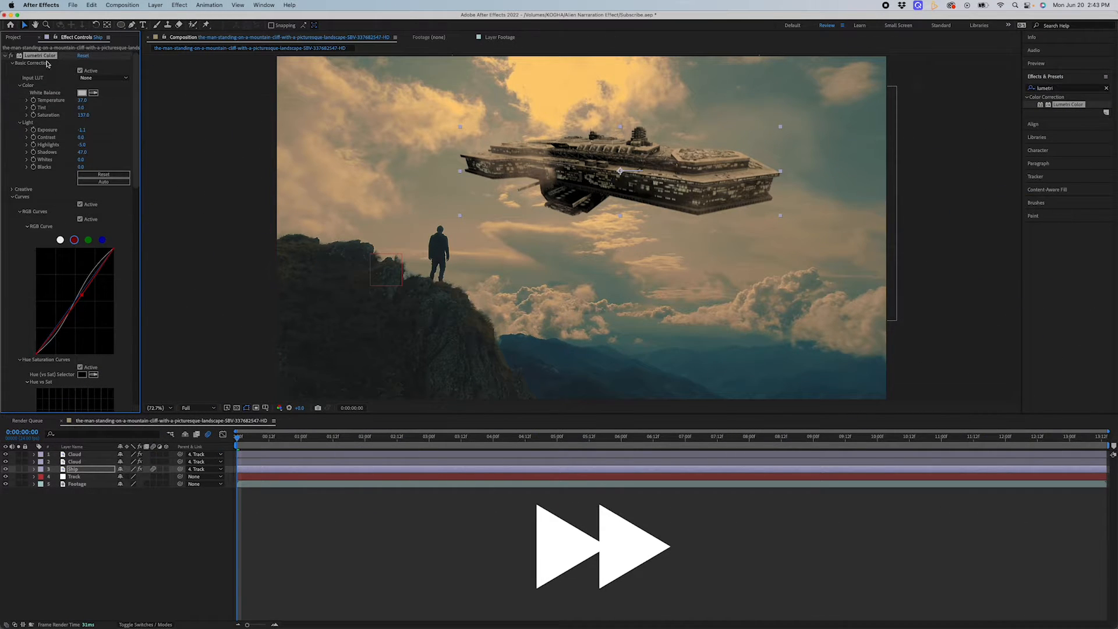
click(5, 55)
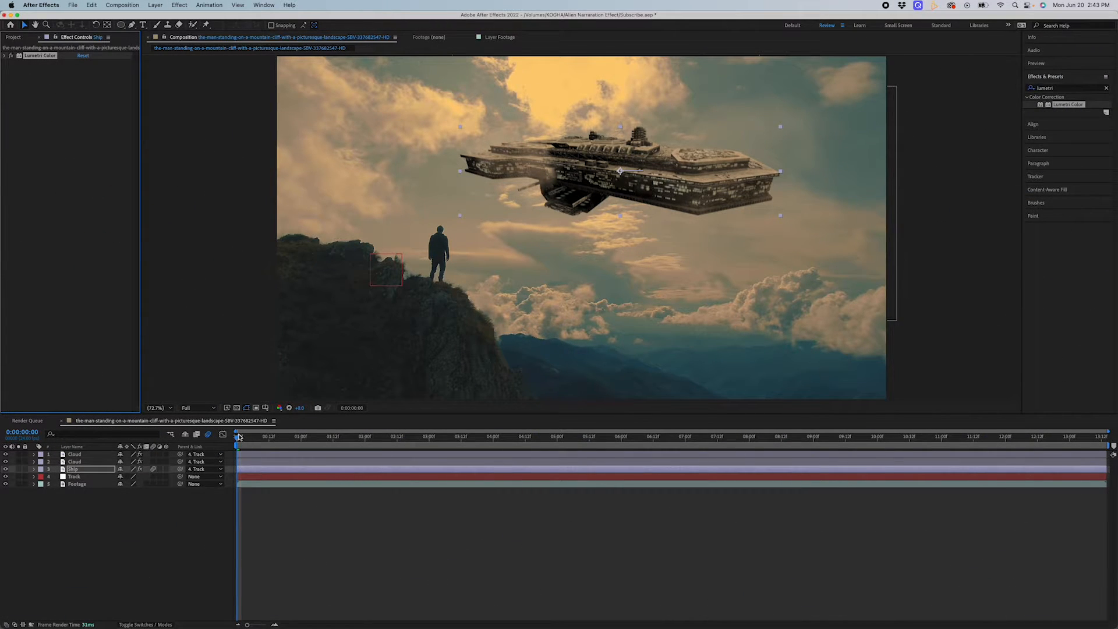
Step: Preview the composition with the colour-graded ship
mouse_move(237, 439)
mouse_down()
mouse_move(392, 439)
mouse_move(238, 439)
mouse_up()
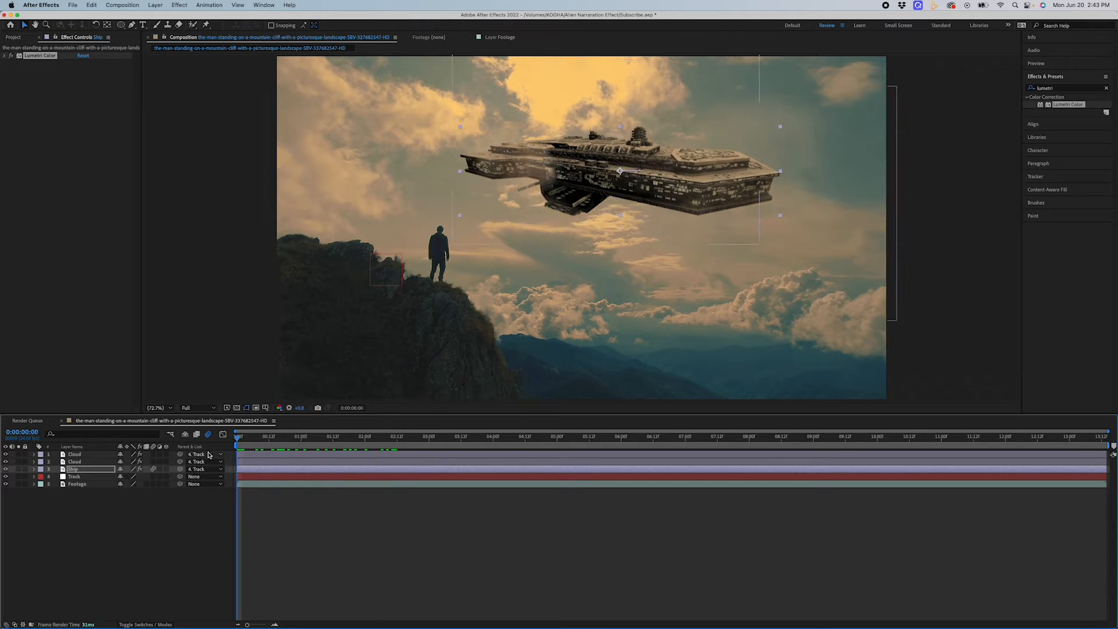
key(space)
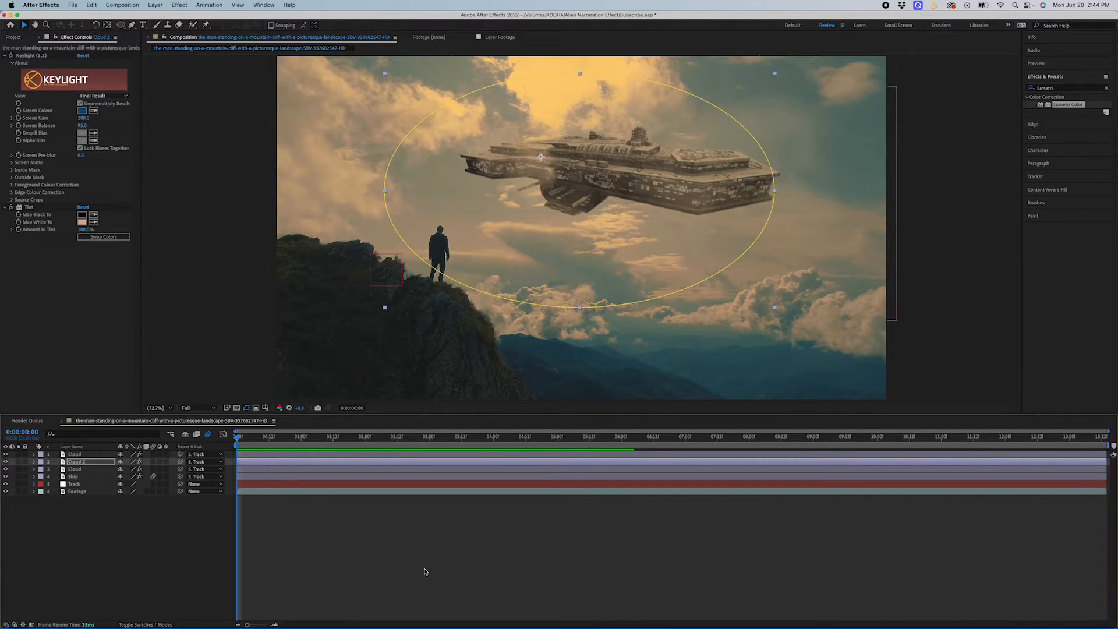
click(433, 542)
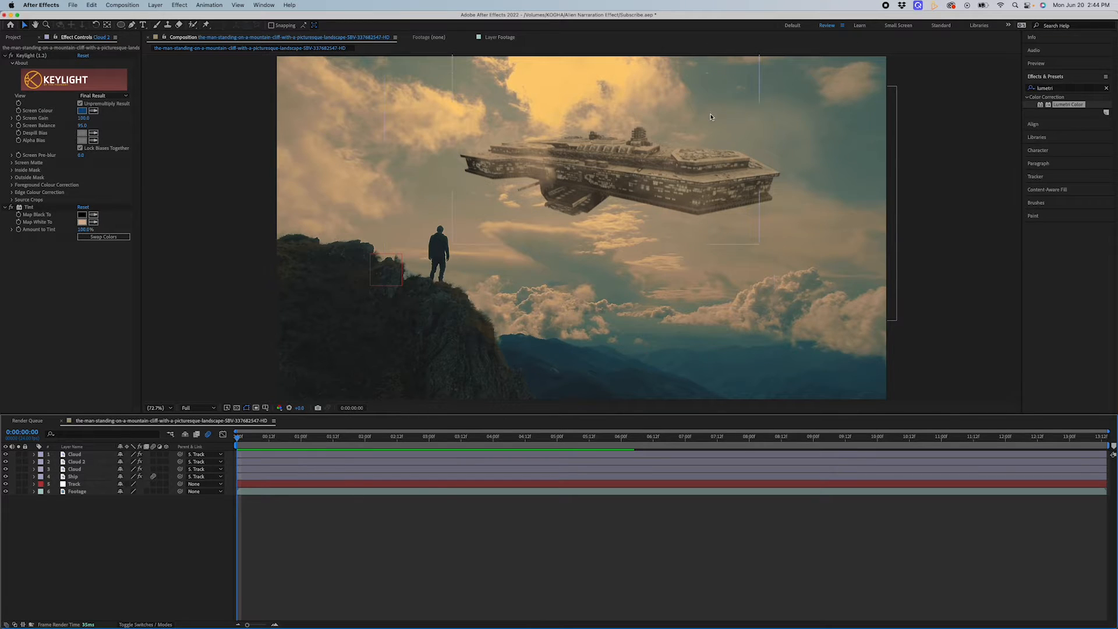
Step: Add an adjustment layer directly above the Ship layer and apply the Glow effect to it
click(735, 186)
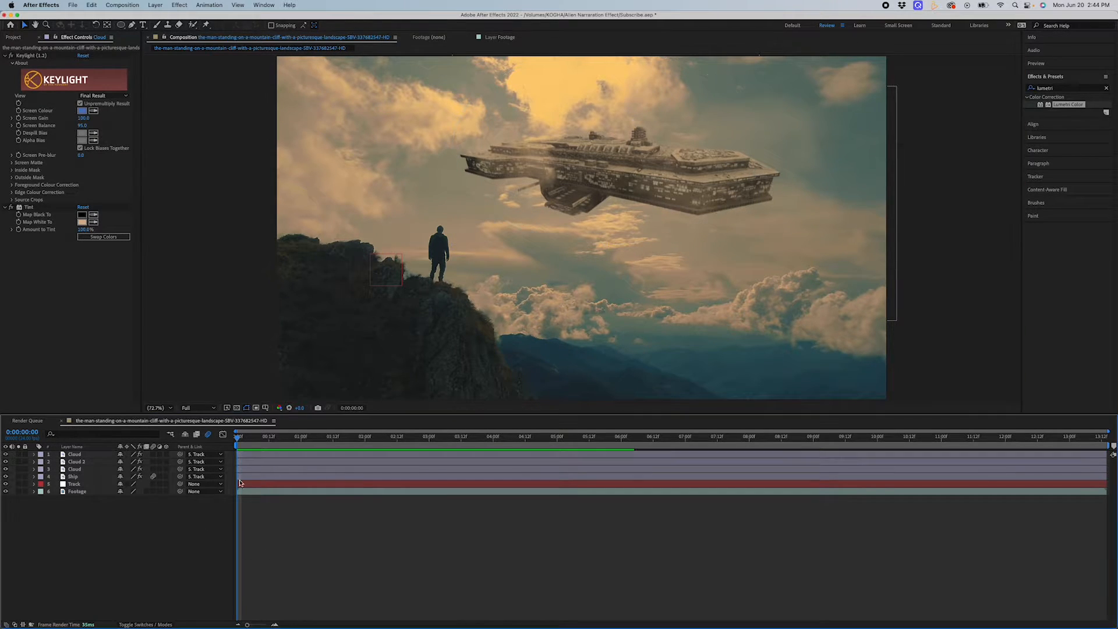
key(super+alt+y)
drag(1046, 144, 75, 479)
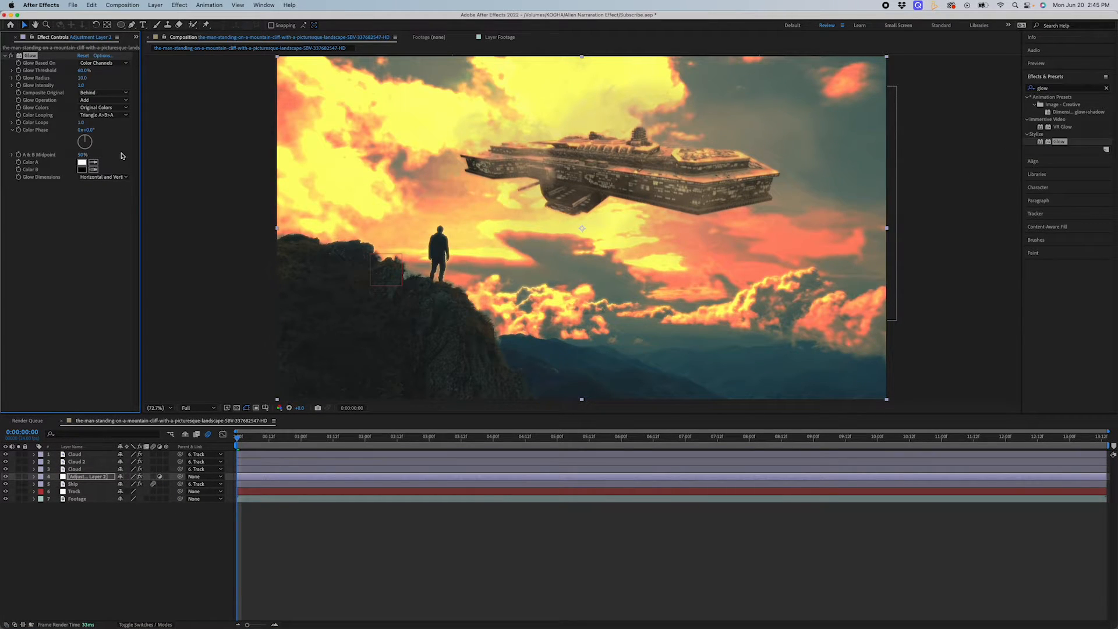
Step: Draw a closed Pen mask on the glow adjustment layer around the ship's window-lit side hull, from bow to stern
click(132, 26)
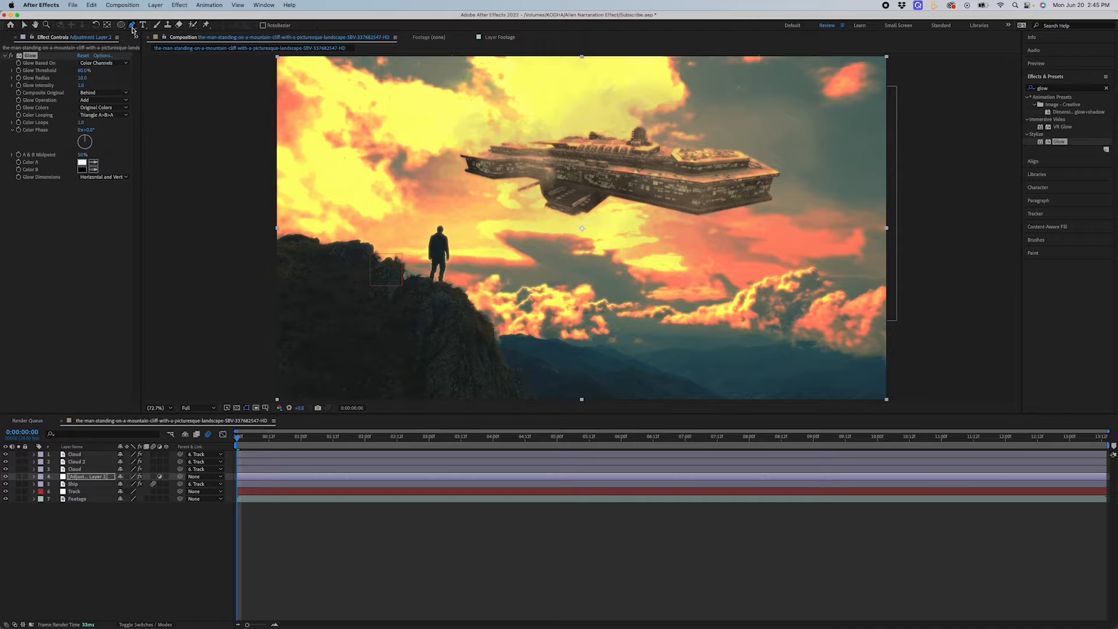
click(524, 161)
click(704, 182)
click(772, 176)
click(769, 195)
click(557, 179)
click(529, 173)
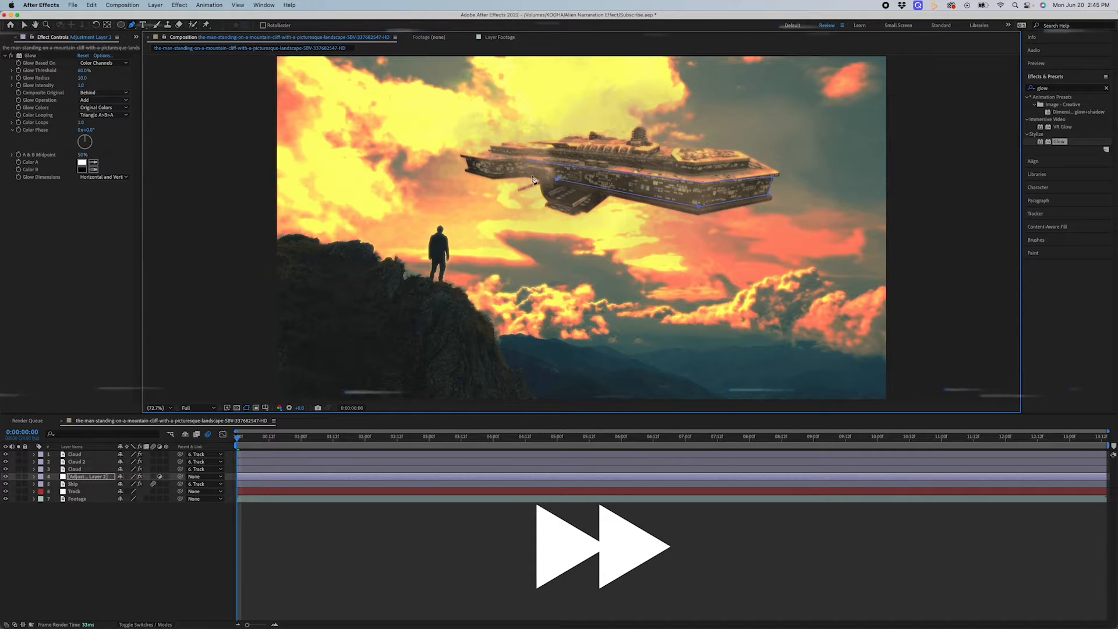
click(495, 175)
click(468, 170)
click(467, 158)
click(524, 160)
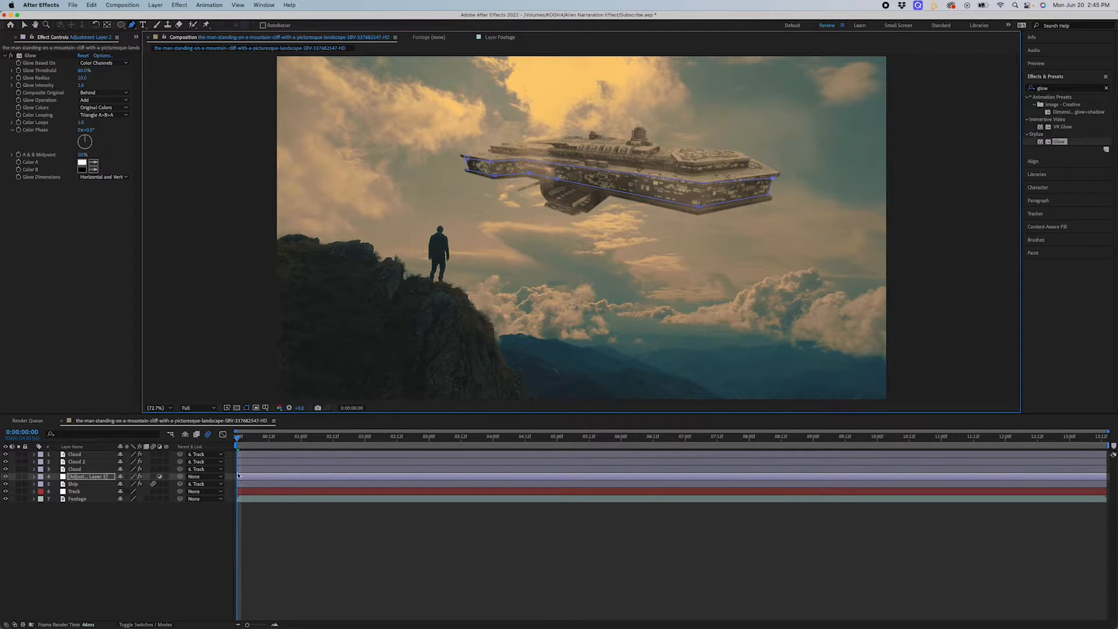
Step: Tune the masked glow with a Threshold of 38% and a Radius of 9, and recolour it blue with VC Color Vibrance
drag(85, 71, 63, 74)
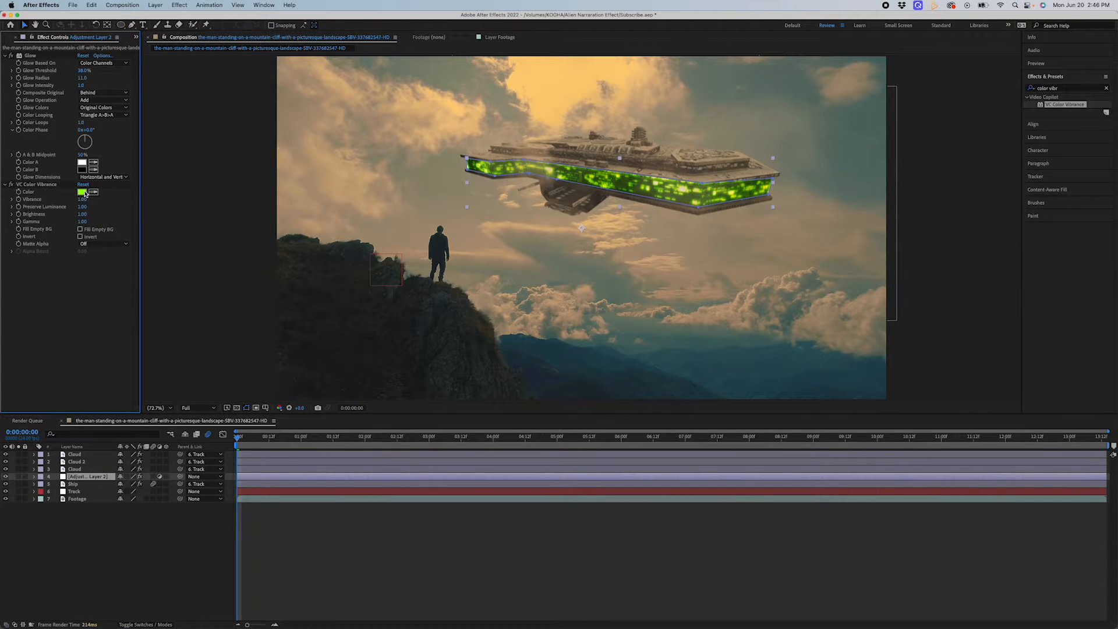
click(85, 193)
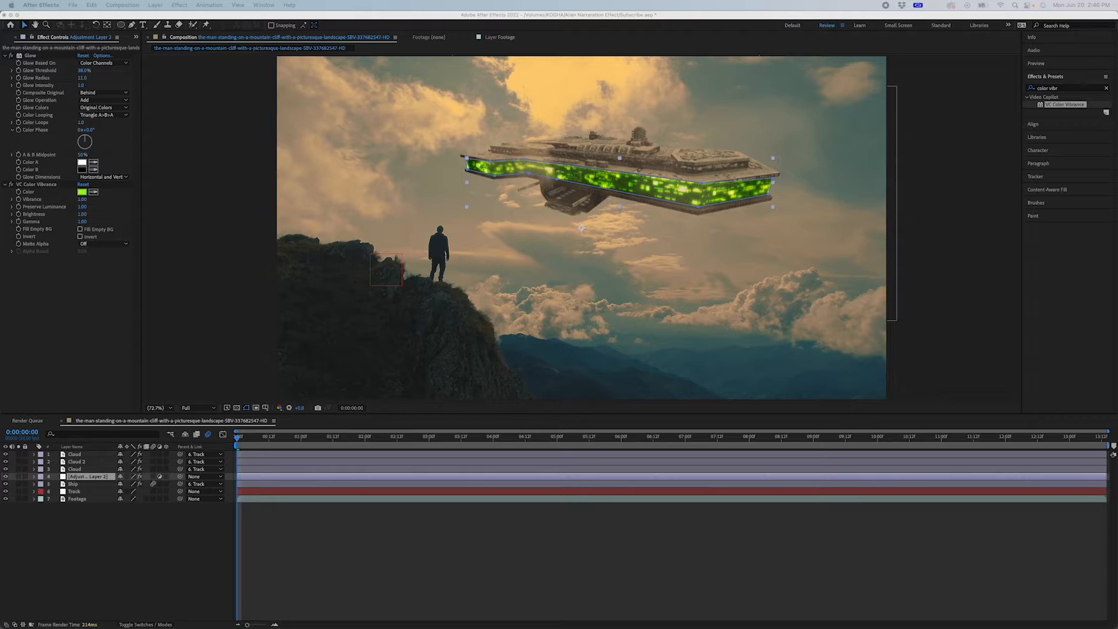
click(621, 589)
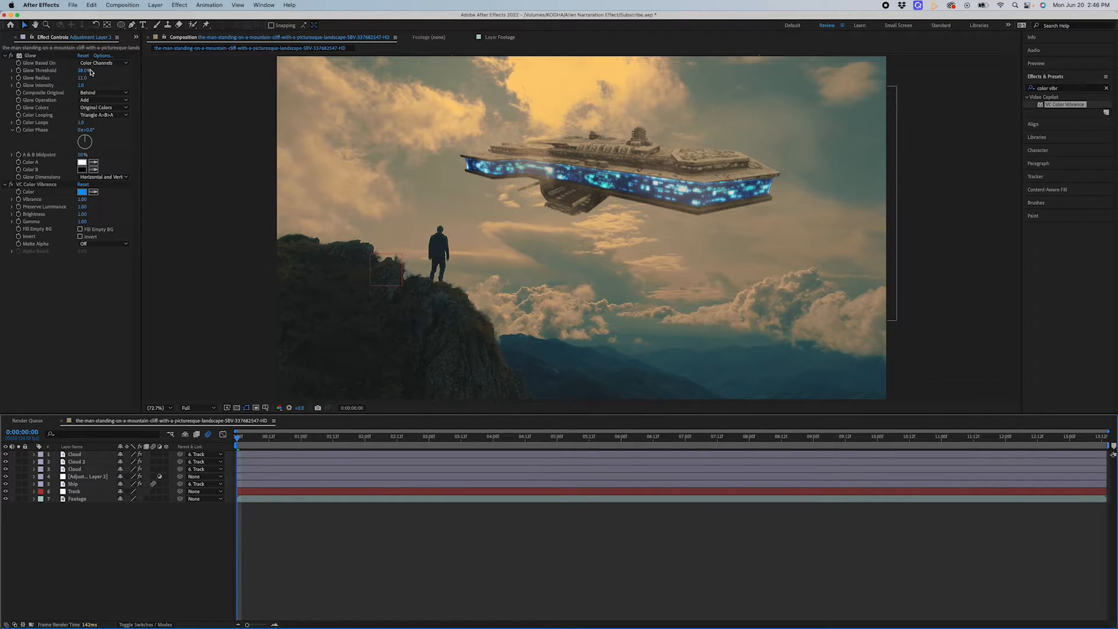
drag(83, 77, 94, 78)
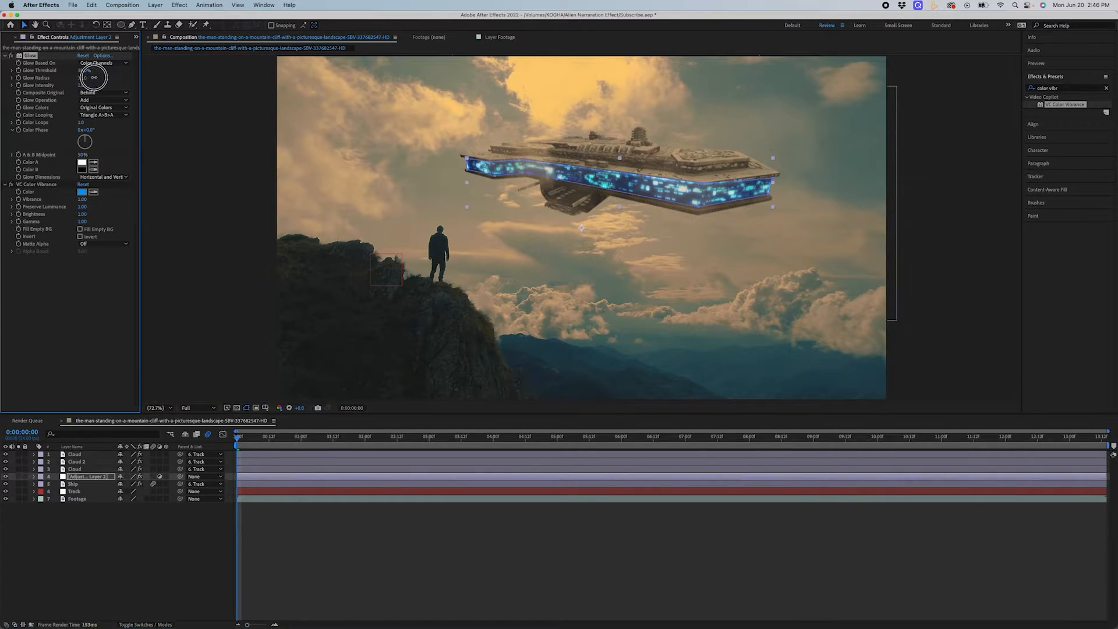
click(72, 485)
click(371, 529)
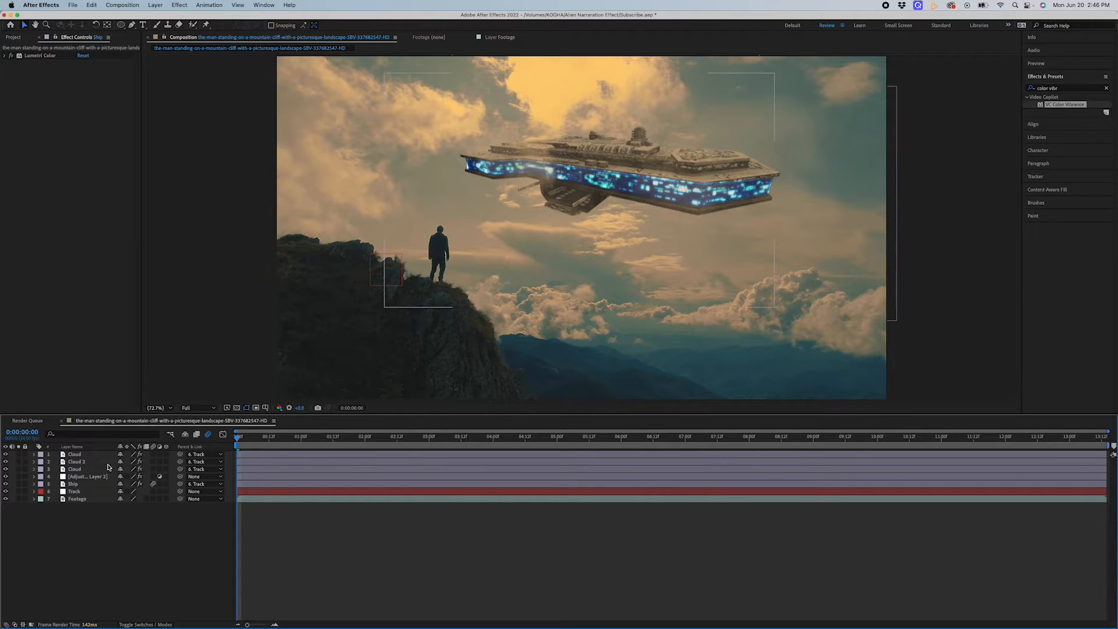
Step: Feather the glow adjustment layer's mask by 97 pixels to soften its edge
click(73, 476)
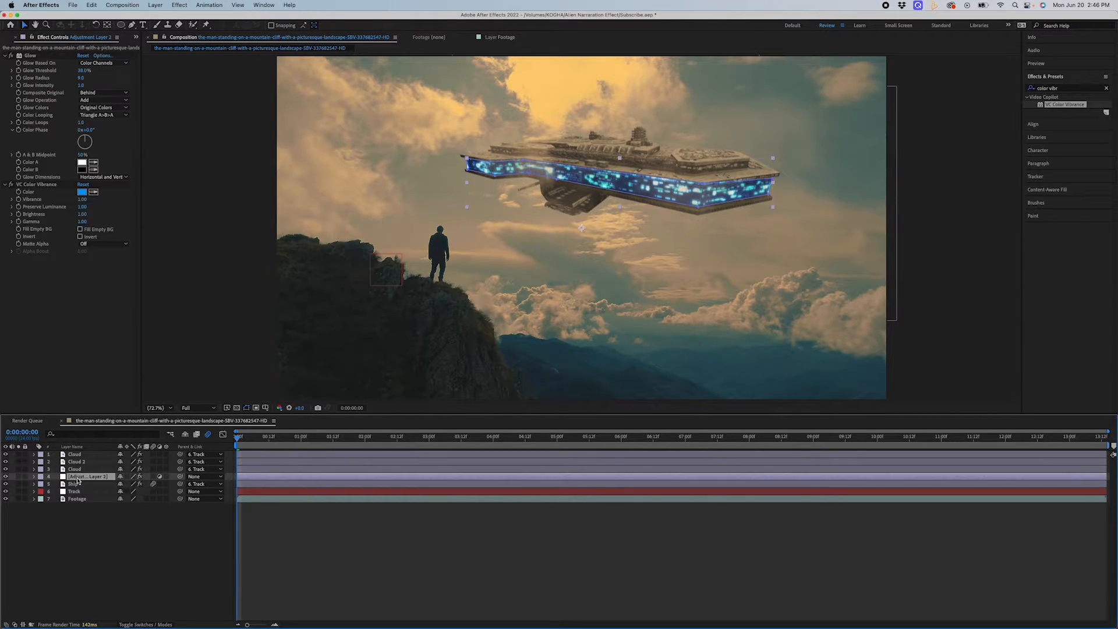
click(34, 476)
click(41, 485)
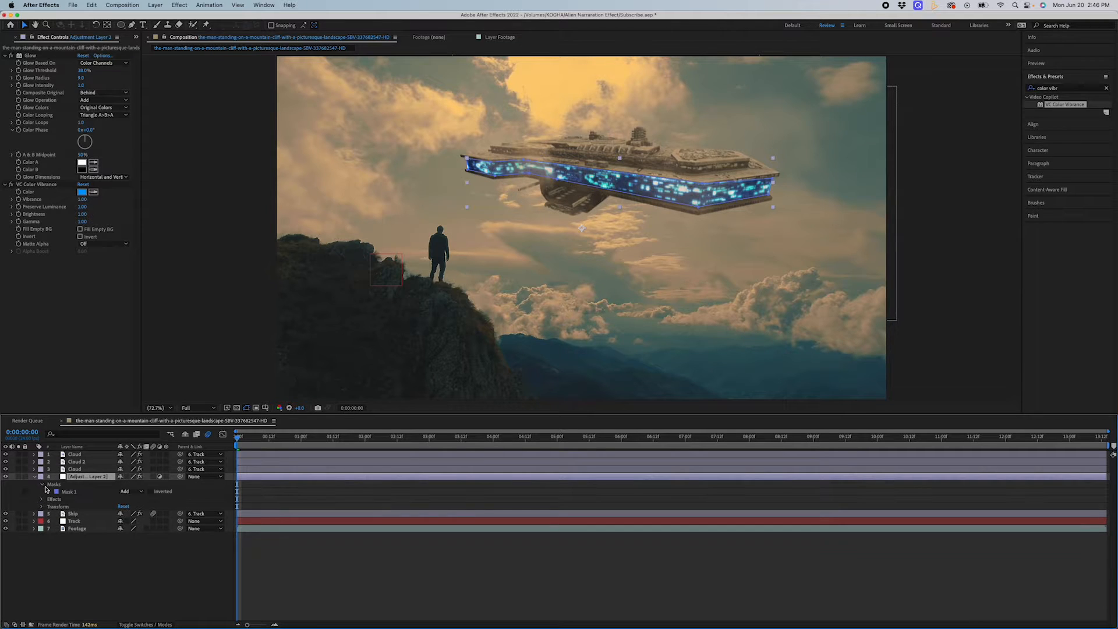
click(50, 492)
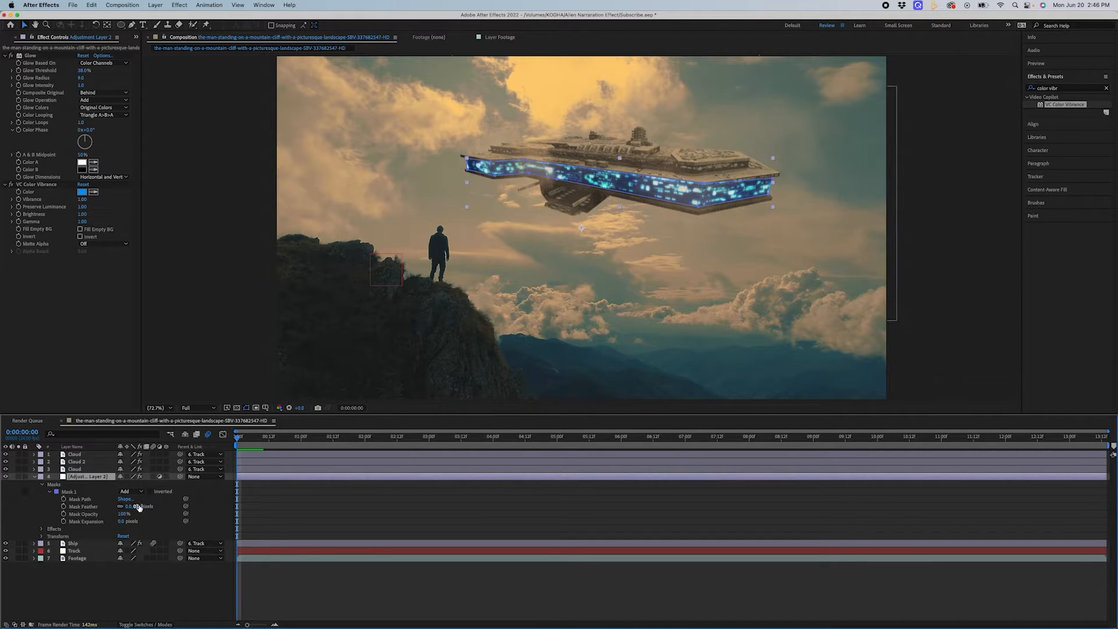
drag(158, 505, 188, 505)
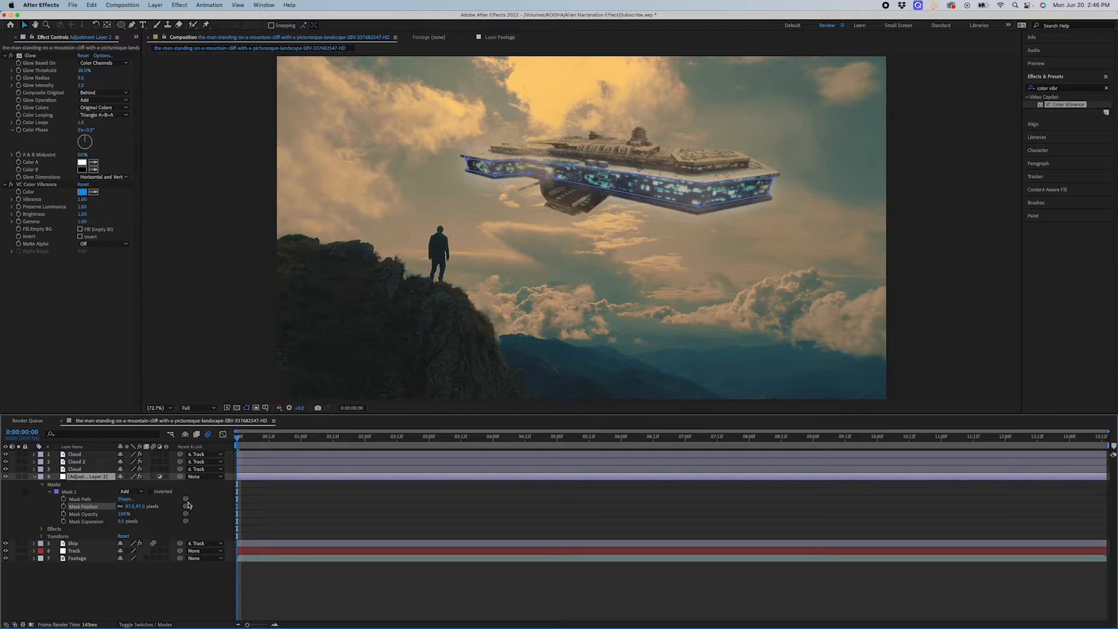
click(412, 506)
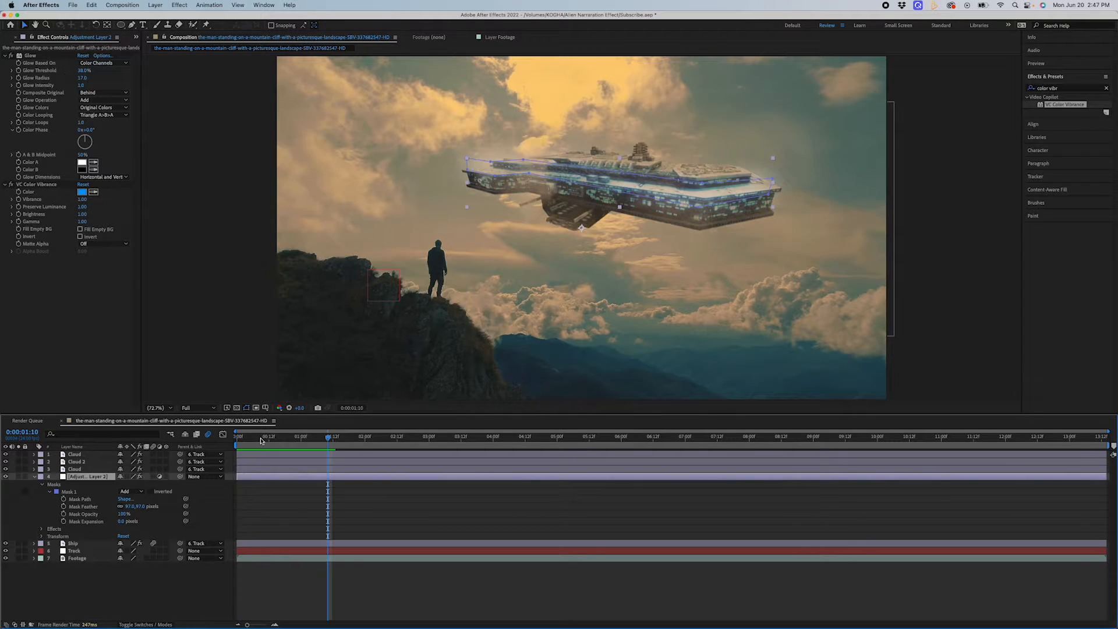
Step: Scrub through the start of the composition to check how the glow mask lines up with the moving ship
drag(261, 438, 155, 441)
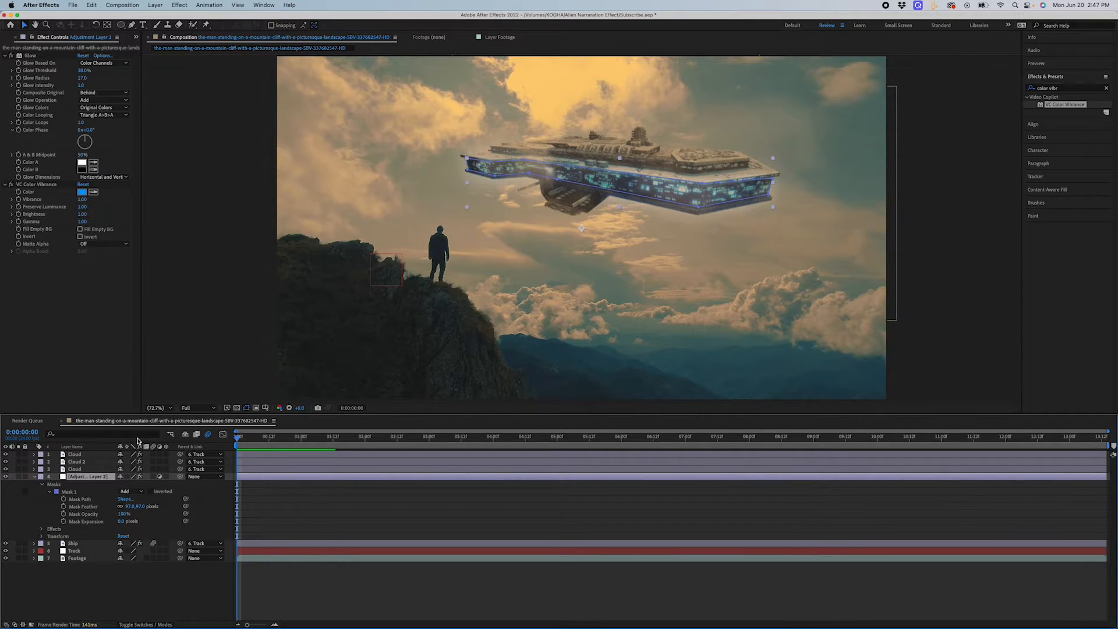
click(327, 528)
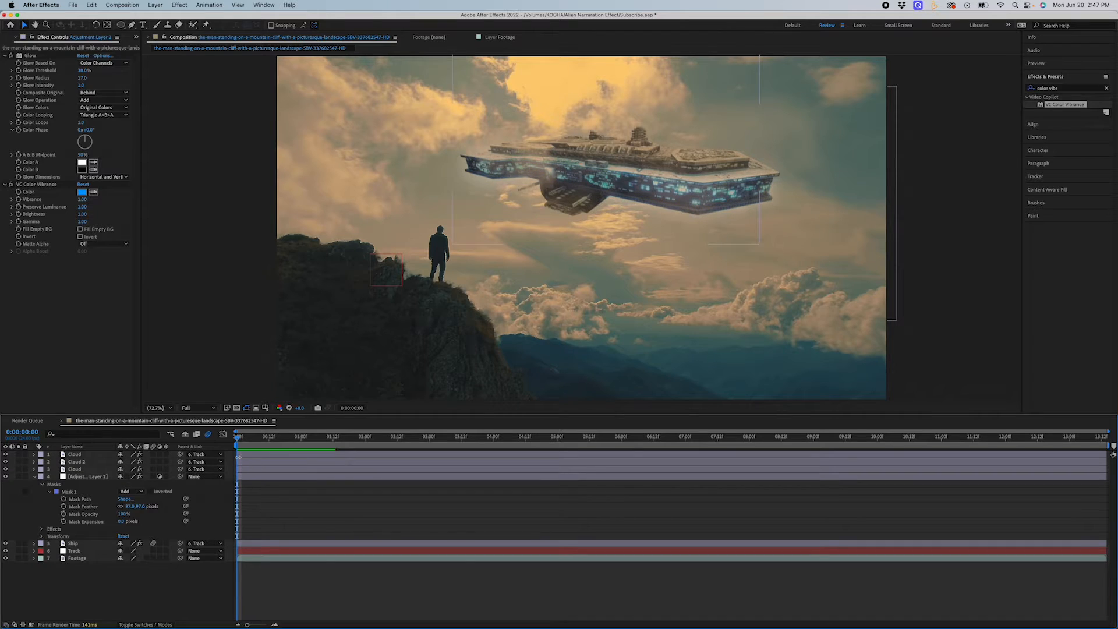
click(264, 478)
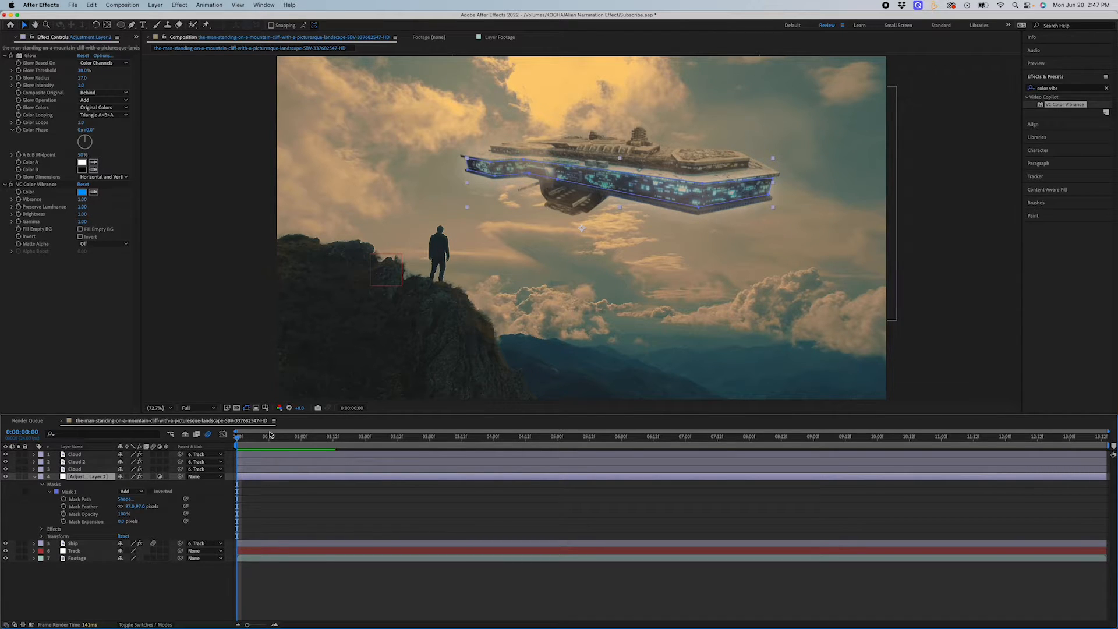
drag(265, 437, 186, 454)
click(332, 519)
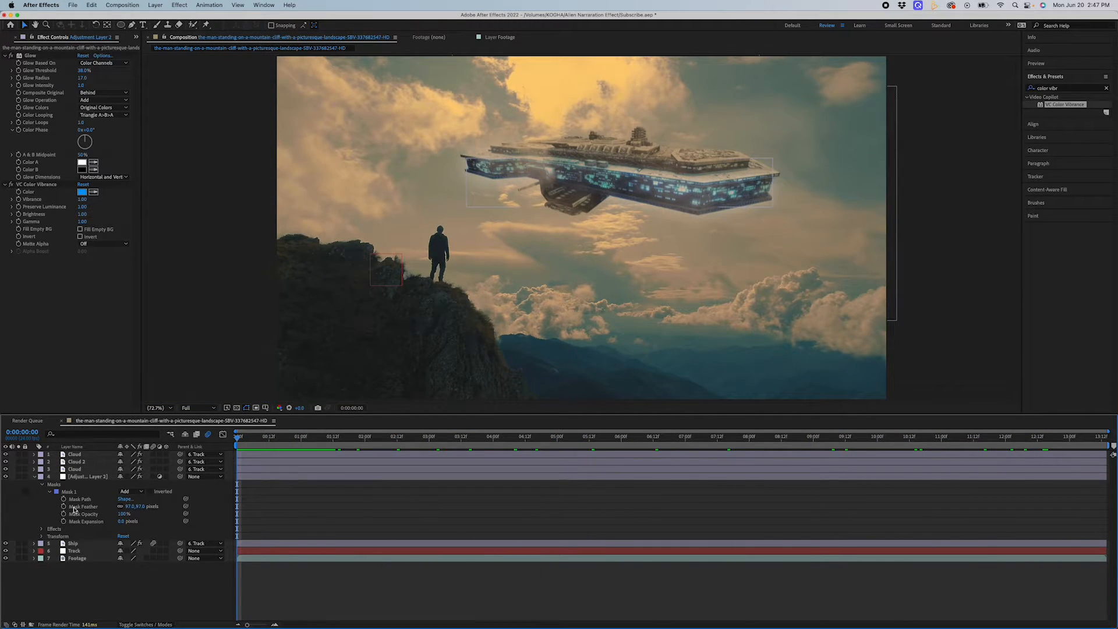
Step: Animate the glow mask's Mask Path from the first frame to 0:00:13:13, repositioning the mask at intervals to follow the descending ship
click(102, 477)
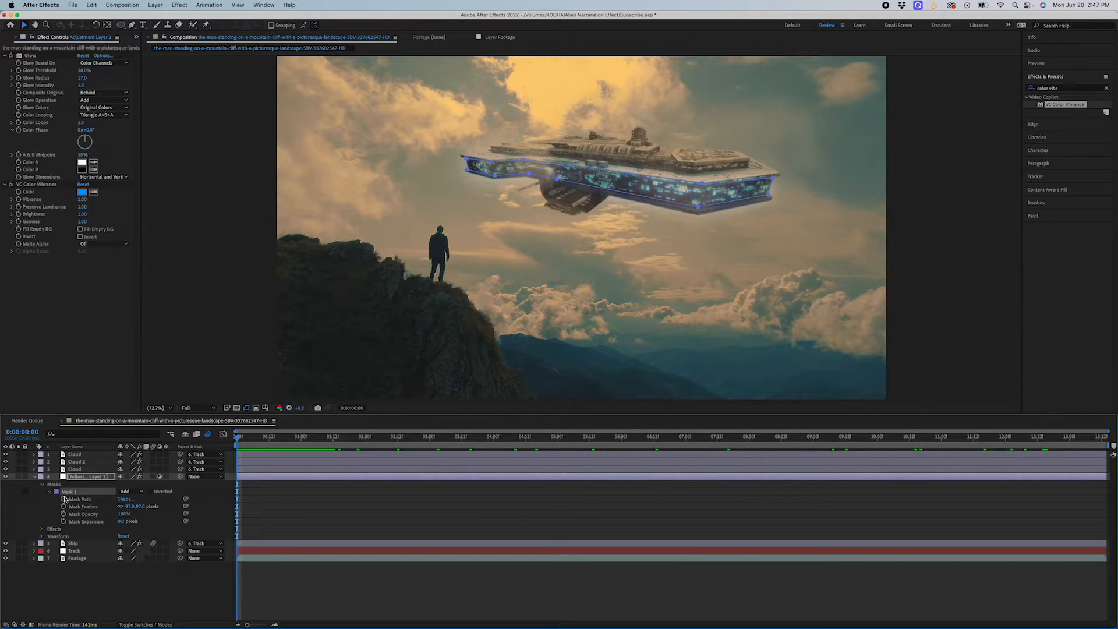
click(279, 438)
drag(698, 207, 701, 227)
click(341, 438)
drag(341, 438, 384, 438)
drag(702, 226, 702, 233)
drag(384, 438, 427, 438)
drag(701, 232, 702, 238)
drag(426, 438, 485, 438)
drag(701, 239, 704, 248)
drag(485, 438, 544, 438)
drag(704, 247, 706, 256)
drag(571, 438, 607, 438)
drag(707, 257, 709, 265)
drag(608, 438, 672, 439)
drag(708, 266, 711, 271)
drag(672, 438, 770, 438)
drag(710, 271, 714, 278)
drag(771, 438, 885, 438)
drag(714, 278, 716, 287)
drag(885, 438, 931, 438)
drag(717, 287, 720, 291)
drag(931, 438, 989, 439)
drag(720, 291, 723, 290)
drag(989, 439, 1105, 442)
drag(724, 290, 729, 292)
click(466, 518)
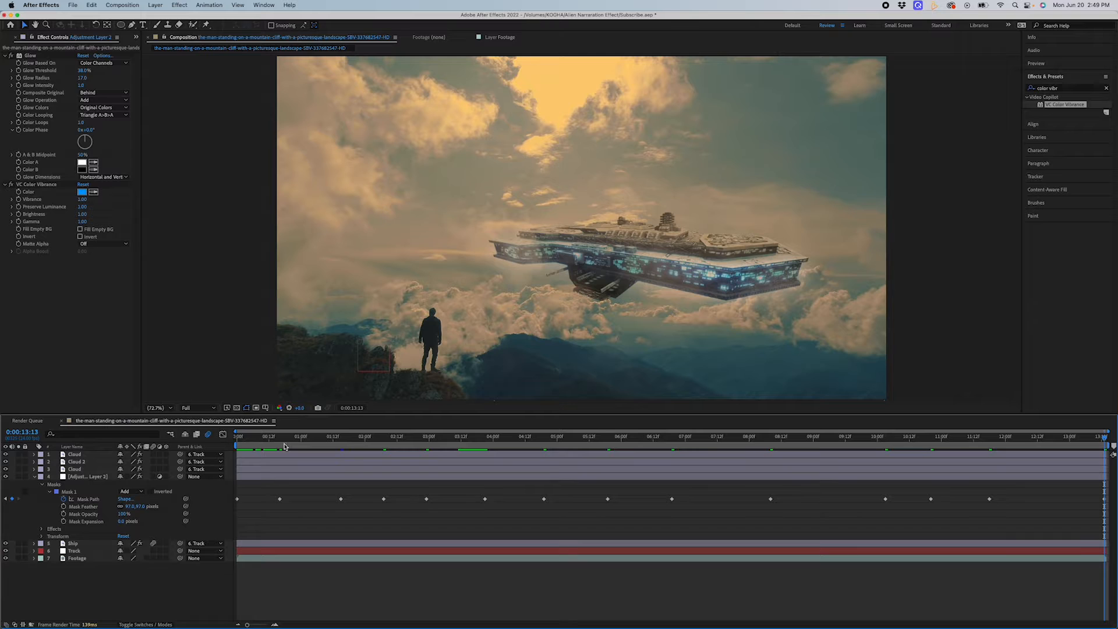
Step: Preview the animated glow mask from the start of the composition and collapse the adjustment layer's properties
drag(278, 443, 67, 456)
key(space)
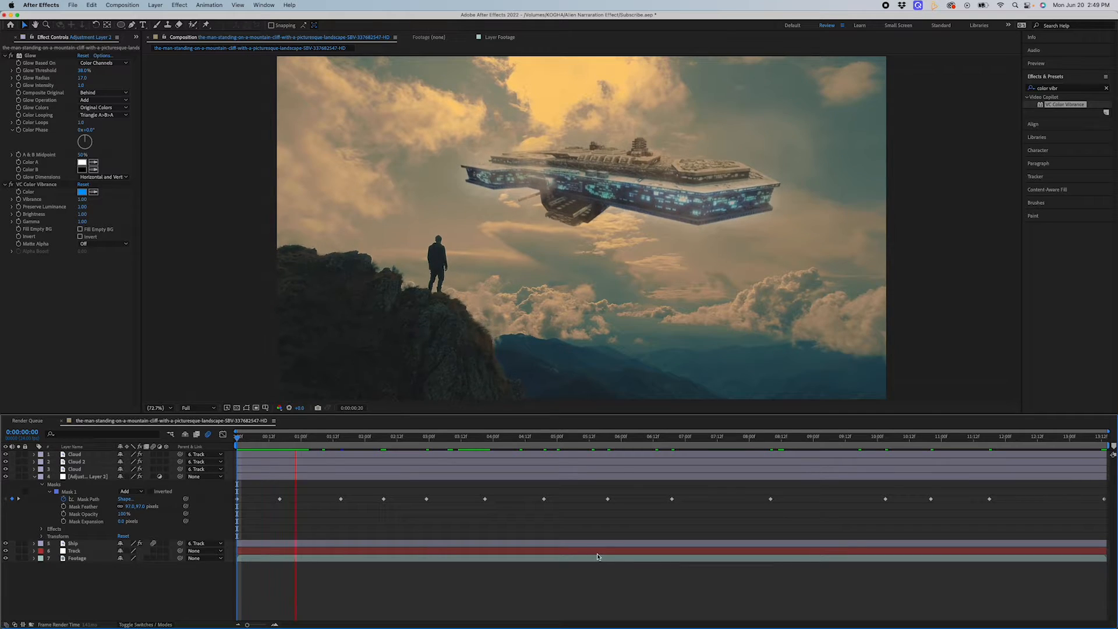
key(space)
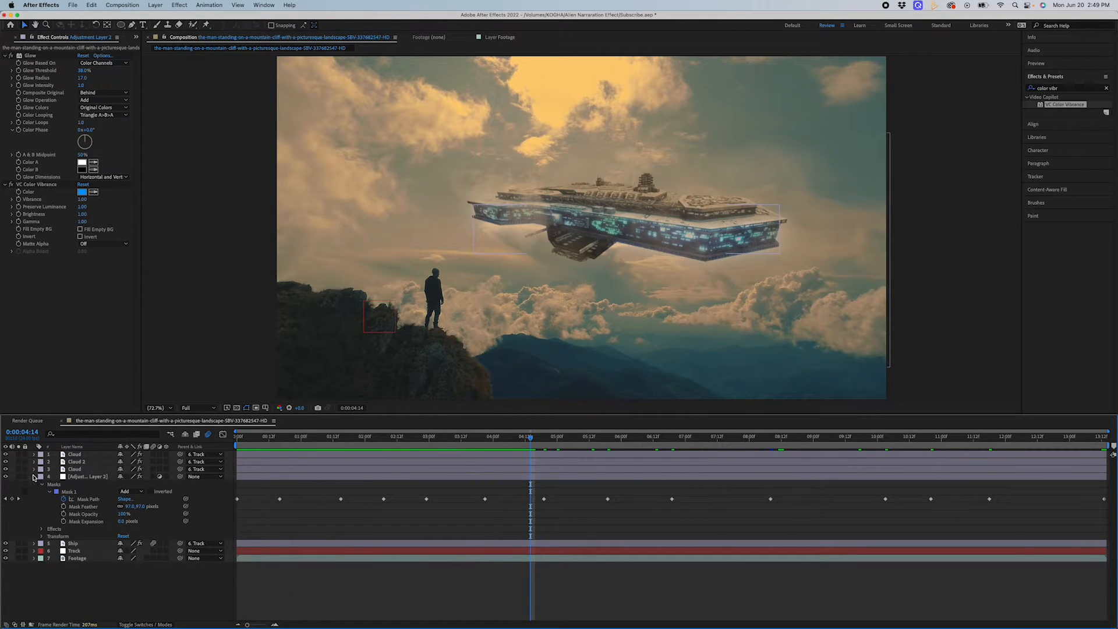
click(33, 476)
Step: Keyframe the topmost Cloud layer's Position between the first and last frames so it drifts sideways, and preview the motion
click(88, 462)
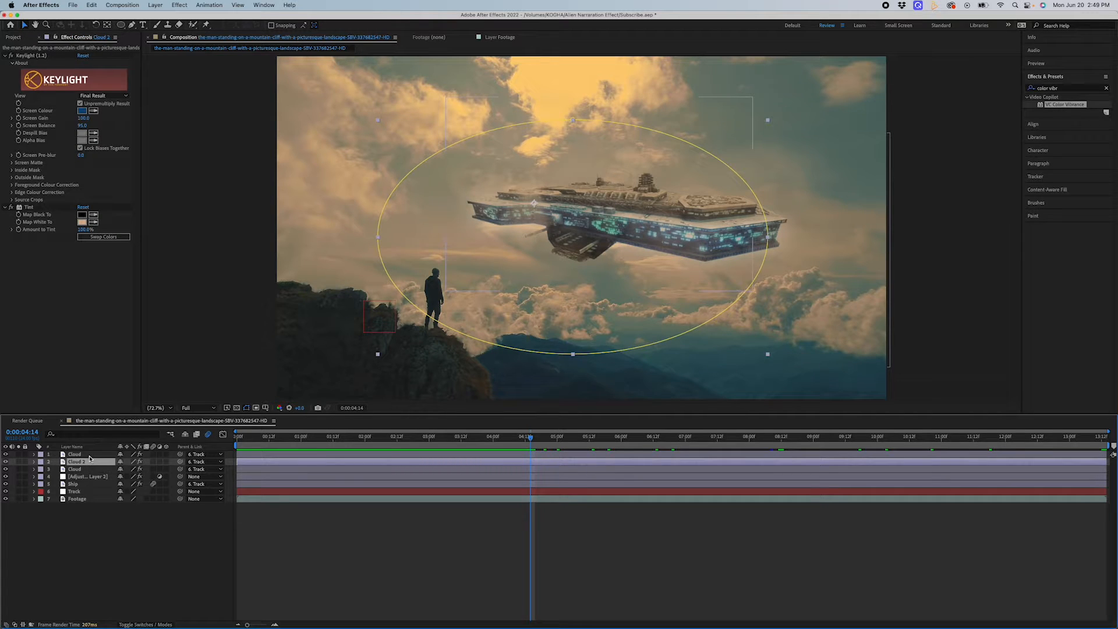
click(87, 455)
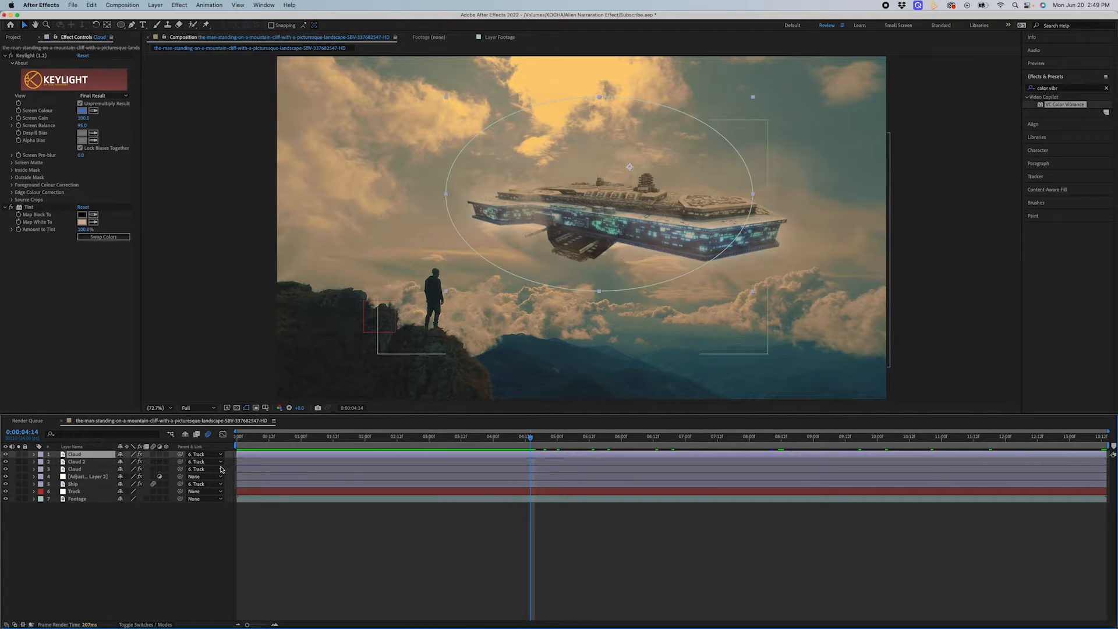
click(34, 455)
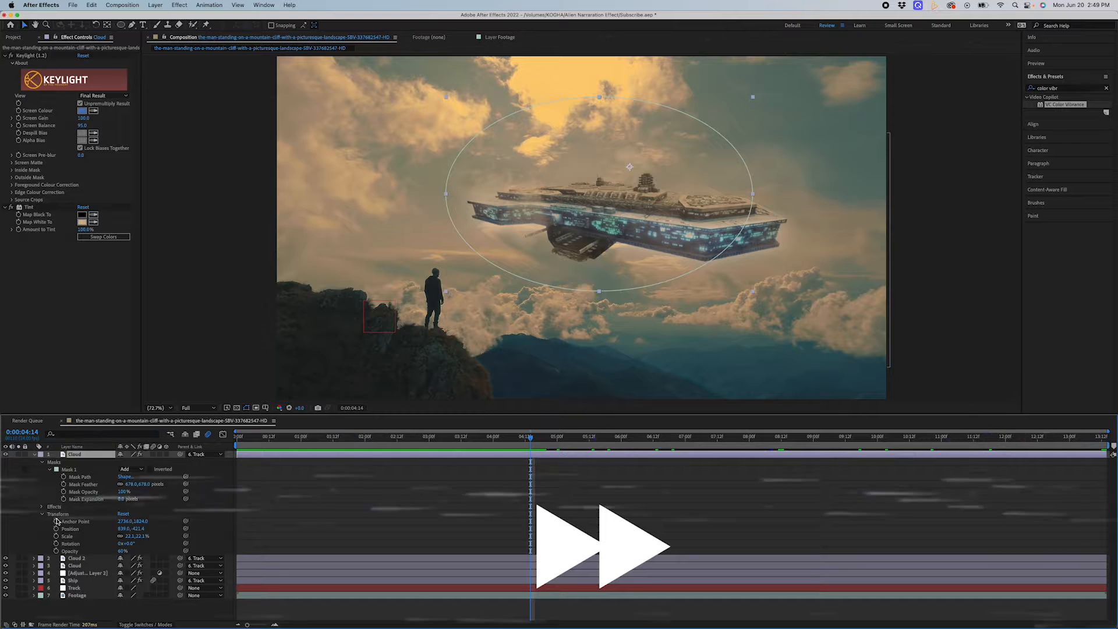
key(Home)
click(1108, 438)
drag(127, 529, 297, 529)
key(Home)
key(u)
key(space)
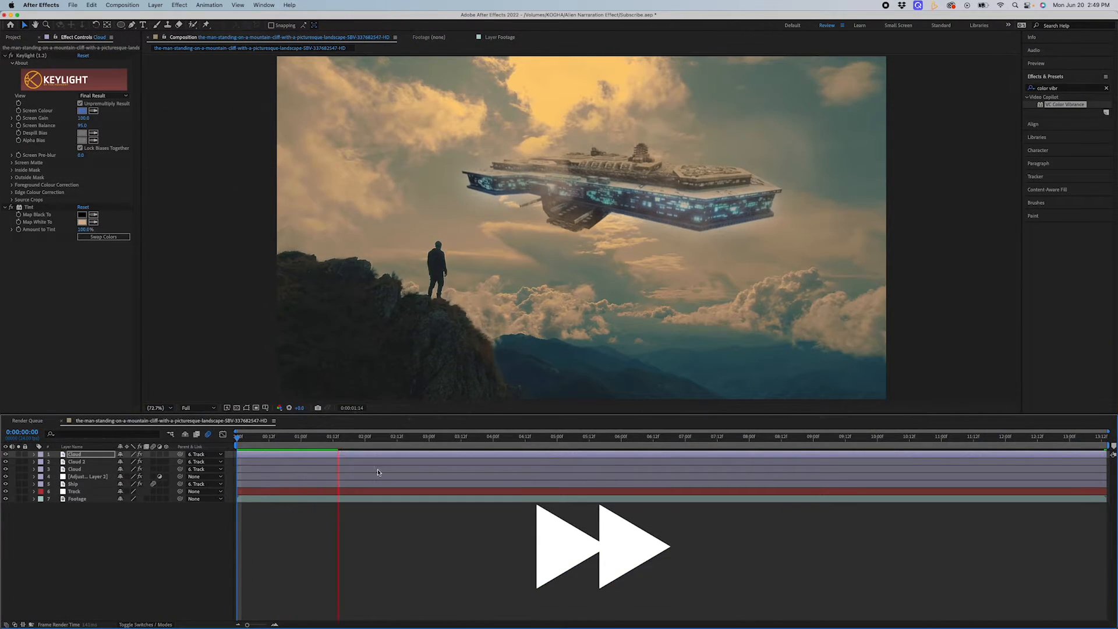
key(space)
Step: Move the topmost Cloud layer back to the left at the last frame to adjust its drift, and preview it again
click(33, 454)
click(1106, 438)
drag(760, 279, 662, 288)
click(32, 455)
key(Home)
key(space)
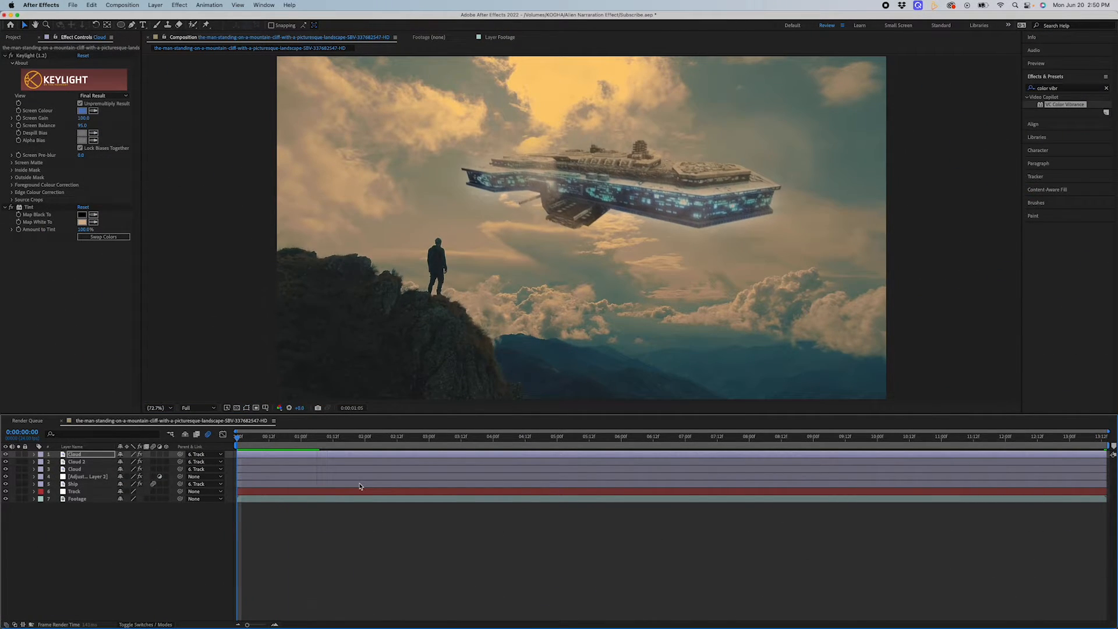
key(space)
Step: Keyframe a Position drift on the Cloud layer beneath Cloud 2 from the first frame to 0:00:13:13, and preview the composition
click(241, 465)
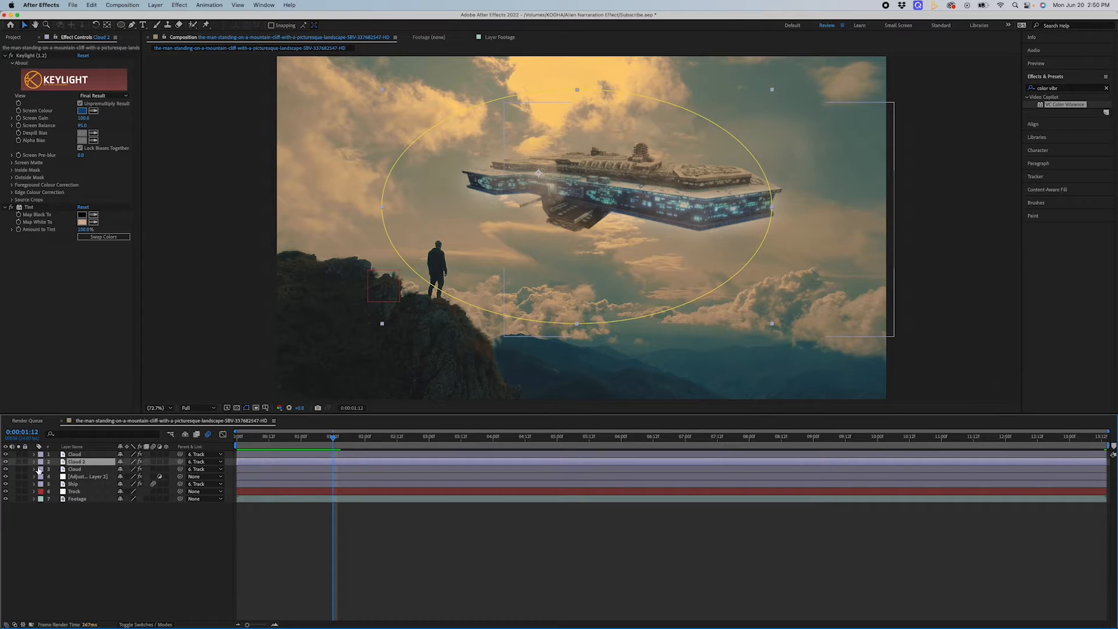
click(317, 473)
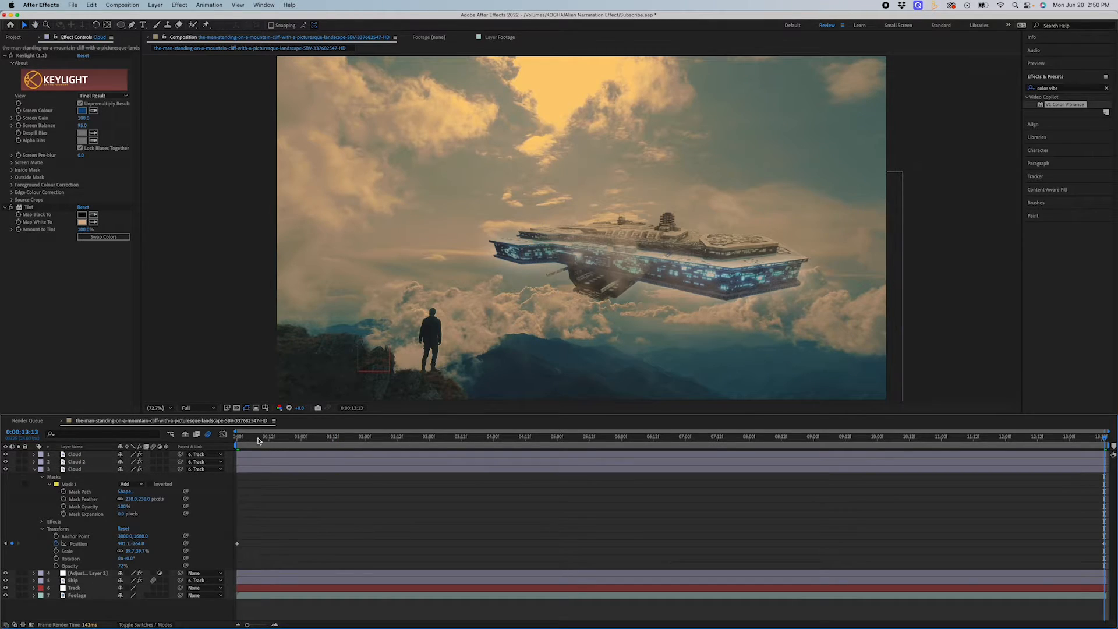
key(Home)
click(35, 469)
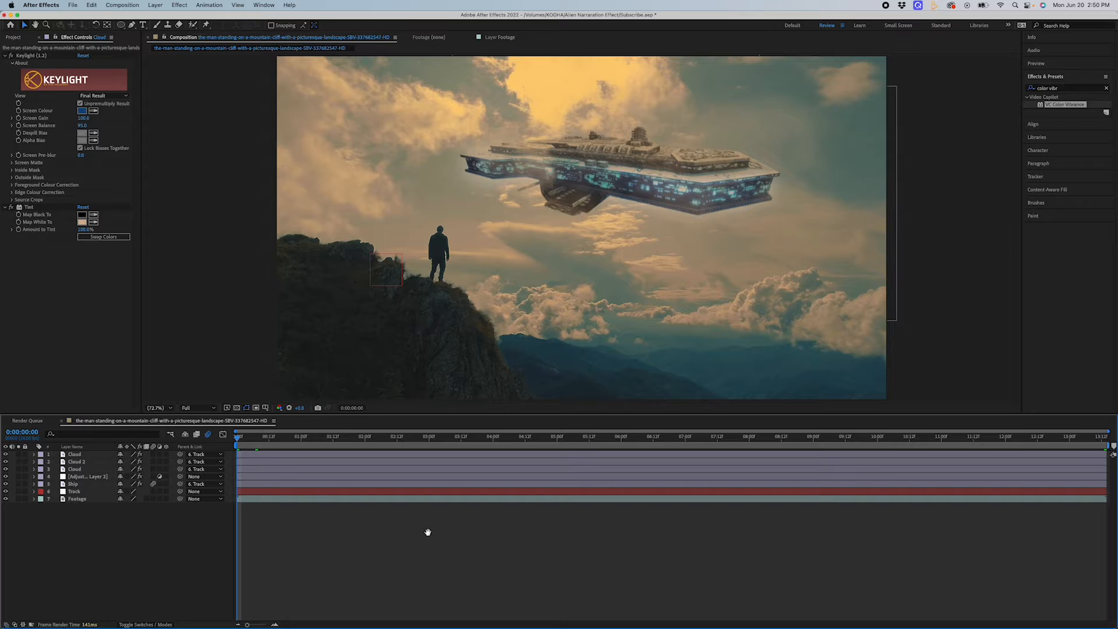
key(space)
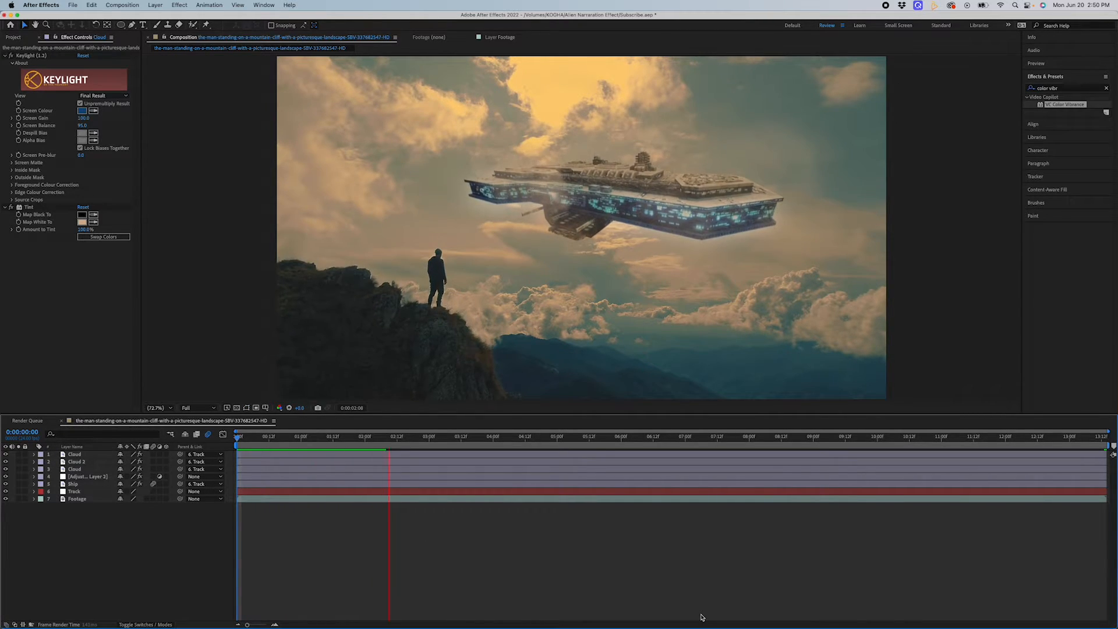
key(space)
key(Home)
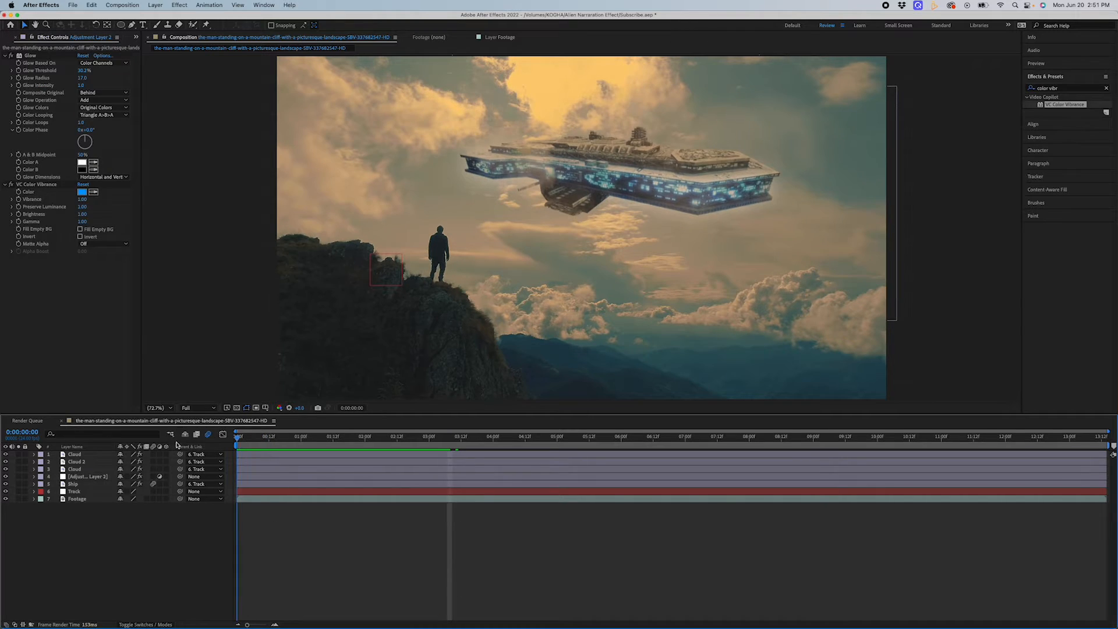
Step: Apply the Curves effect to the Footage layer and pull the RGB curve downward to darken the background
click(280, 499)
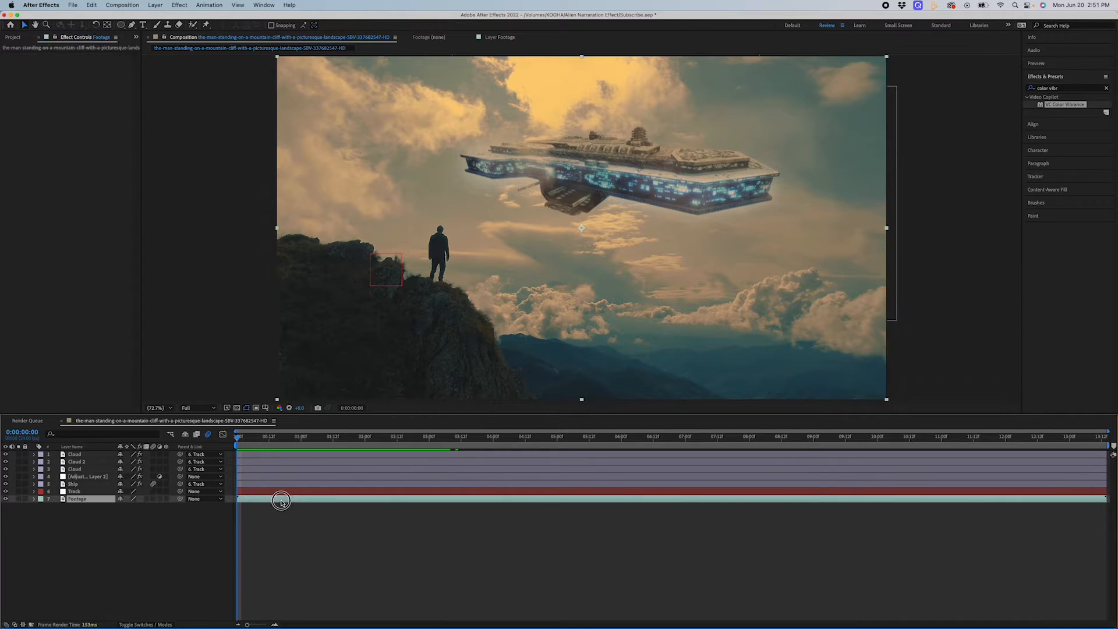
click(1109, 89)
text(curves)
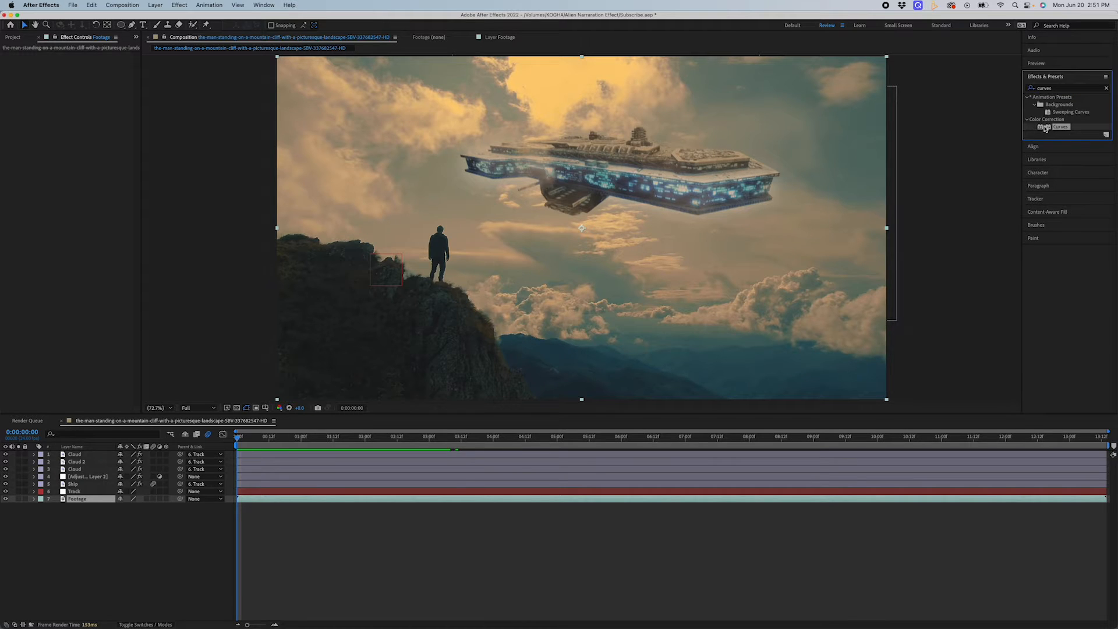
drag(1057, 127, 407, 501)
drag(92, 125, 95, 146)
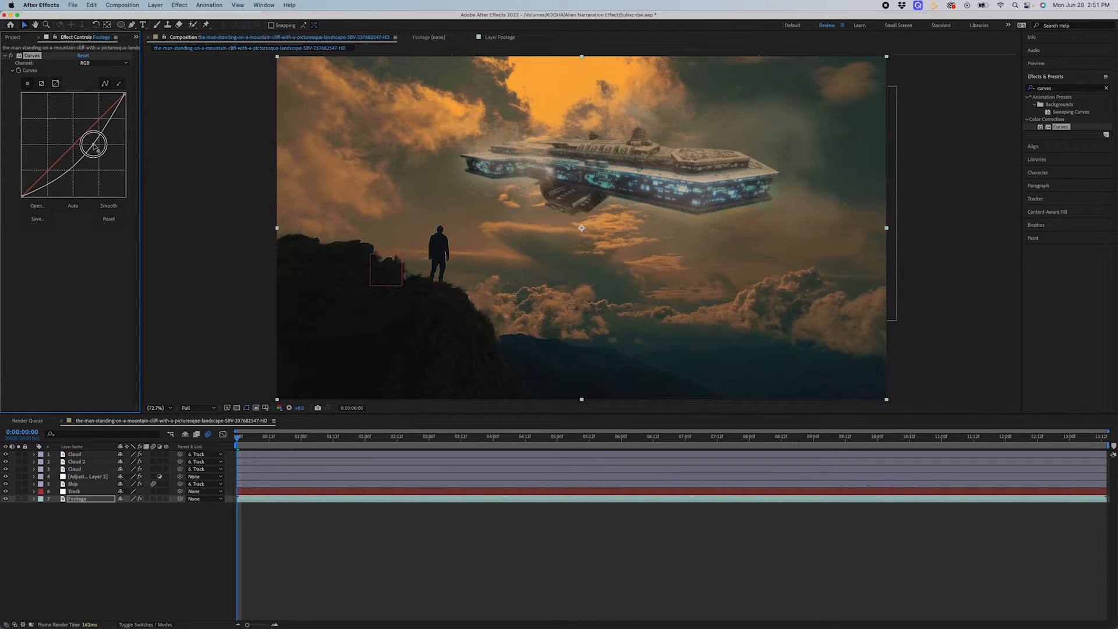
drag(94, 148, 94, 150)
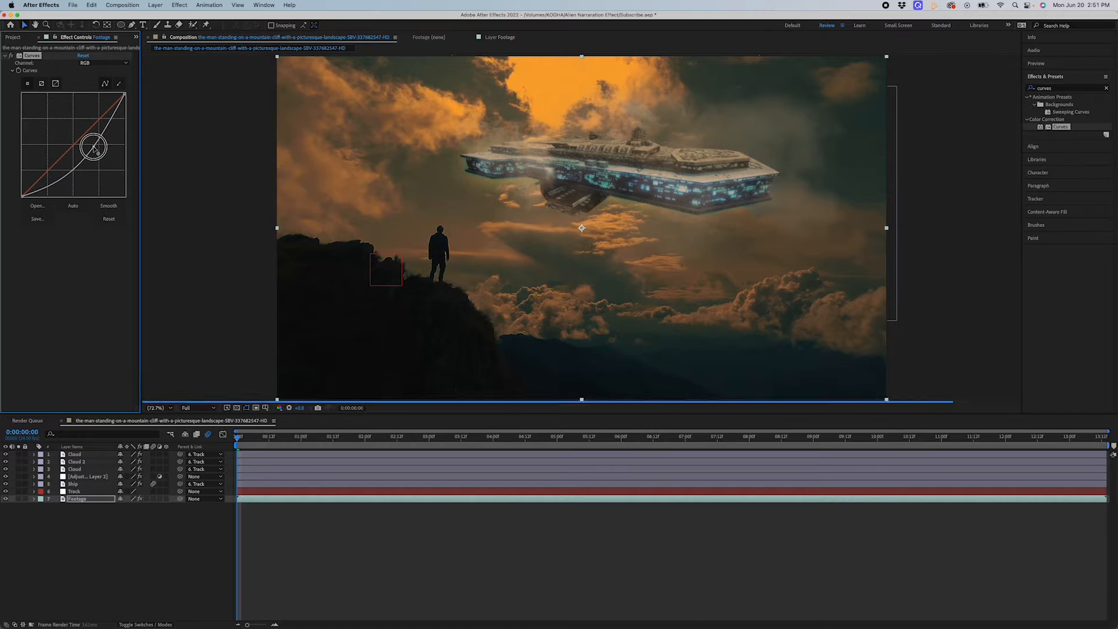
Step: Apply the Curves effect to the Ship layer and pull the RGB curve downward to darken the spaceship
click(263, 487)
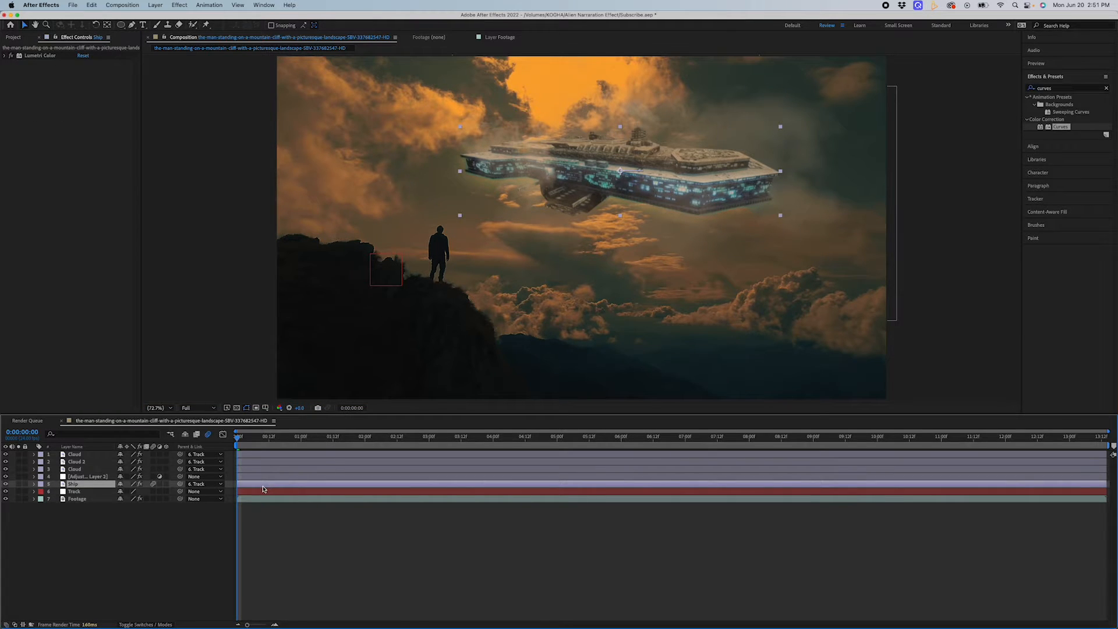
drag(1051, 124, 386, 487)
drag(80, 149, 86, 161)
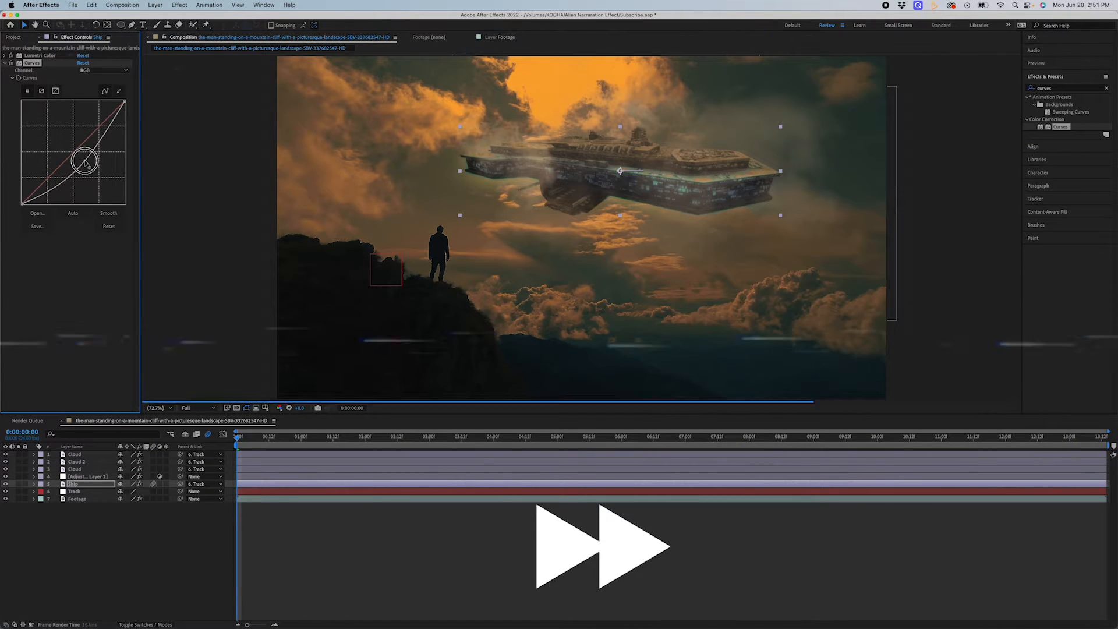
Step: Set the adjustment layer's Glow Threshold to 12.9% to restore the ship's blue glow, and preview the composition
click(88, 476)
drag(56, 72, 63, 72)
click(385, 513)
key(space)
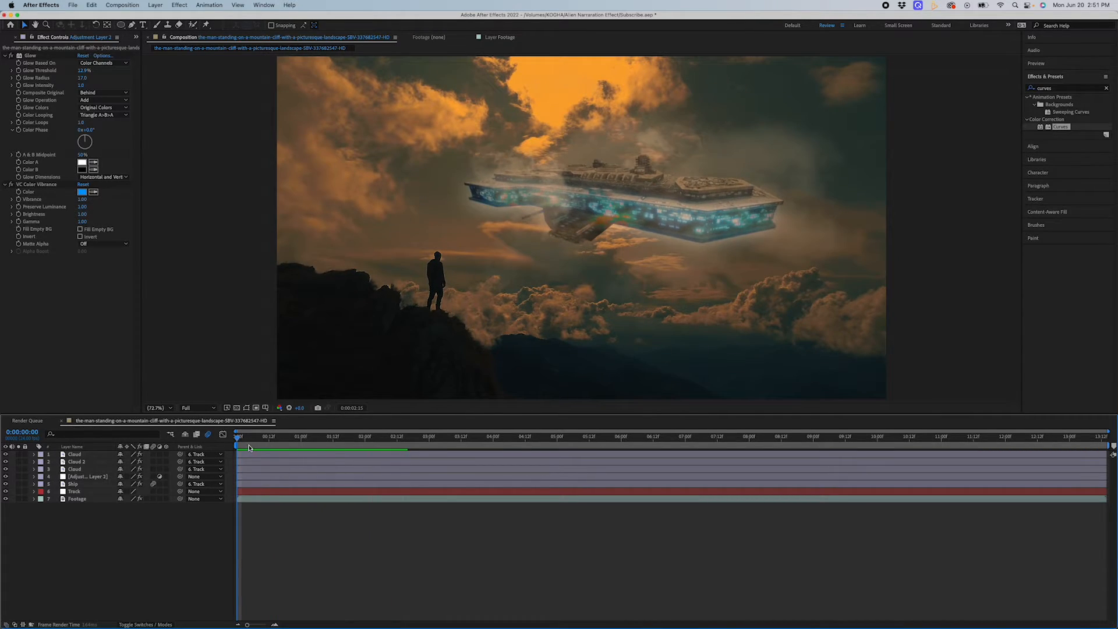
key(space)
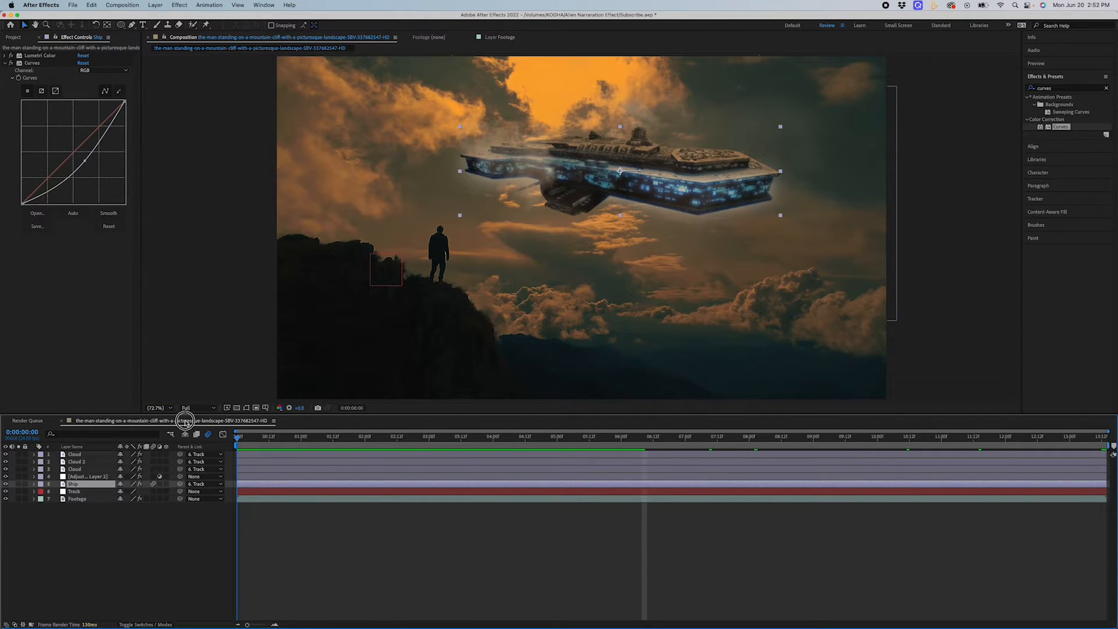
Step: Raise the Ship layer at the last frame, 0:00:13:13, and preview its motion from the first frame
drag(239, 434, 1107, 432)
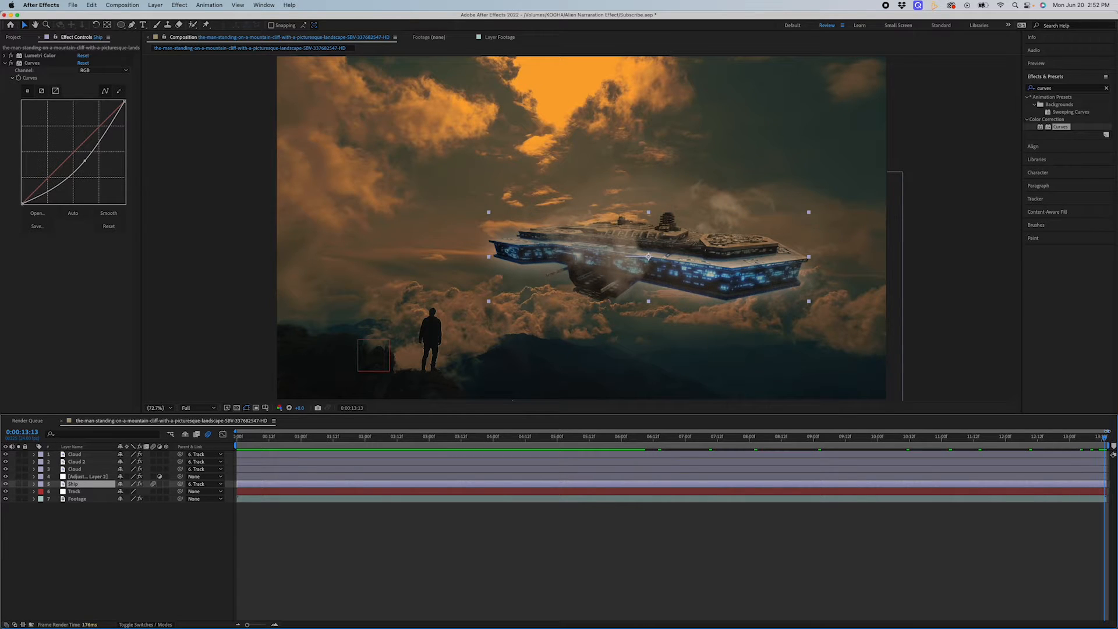
drag(741, 266, 737, 222)
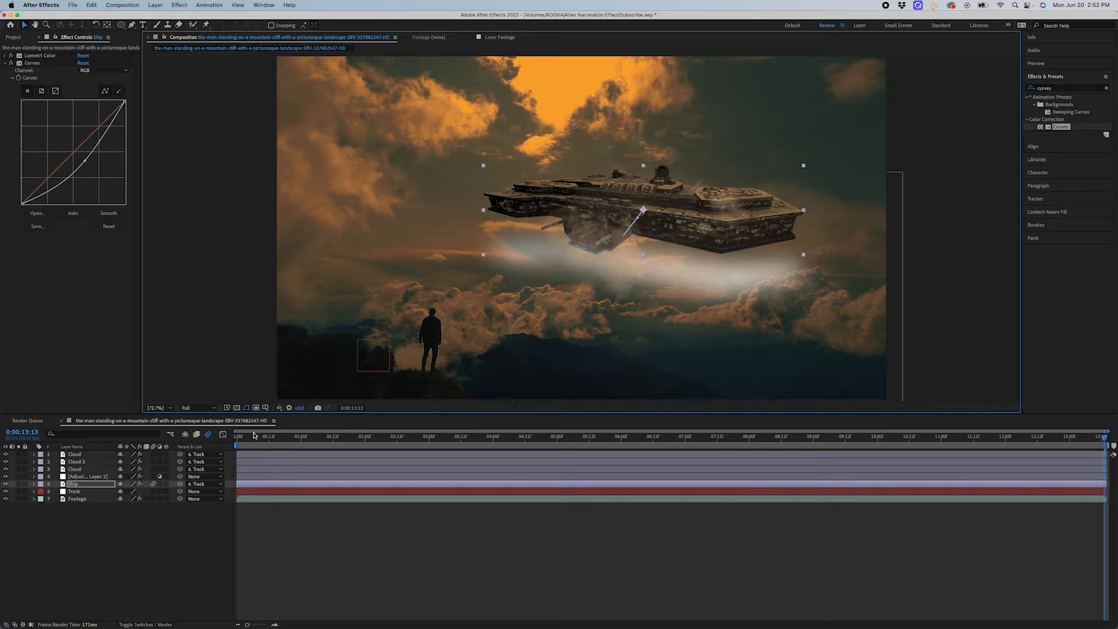
drag(253, 435, 156, 438)
key(space)
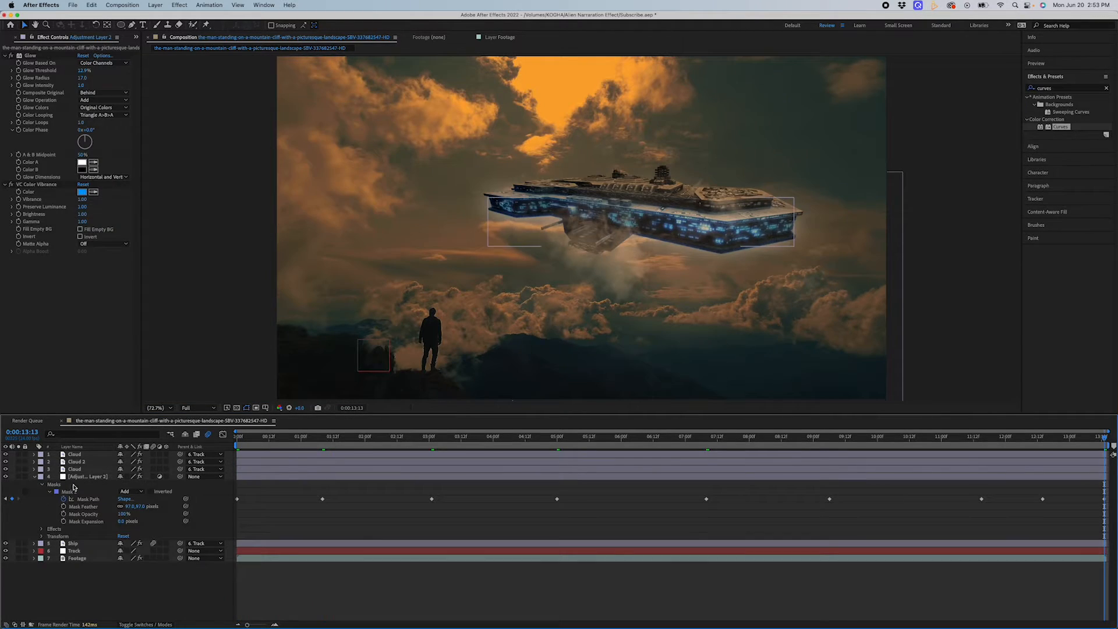
Step: Collapse the adjustment layer's mask properties and preview the composition from the first frame
click(34, 476)
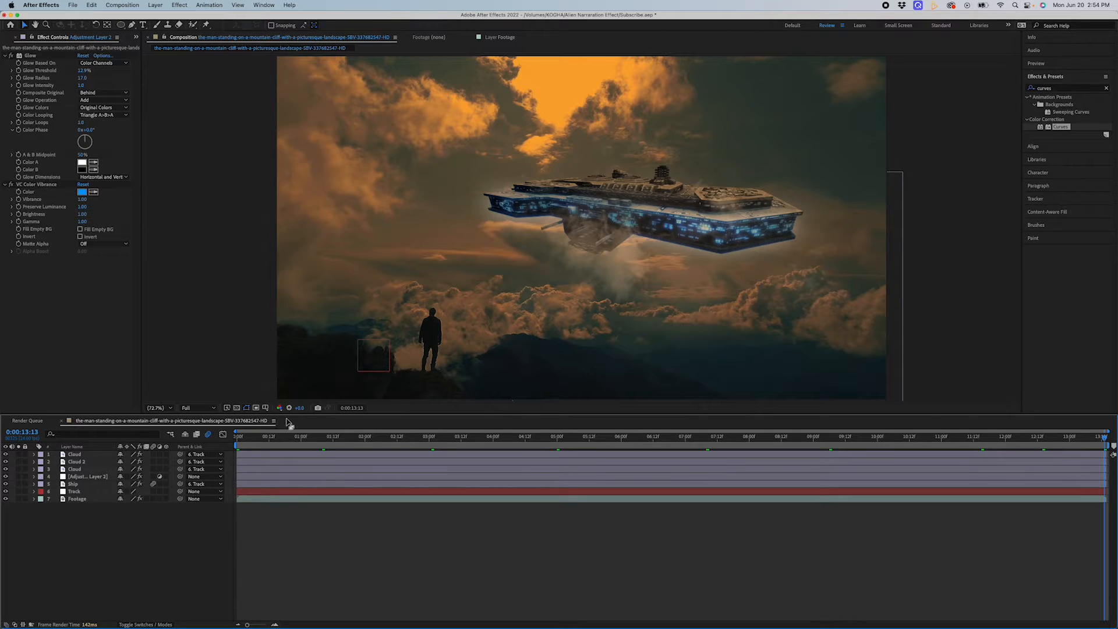
drag(257, 437, 130, 441)
key(space)
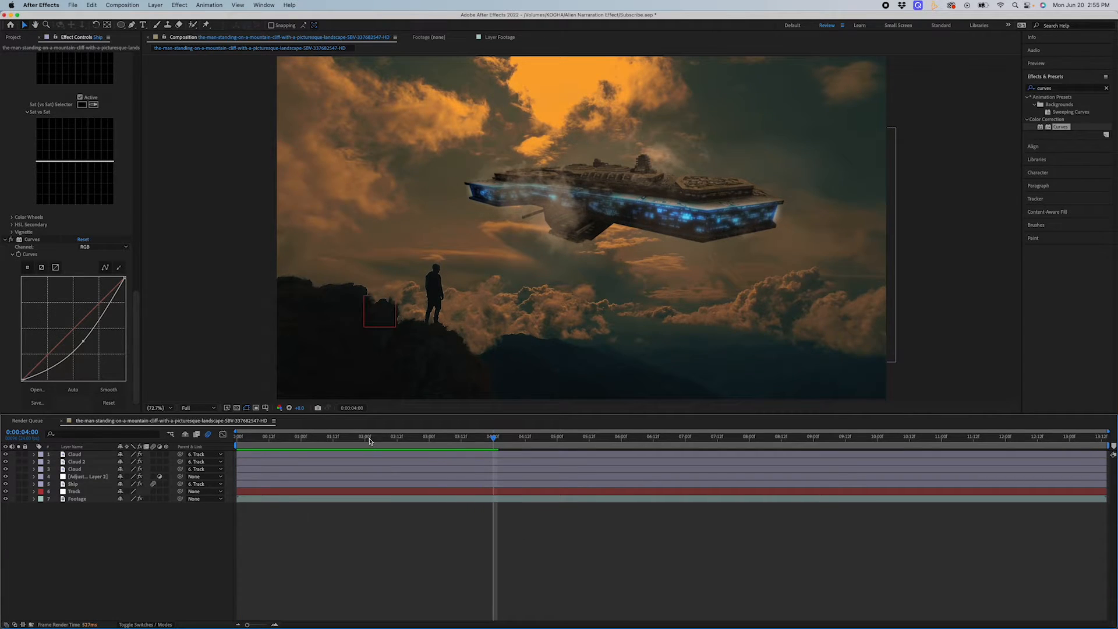
key(space)
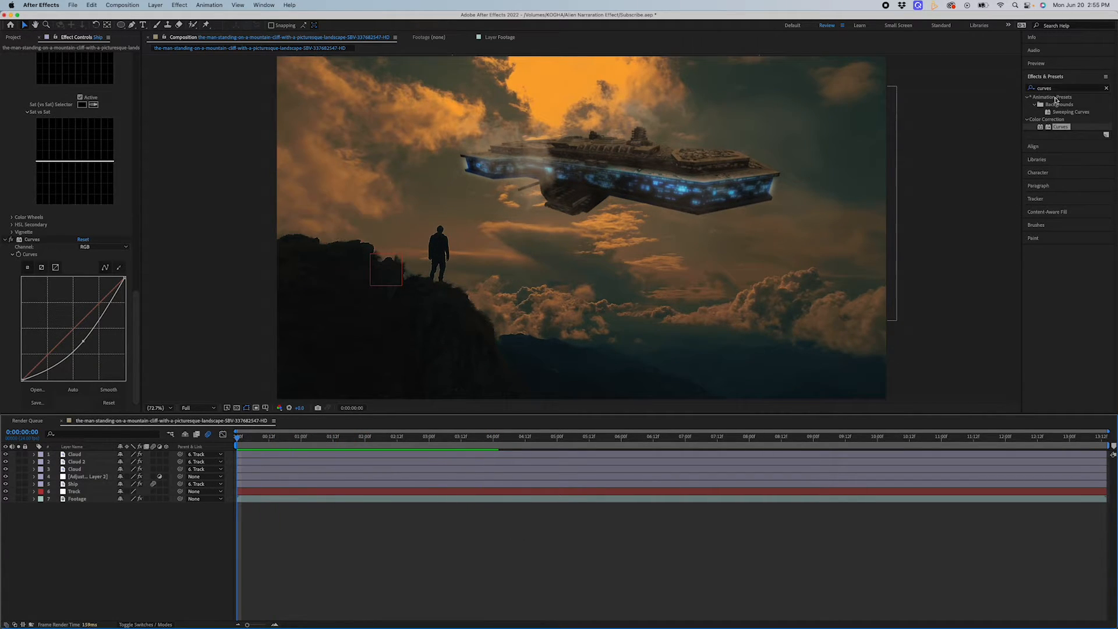
Step: Raise the black solid's Fractal Noise Brightness to 40 and place the CC Radial Fast Blur center above the ship so the beam points down
click(1109, 89)
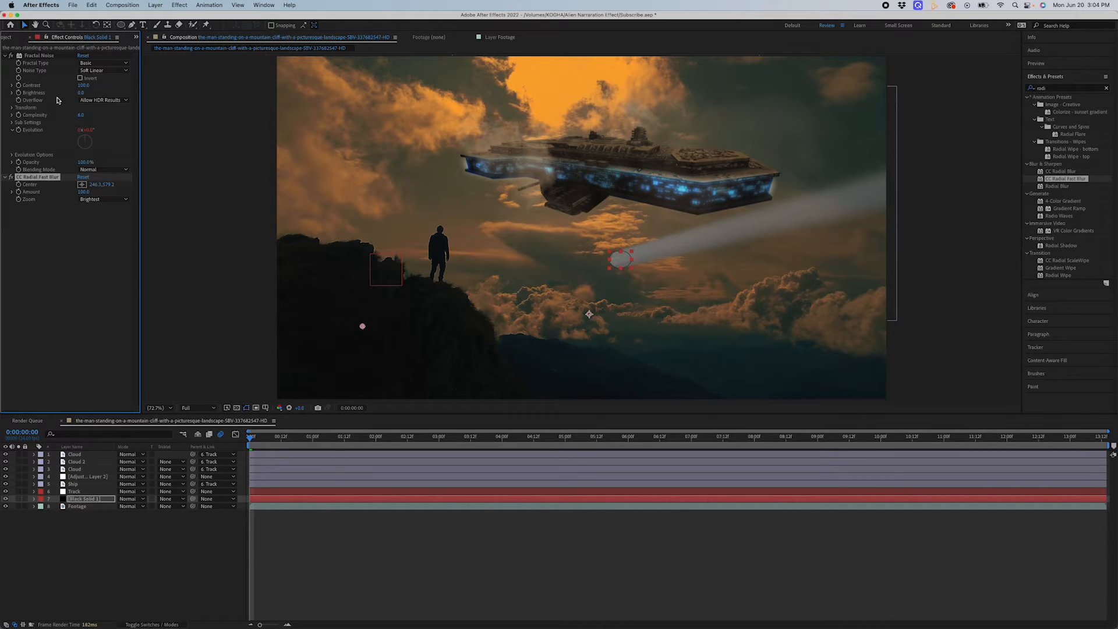
drag(81, 93, 119, 92)
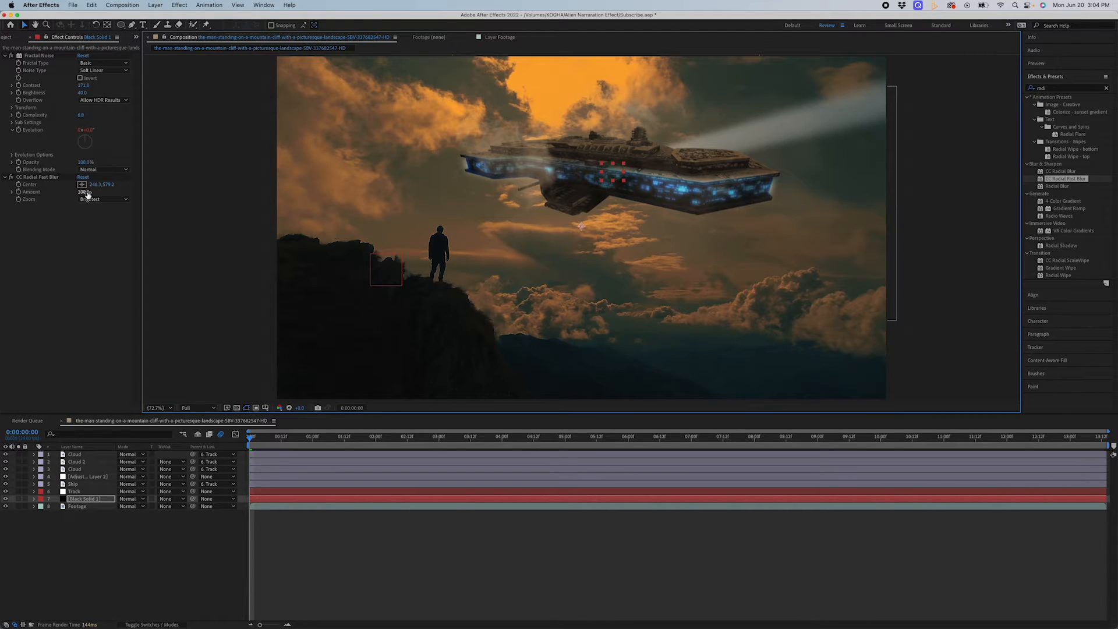
click(85, 186)
click(591, 336)
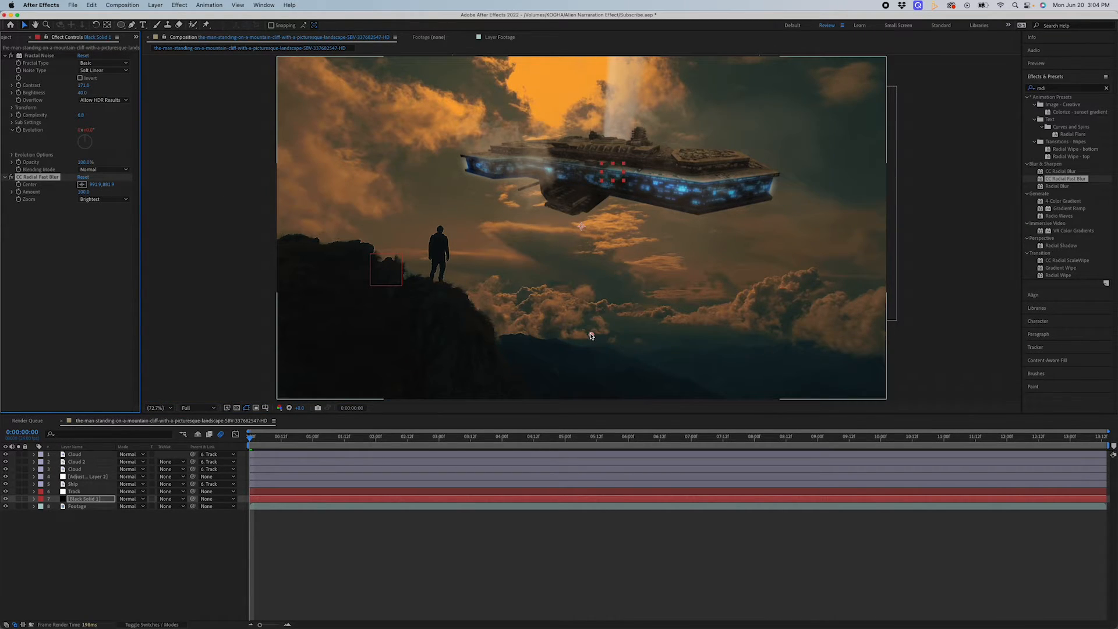
drag(591, 338, 611, 83)
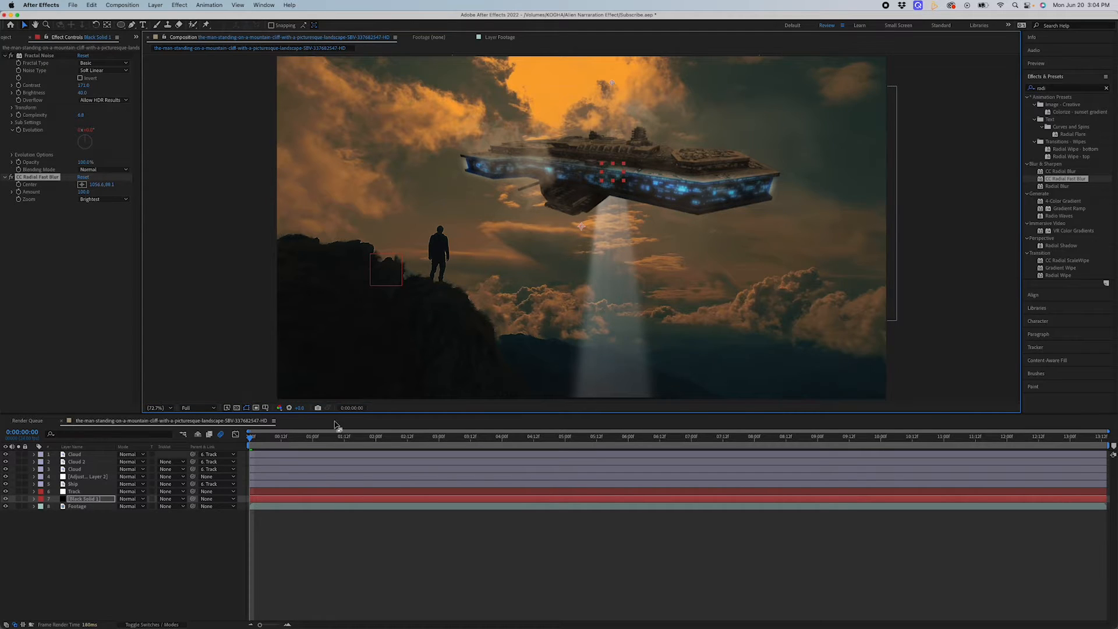
Step: Apply the Glow effect to the black solid beam and increase its Glow Radius to 184
click(1108, 88)
text(glow)
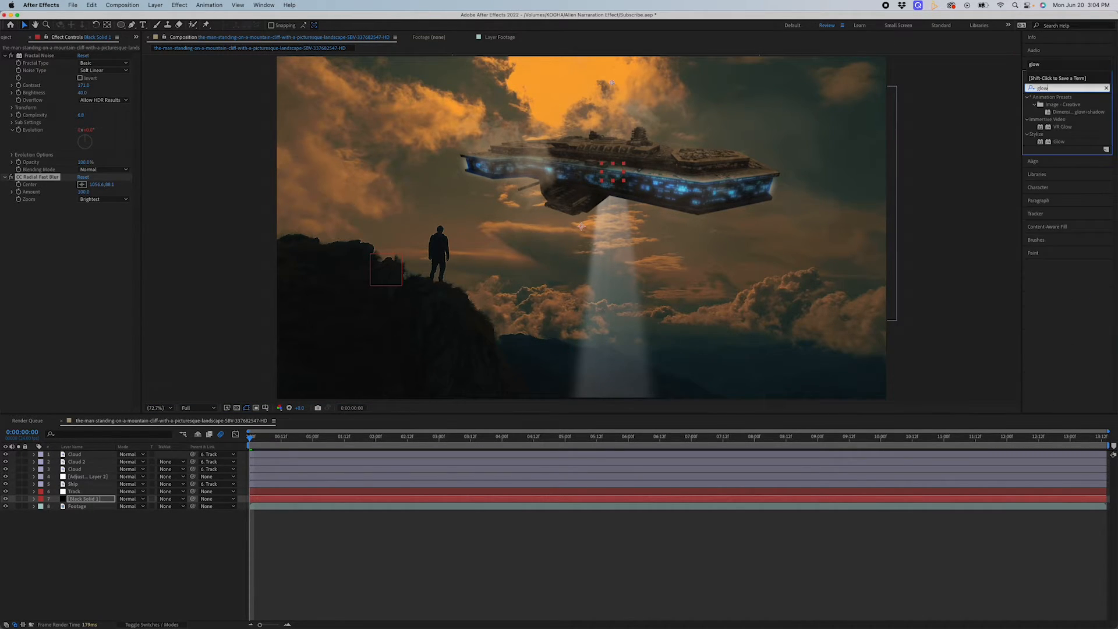
drag(1047, 148, 344, 499)
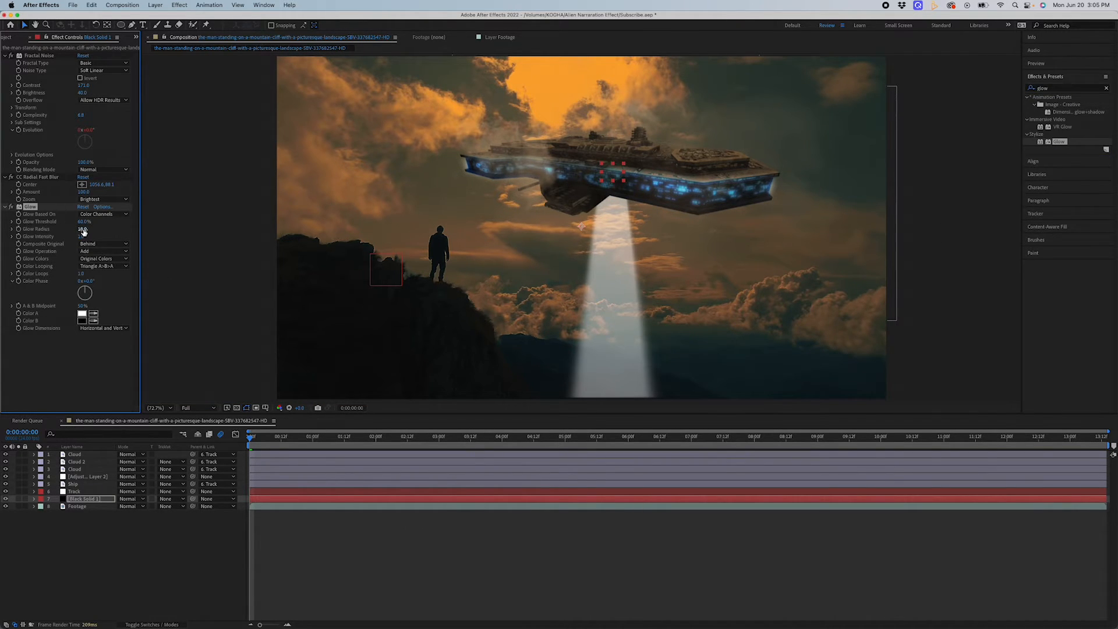
drag(98, 227, 147, 222)
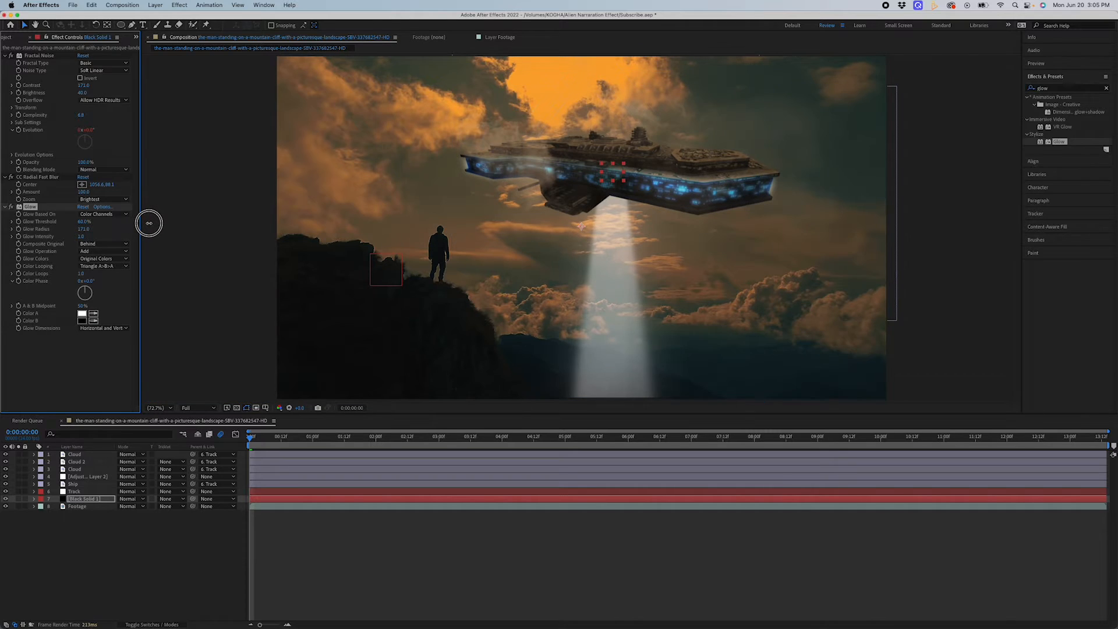
Step: Rename the black solid layer Beam and parent it to the Track layer
click(166, 504)
click(82, 500)
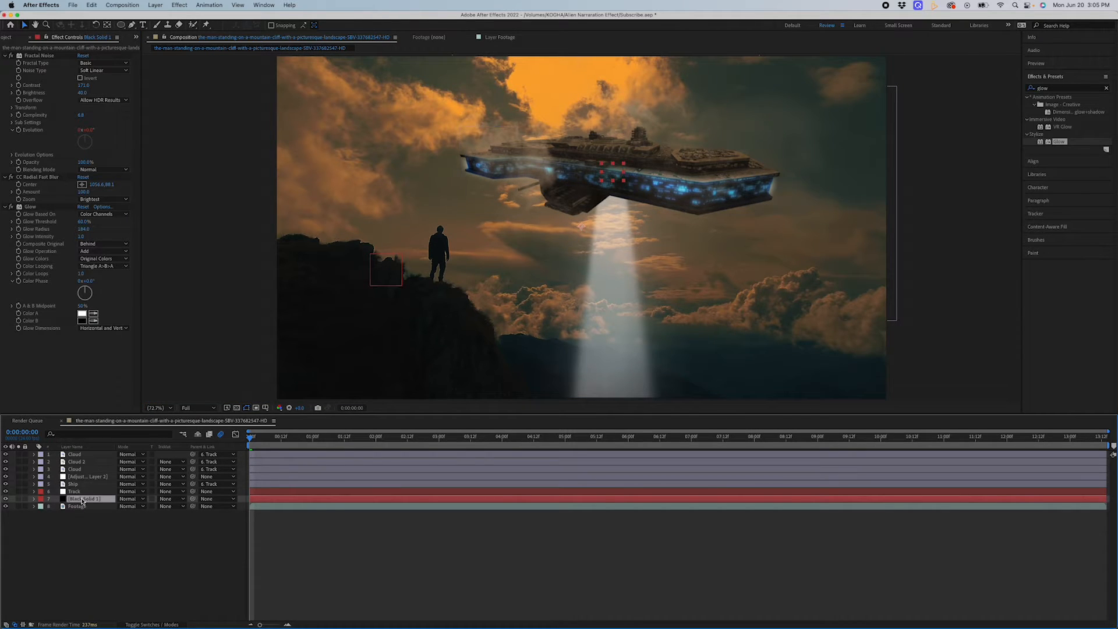
click(97, 493)
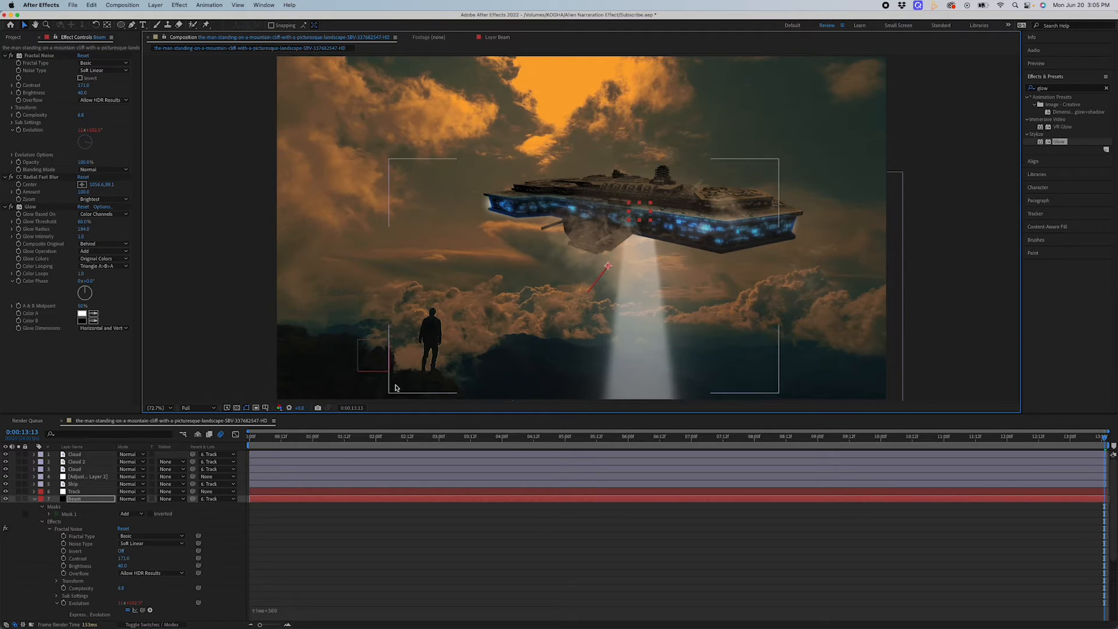
Step: Preview the beam from the first frame and reduce the Beam layer's Glow Radius
click(249, 437)
key(space)
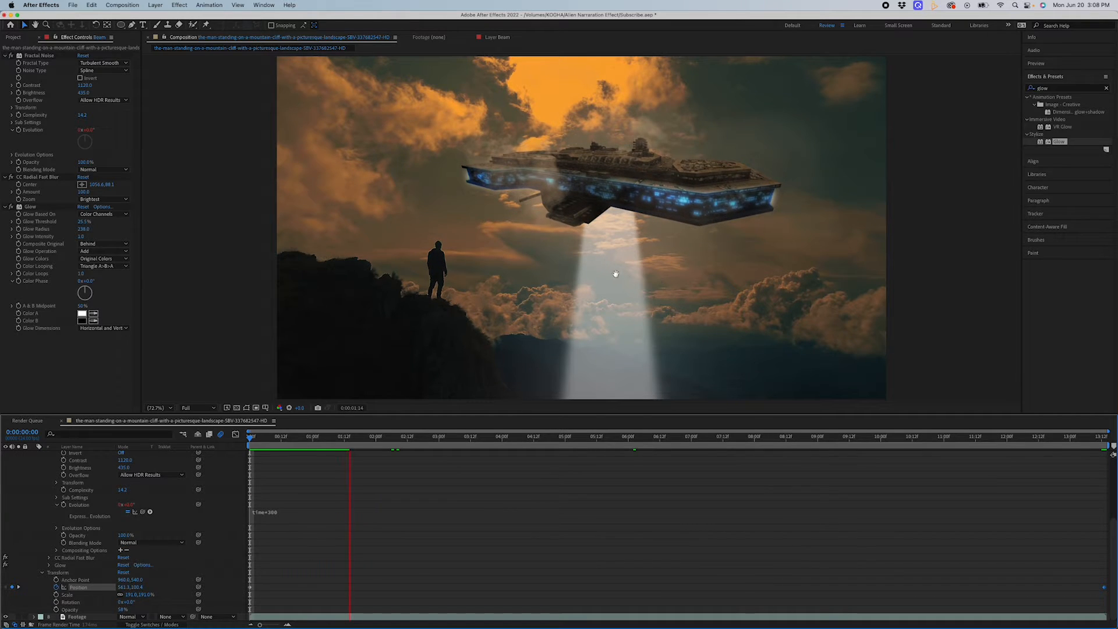
key(space)
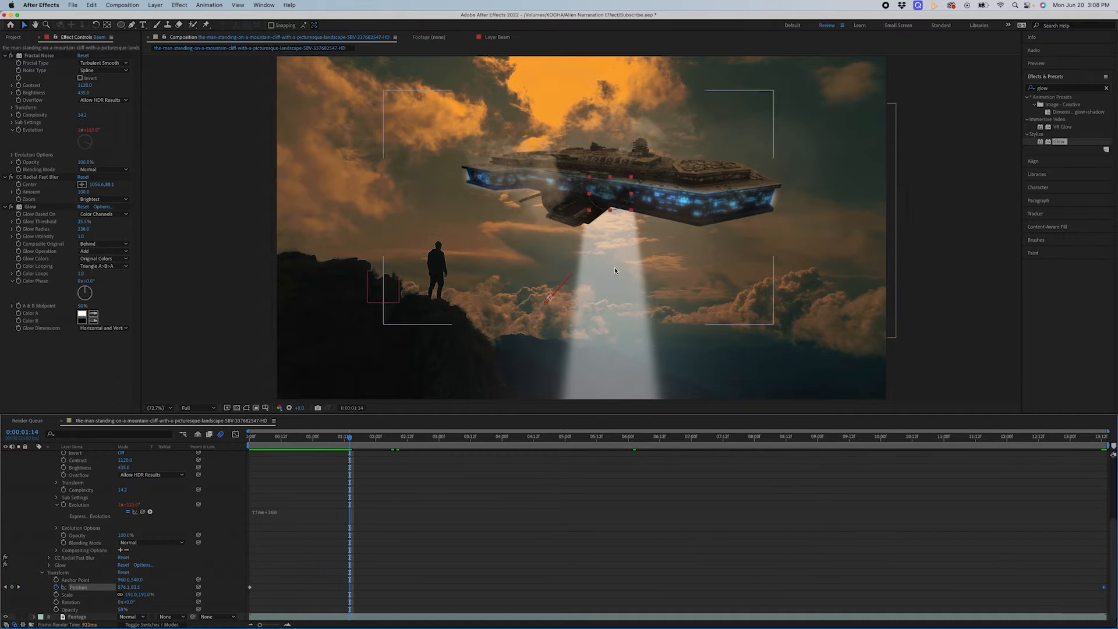
click(84, 228)
drag(62, 230, 59, 229)
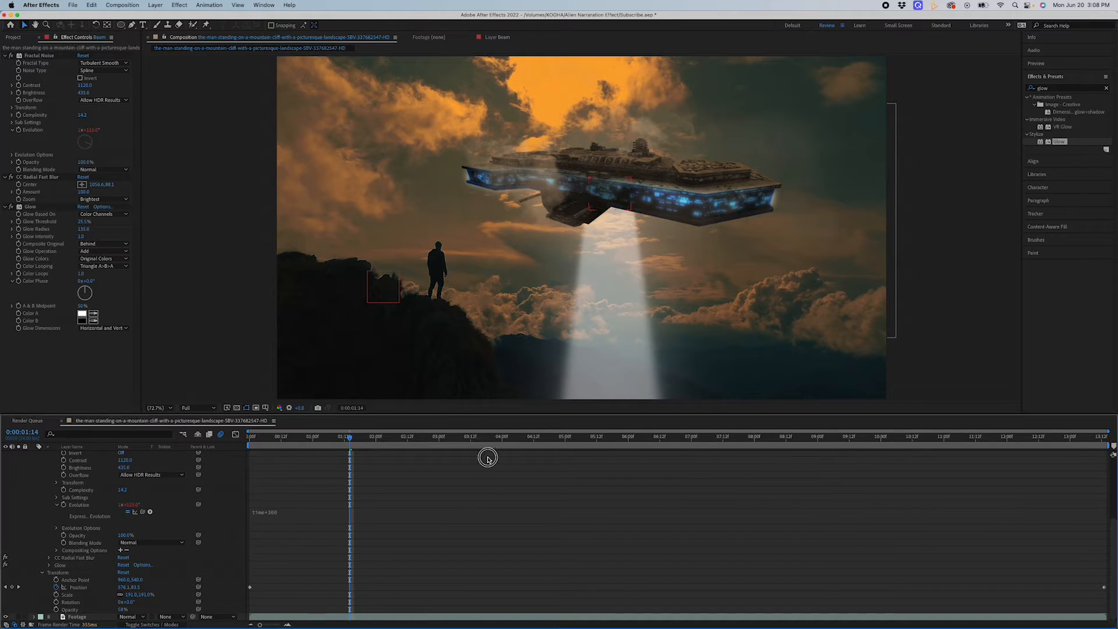
click(488, 458)
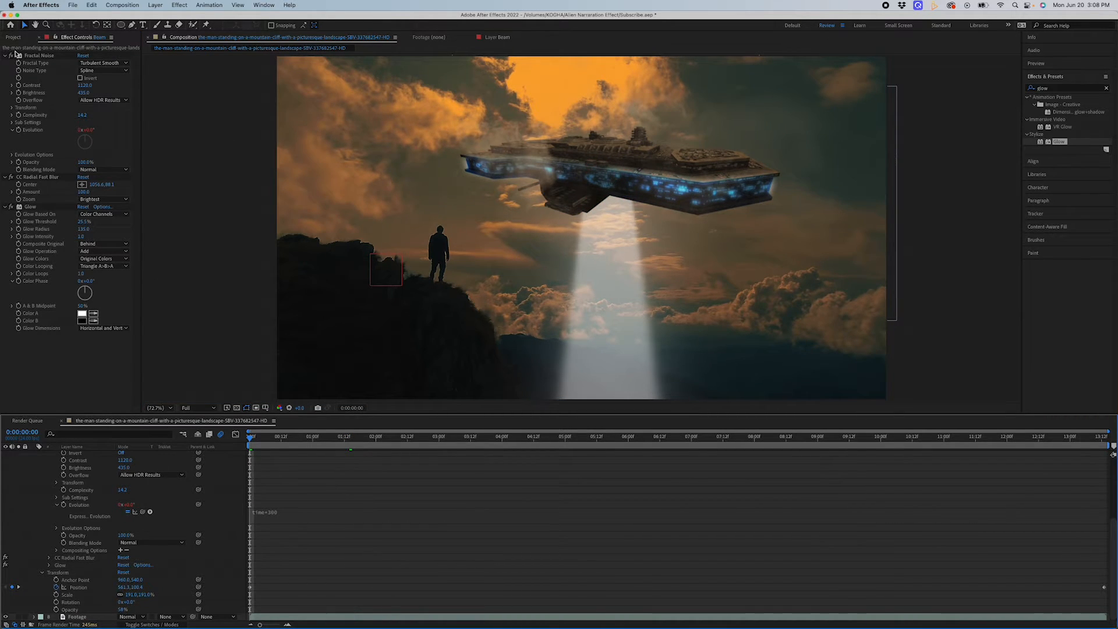
Step: Add the white car PNG as the topmost layer and scale it down to 5.5% inside the beam
click(12, 38)
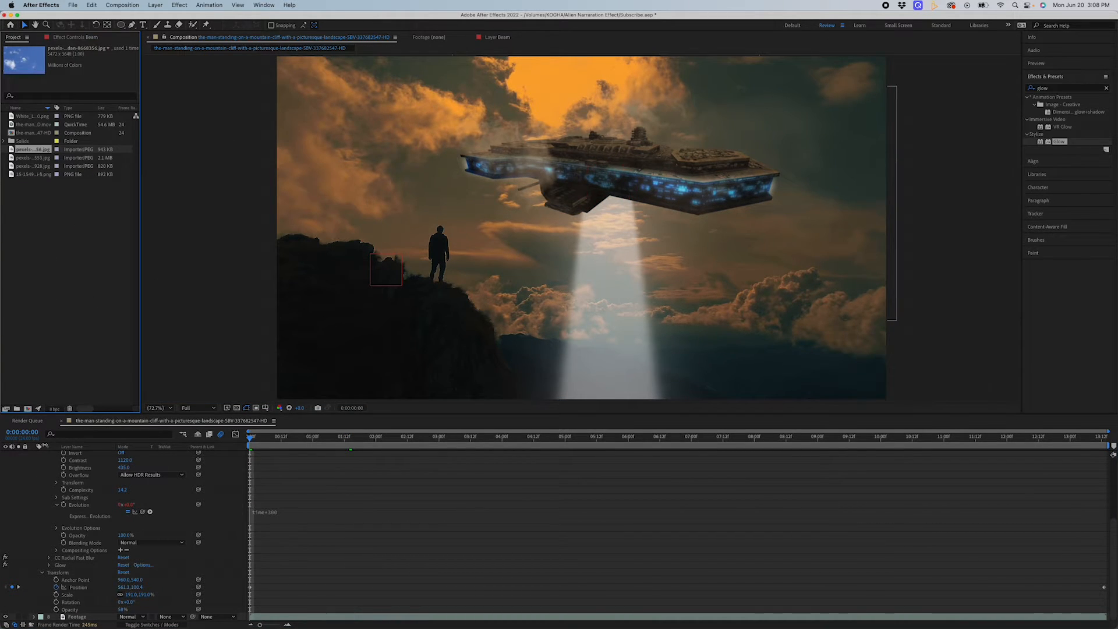
scroll(51, 499, up, 5)
click(34, 500)
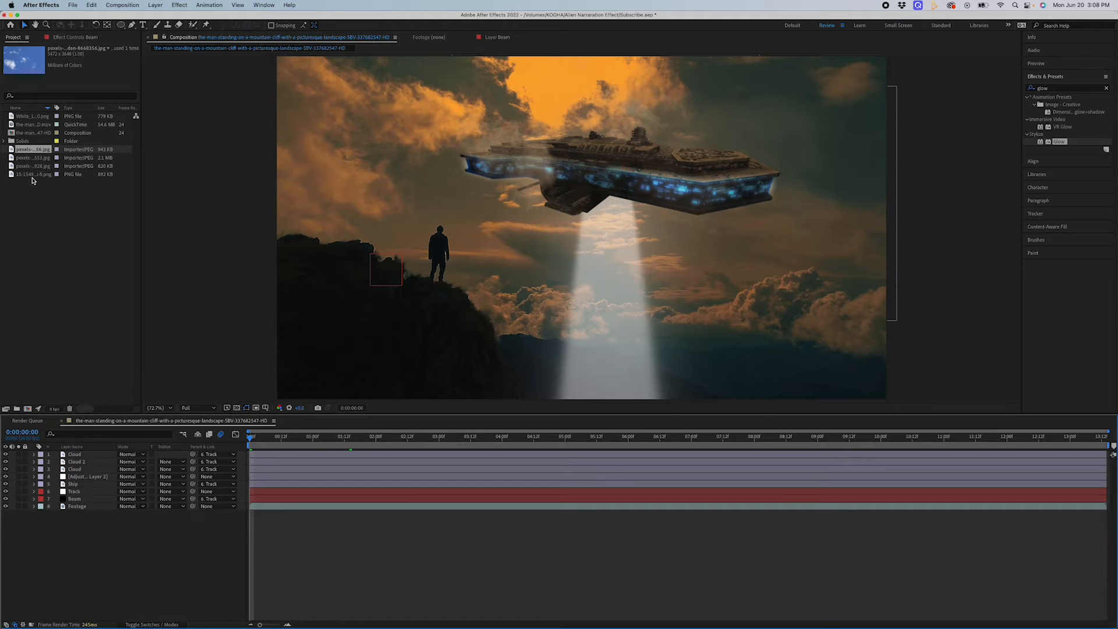
drag(29, 114, 87, 454)
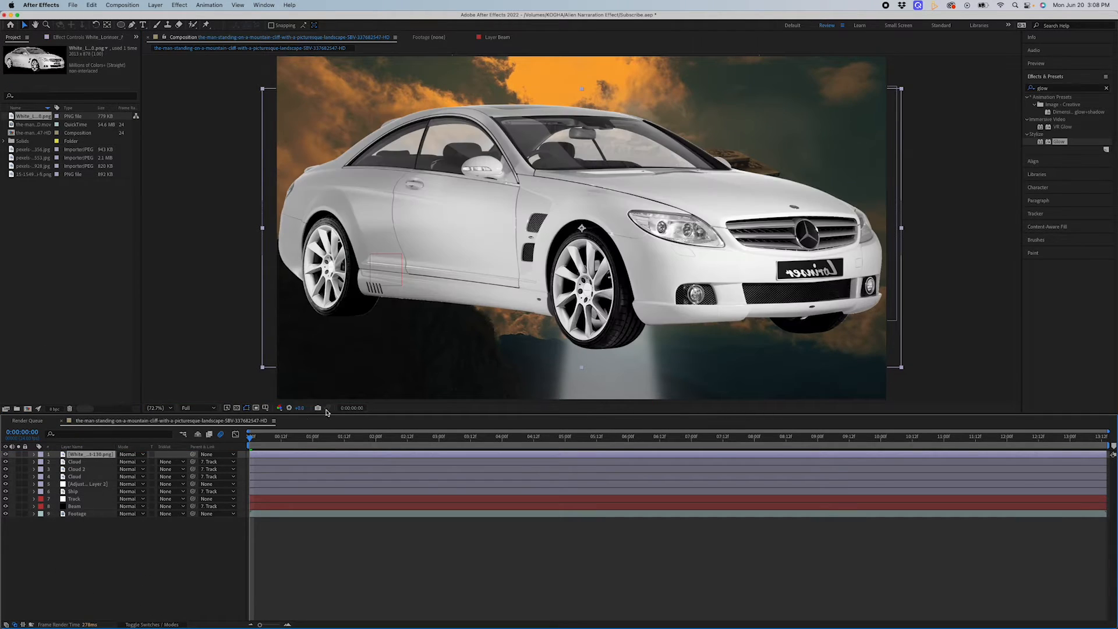
drag(902, 88, 801, 174)
key(super+z)
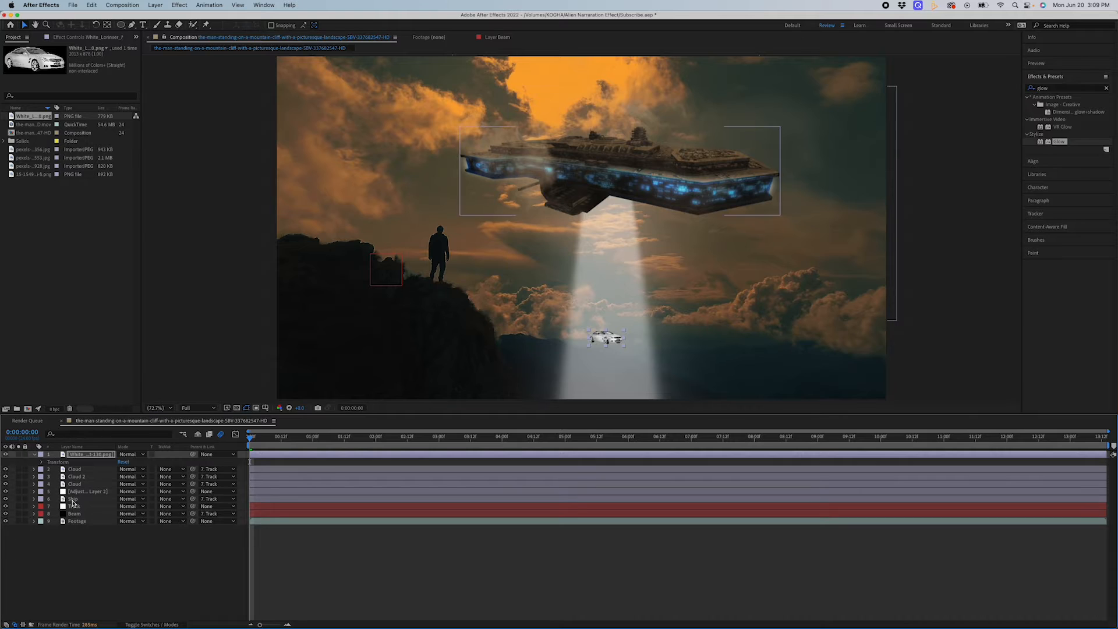
Step: Lower the car layer's Opacity to 39% and apply Curves with a steep, high-contrast RGB curve
click(34, 455)
drag(117, 499, 91, 499)
click(1106, 88)
text(curves)
drag(1060, 126, 257, 454)
drag(73, 144, 56, 175)
click(457, 463)
click(567, 484)
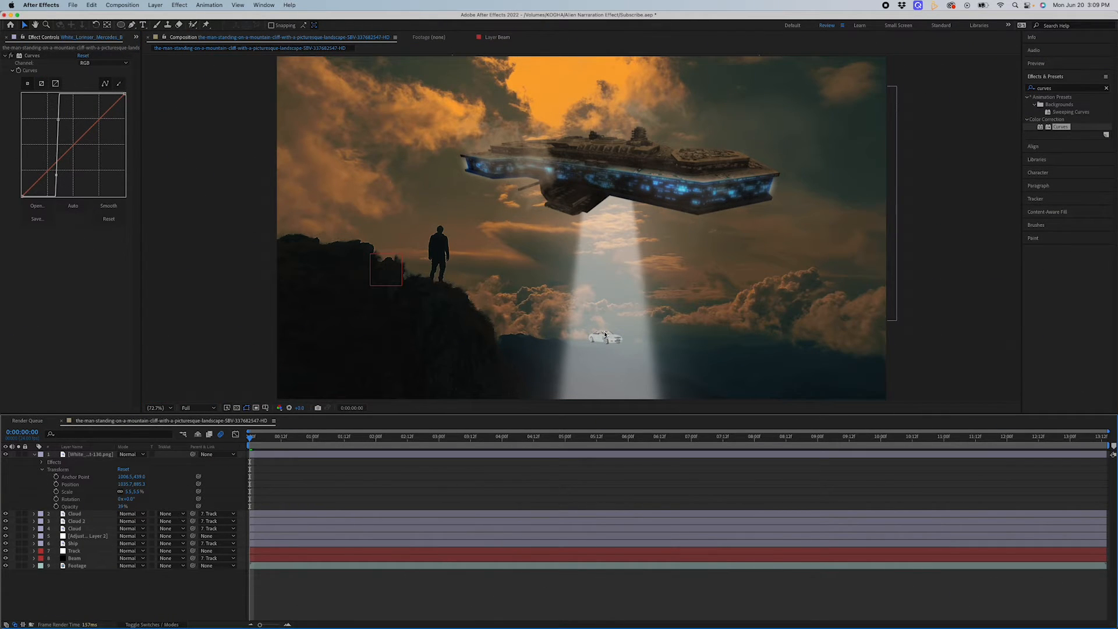
Step: Move the car to the beam's lower end, rotate it to -14°, and keyframe its Position and Rotation at the first frame
click(93, 454)
drag(616, 341, 628, 380)
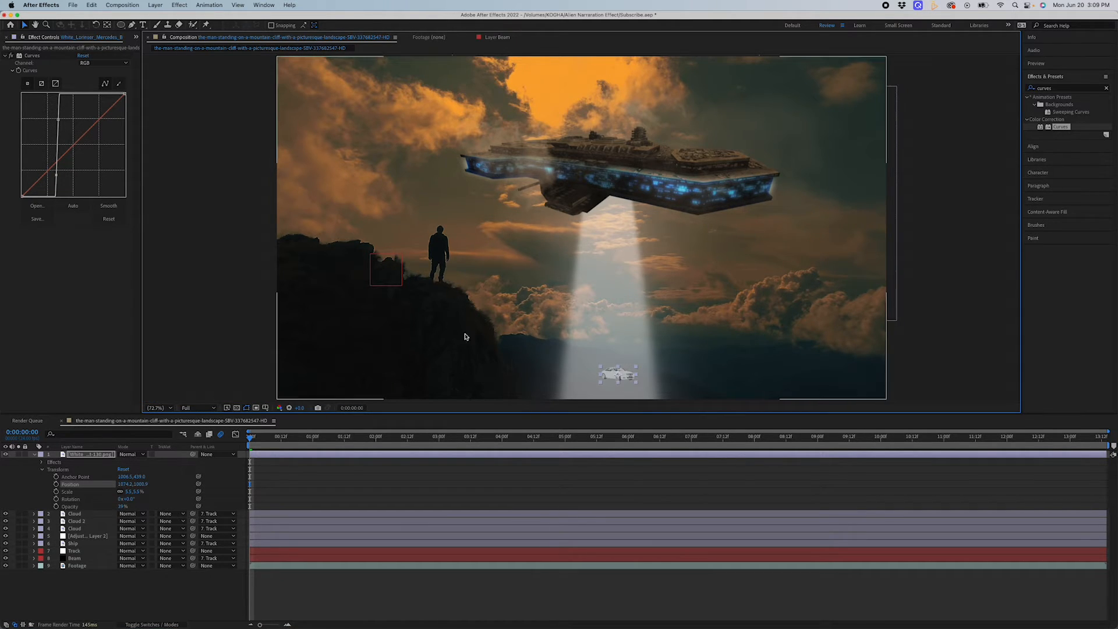
click(128, 499)
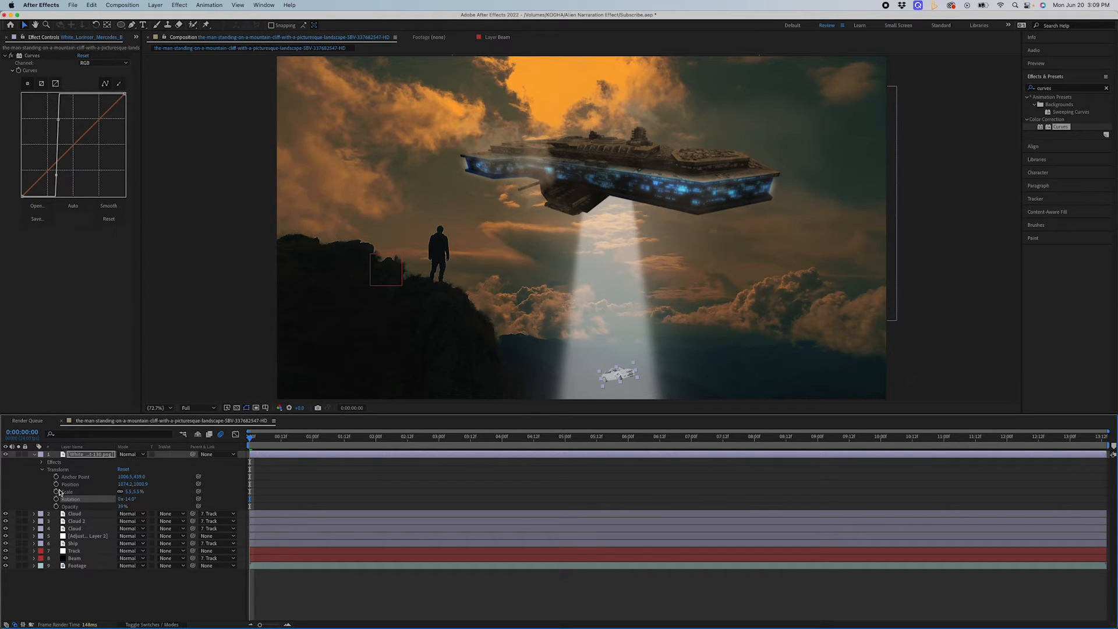
click(56, 484)
click(56, 500)
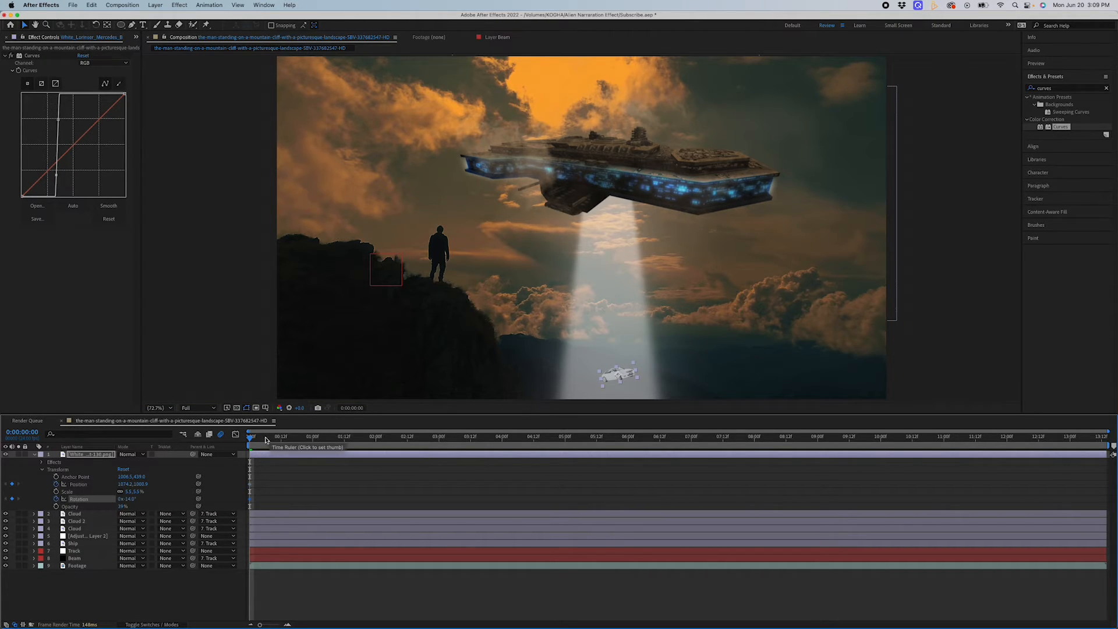
Step: Move the car slightly up the beam and rotate it to 17° at the last frame, and preview the animation
drag(265, 440, 1107, 437)
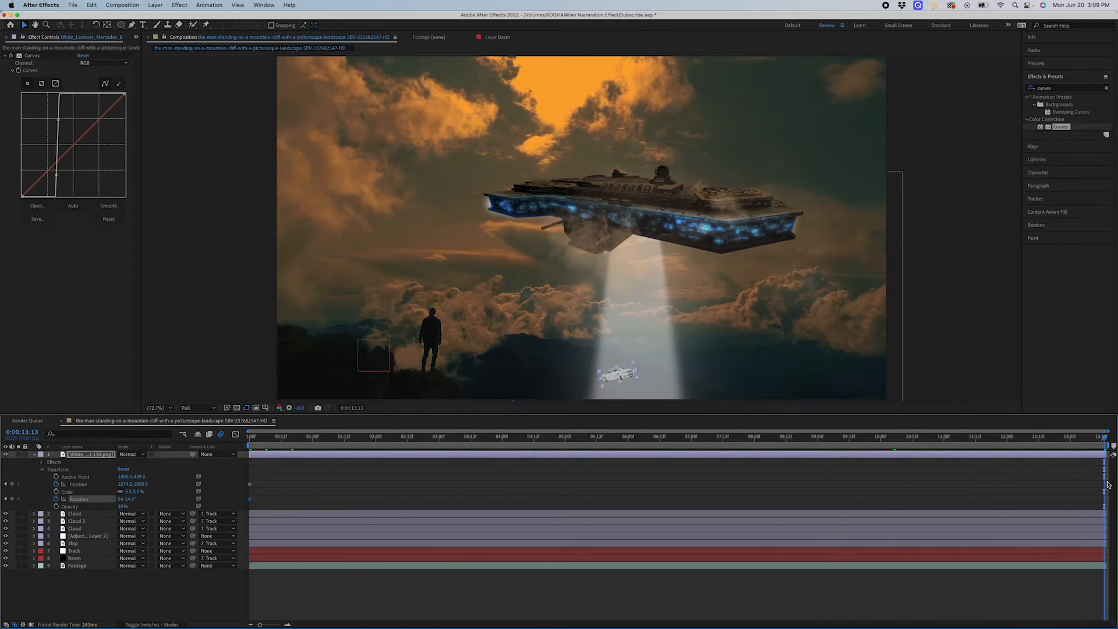
drag(625, 377, 634, 356)
click(135, 498)
drag(144, 499, 148, 499)
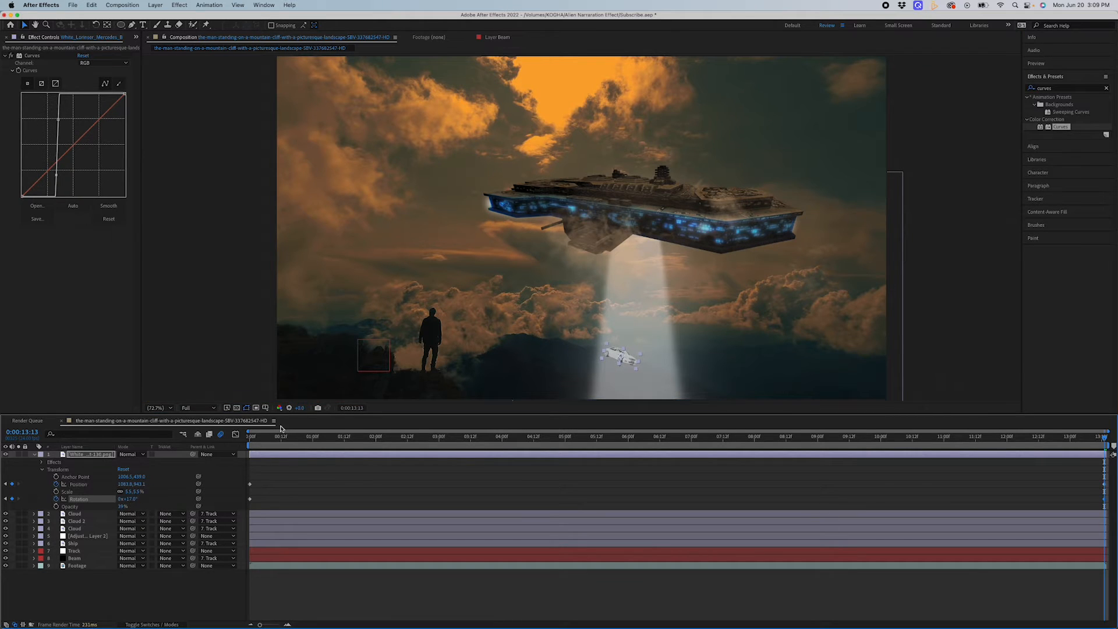
key(space)
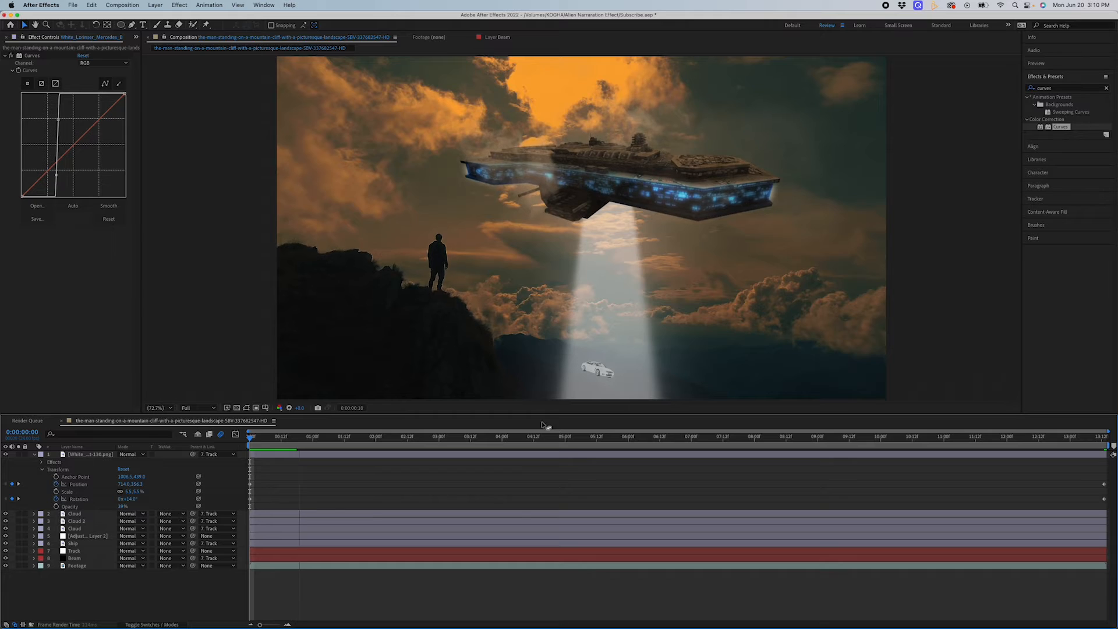
Step: Add the white SUV PNG as the topmost layer, parent it to Track, scale it down to 11.1%, and place it in the beam above the first car
click(34, 454)
click(135, 37)
click(148, 47)
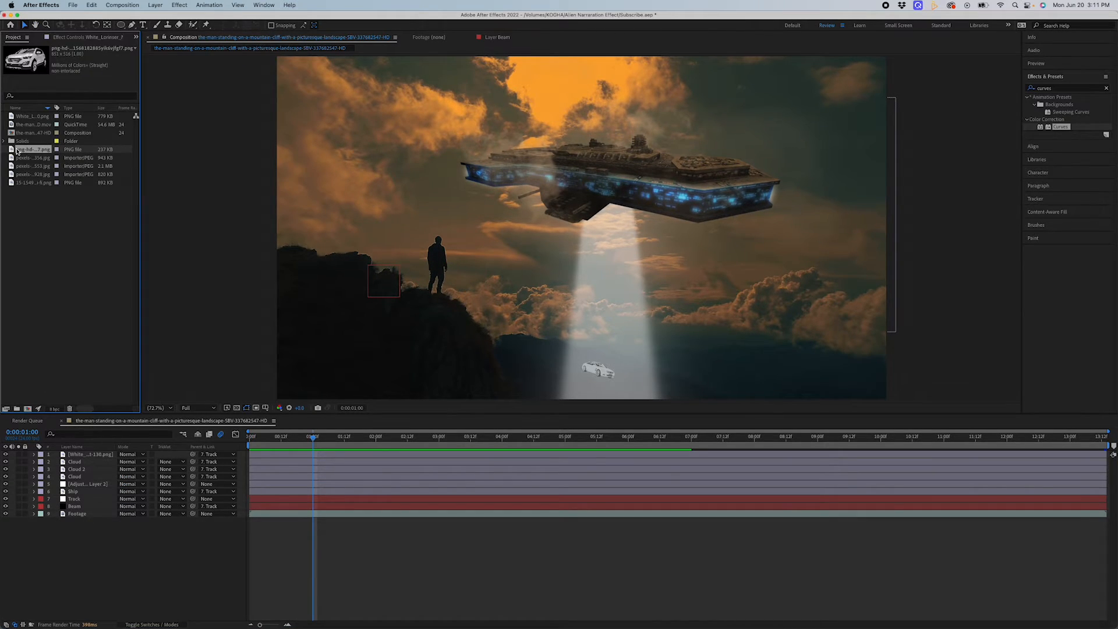
drag(74, 421, 78, 453)
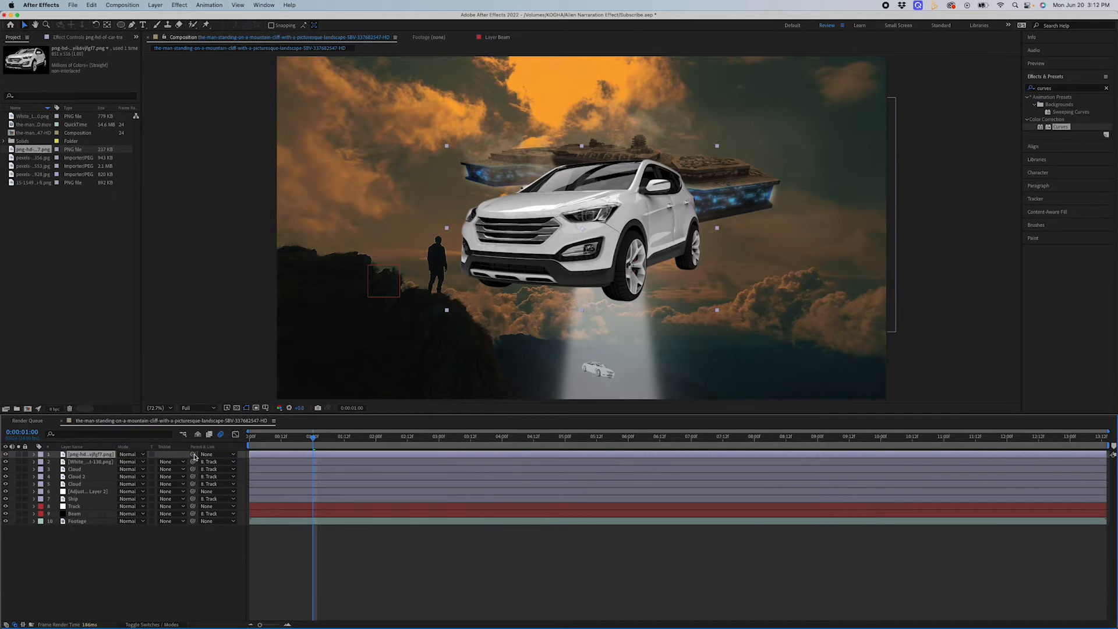
drag(192, 454, 110, 507)
drag(368, 264, 552, 280)
drag(685, 198, 579, 264)
drag(556, 278, 610, 296)
Step: Lower the SUV layer's Opacity to 56% and apply Curves with a gentle S-shaped RGB curve
click(34, 454)
drag(126, 499, 117, 499)
double_click(1060, 126)
drag(73, 144, 55, 163)
click(108, 455)
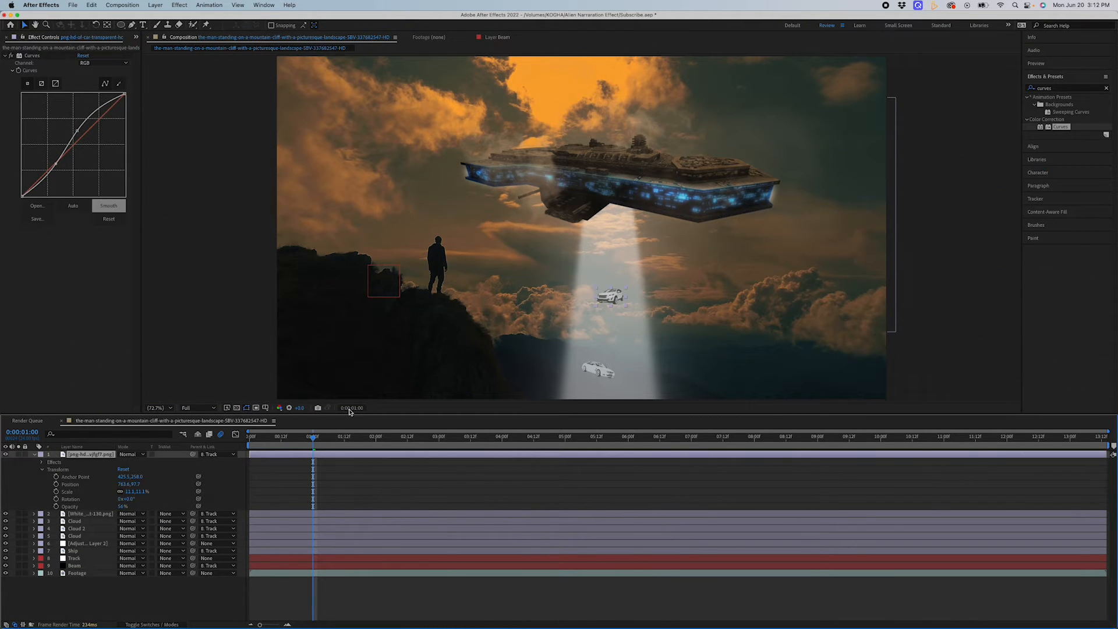
Step: Nudge the SUV down the beam, keyframe its Position and a -16° Rotation at the first frame, and preview the animation
drag(615, 306, 626, 309)
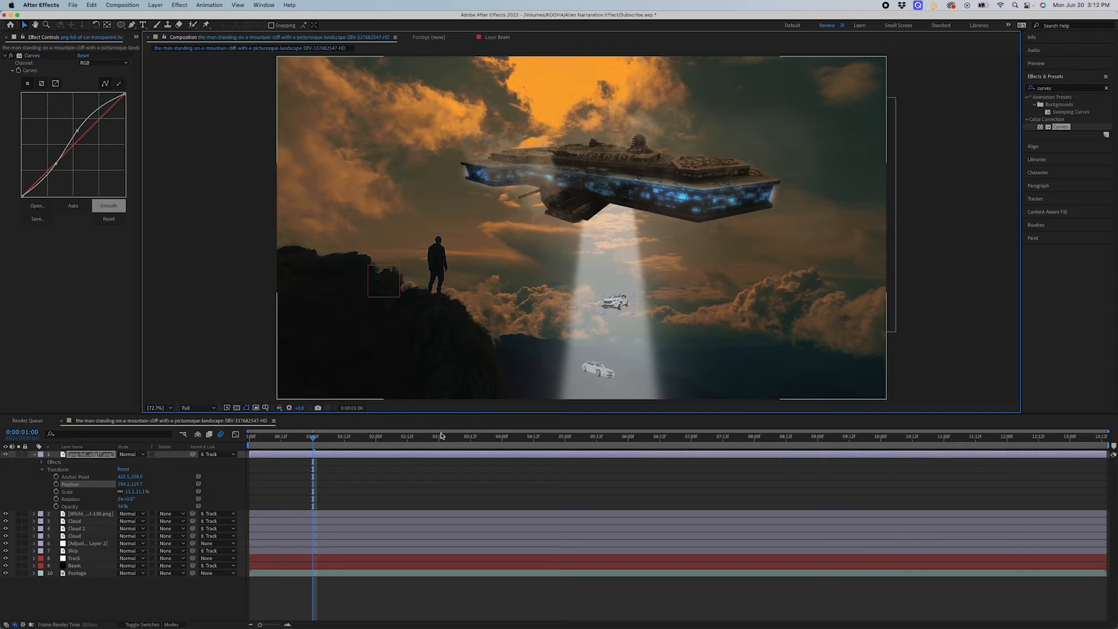
drag(221, 434, 209, 438)
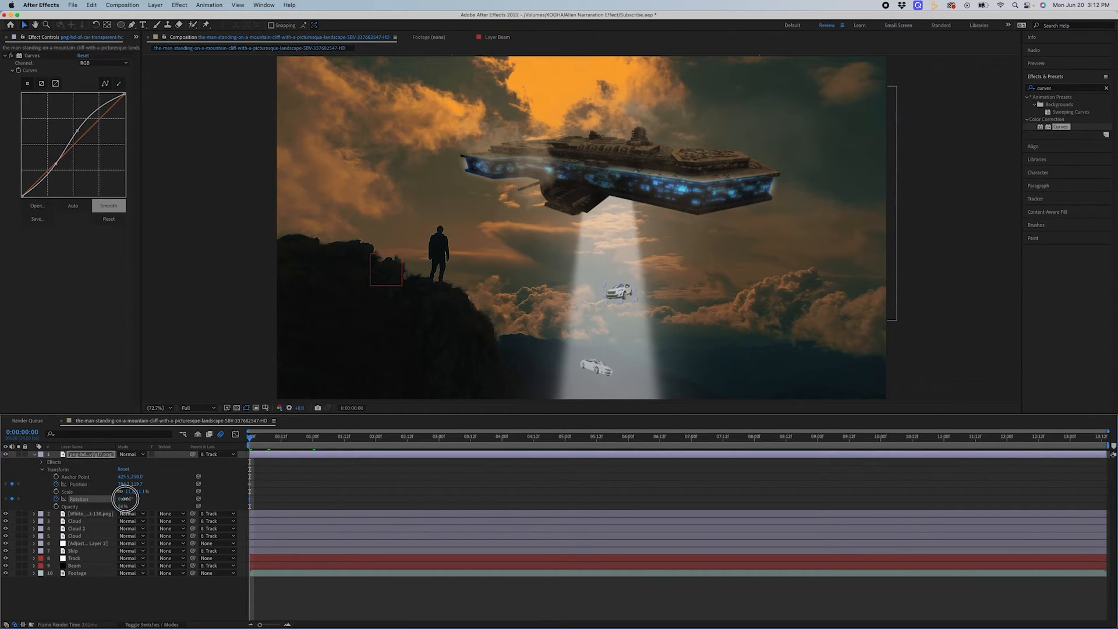
key(space)
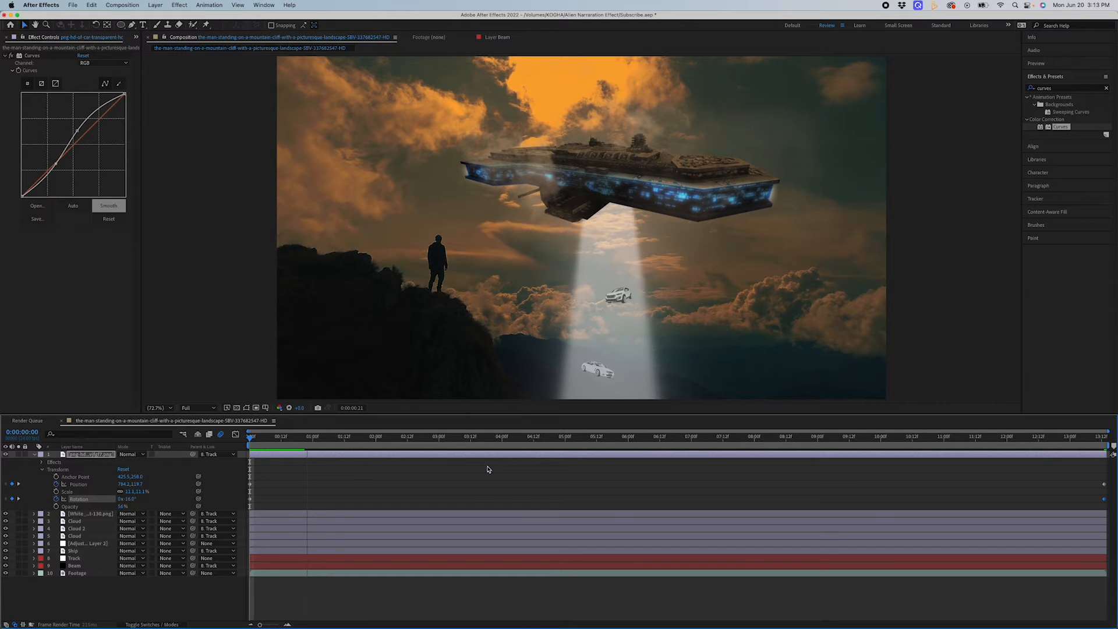
key(space)
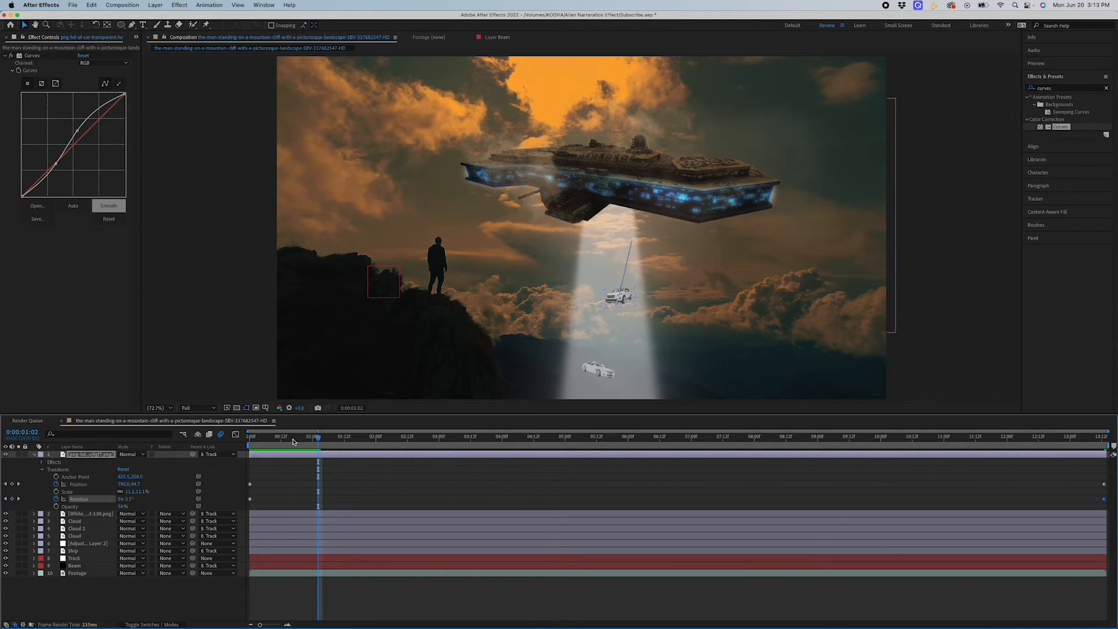
key(space)
key(space)
Step: Reduce the SUV's Rotation at the last frame and preview the animation
click(1102, 436)
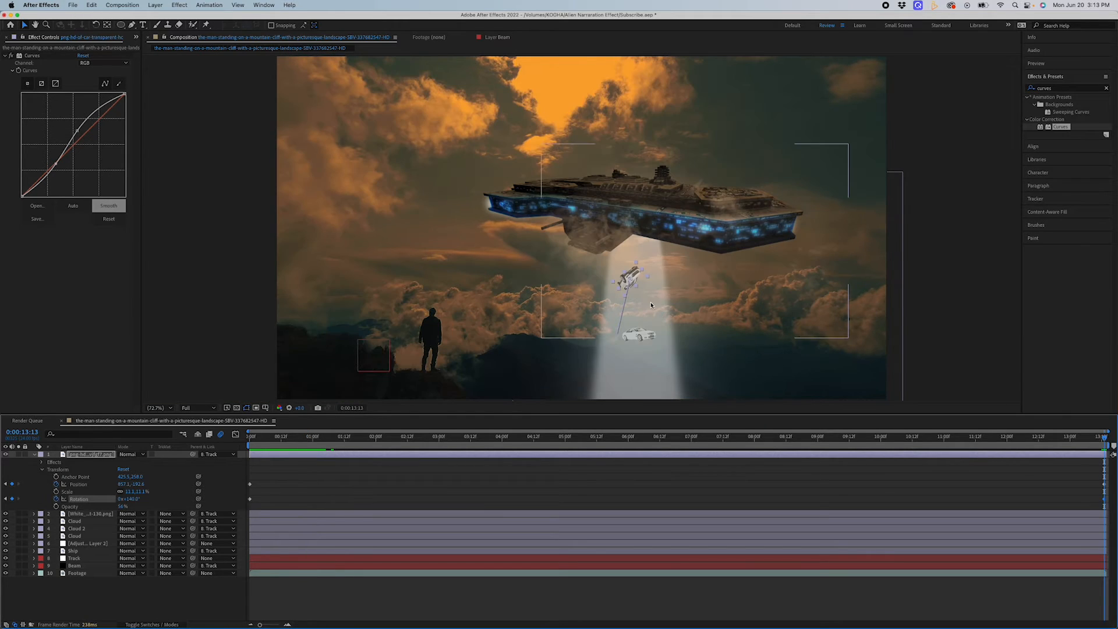
drag(138, 497, 84, 509)
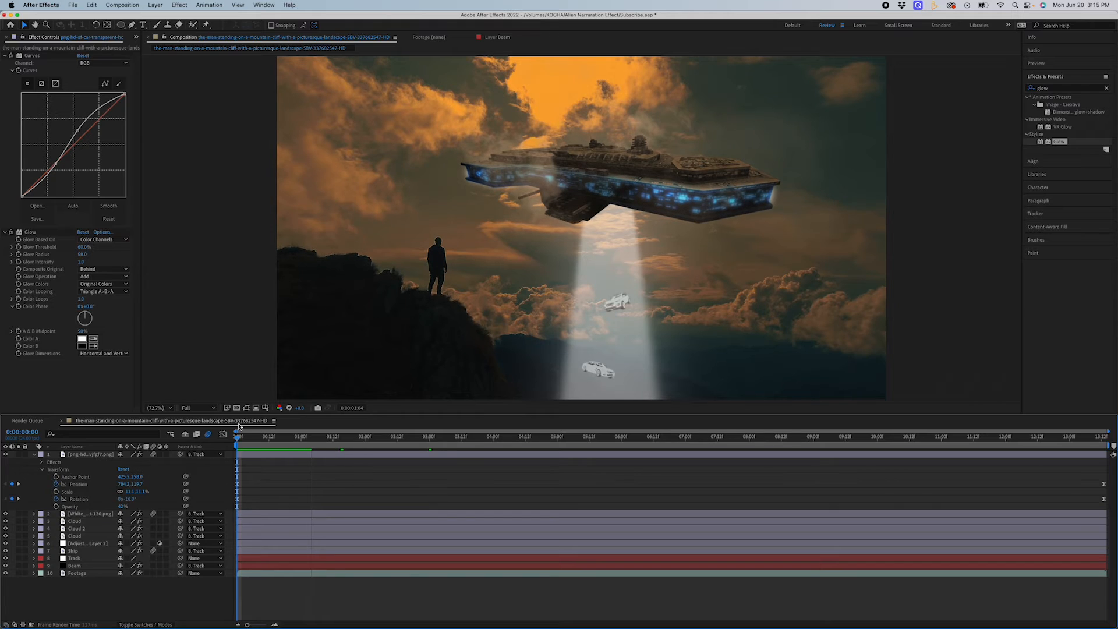
key(space)
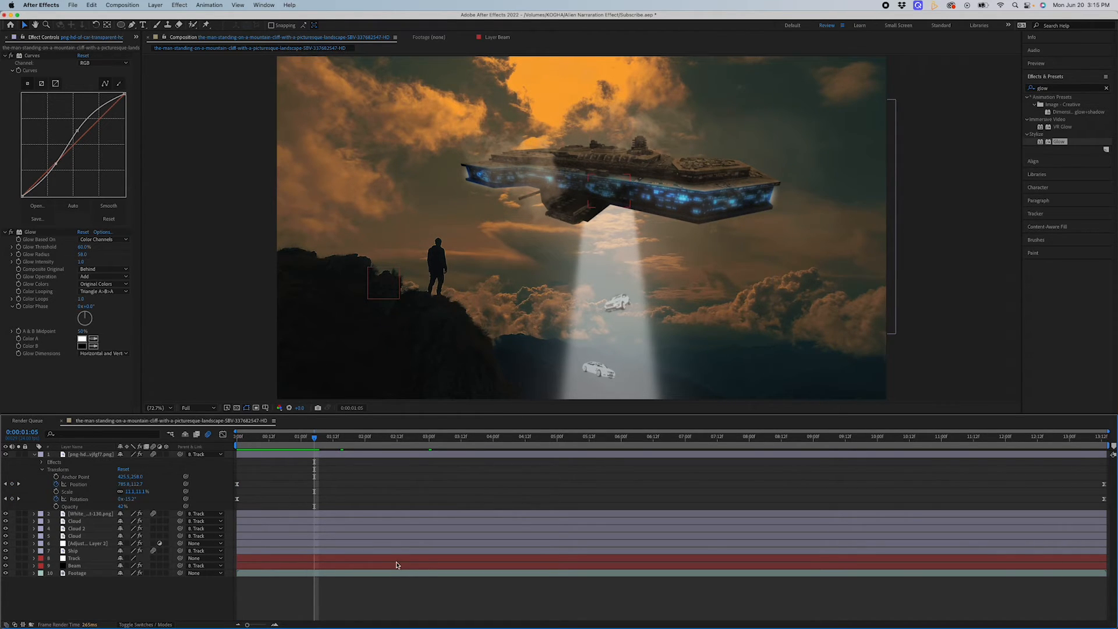
Step: Create a royal blue solid as the topmost layer and limit it with an elliptical mask over the man and the cliff
click(331, 573)
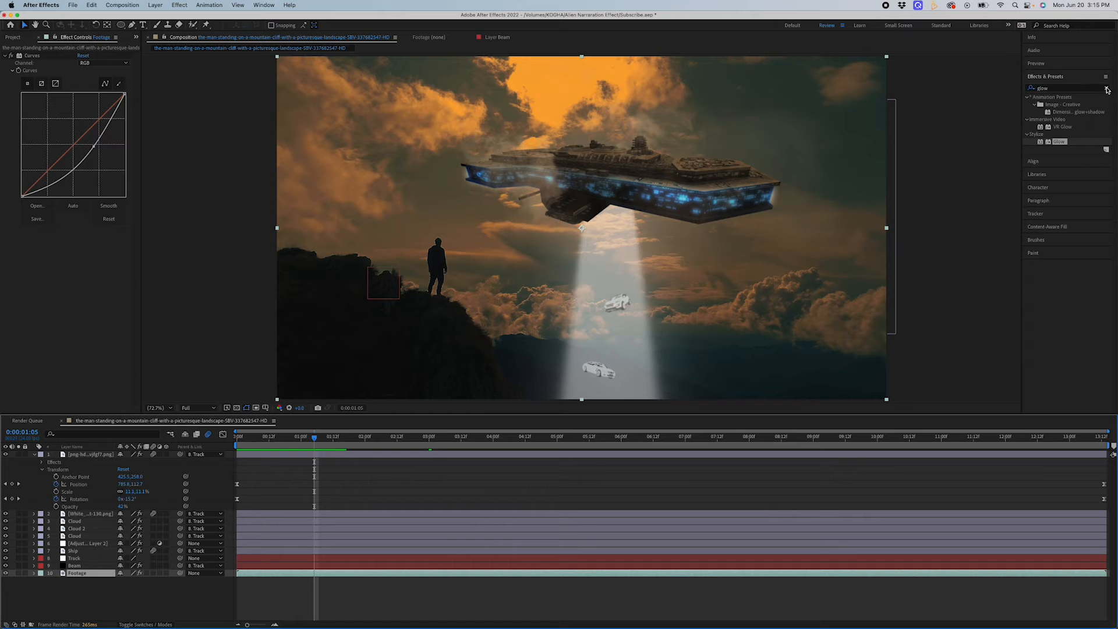
right_click(158, 588)
mouse_move(204, 514)
click(293, 541)
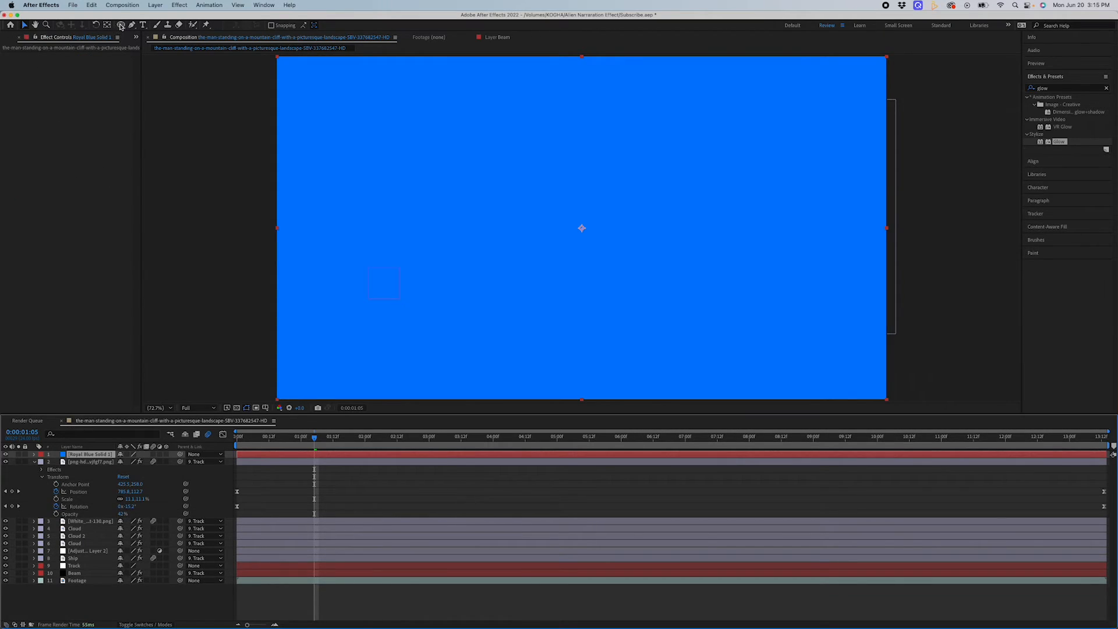
click(120, 25)
drag(344, 250, 545, 398)
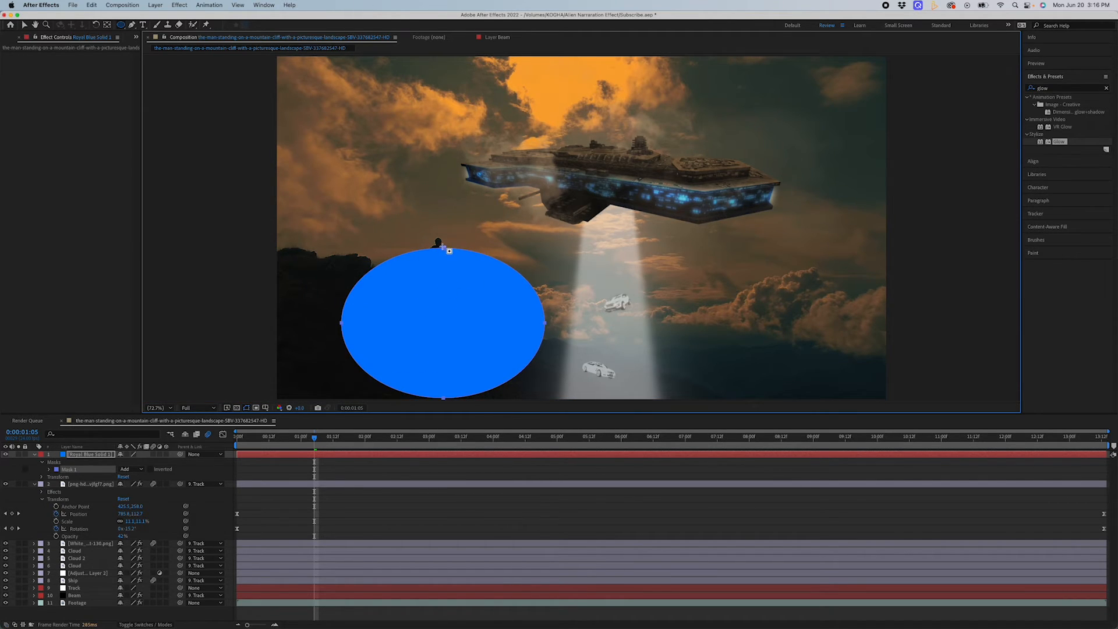
click(131, 25)
drag(444, 248, 433, 239)
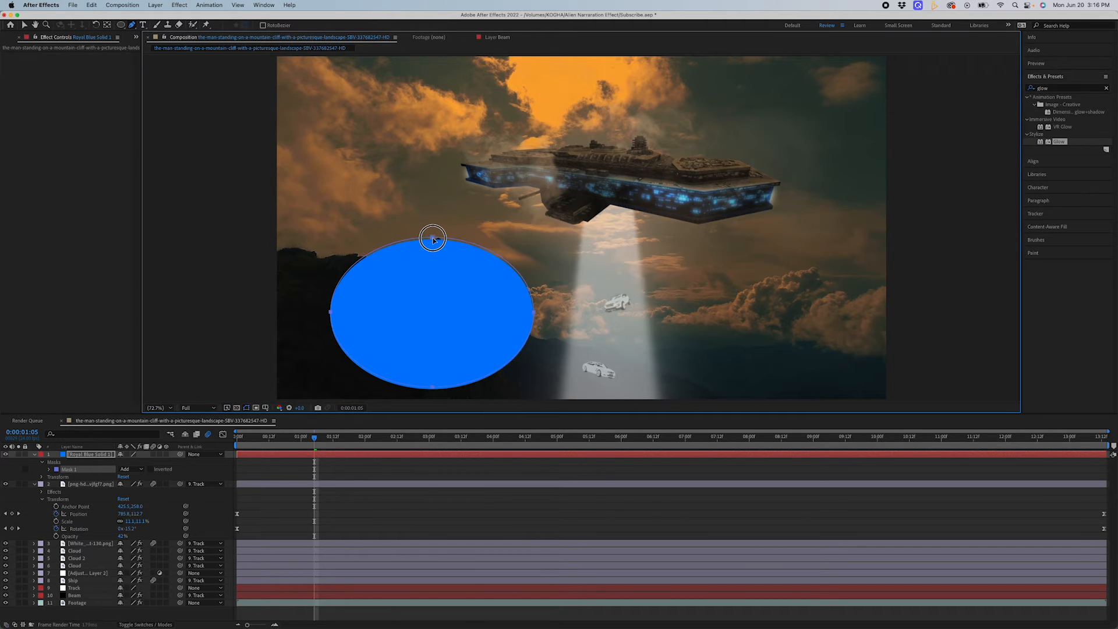
Step: Lower the blue solid's Opacity to 14% and set its Mask Feather to 314 pixels
click(41, 479)
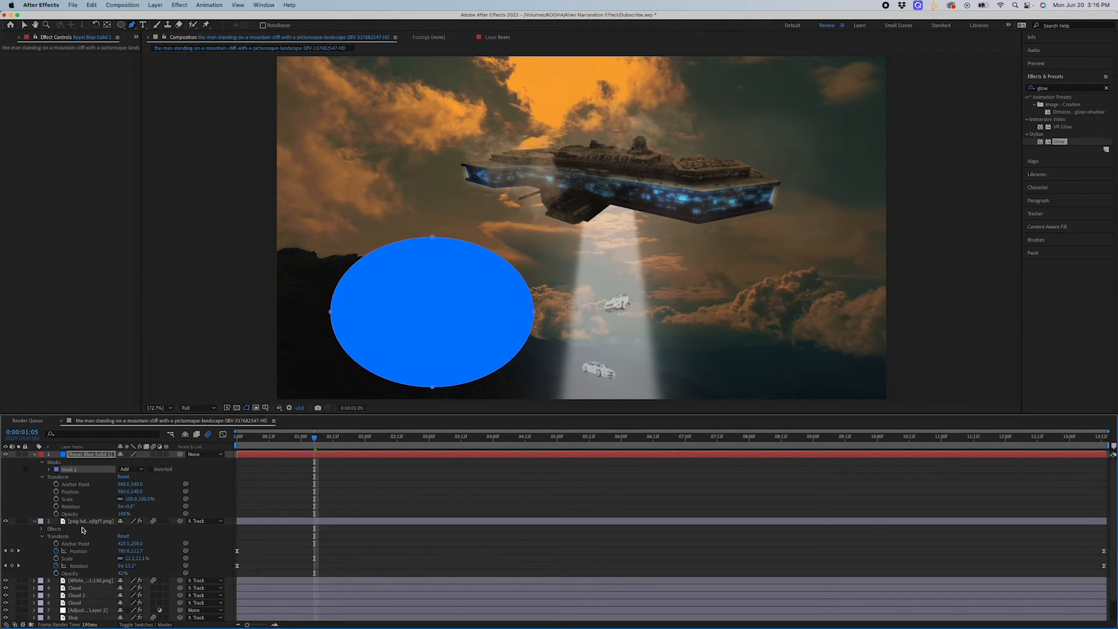
drag(124, 515, 95, 514)
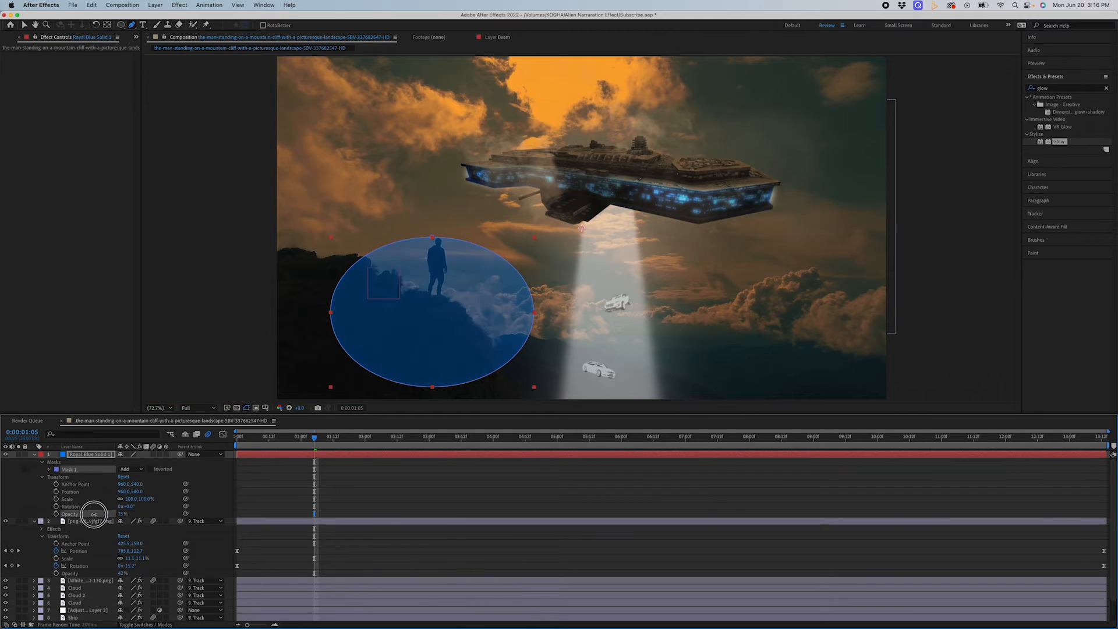
click(387, 516)
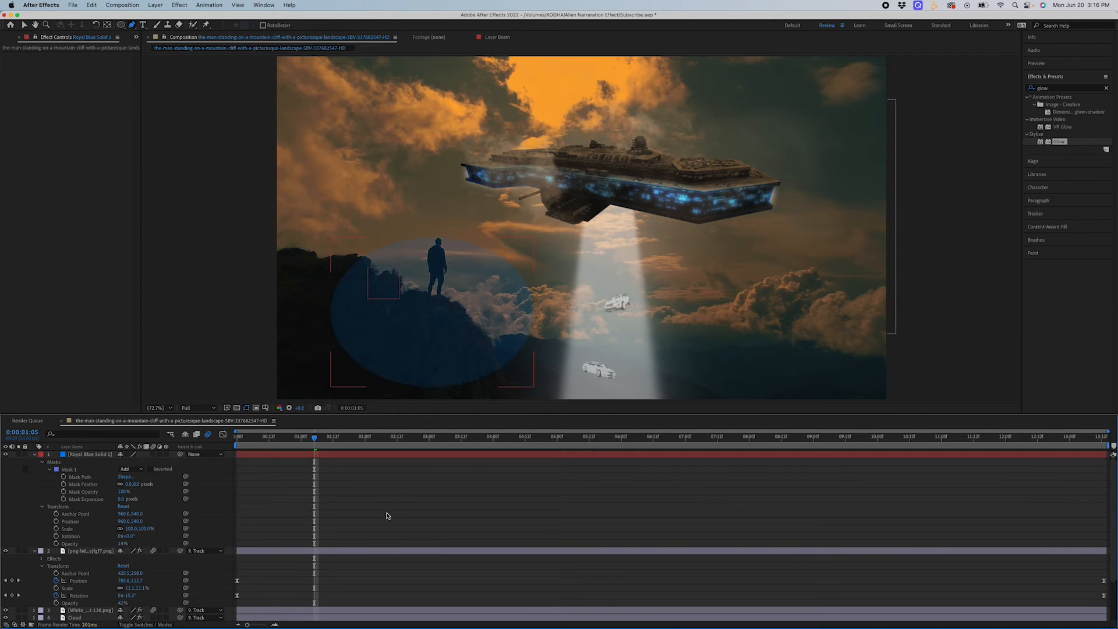
click(407, 454)
drag(136, 484, 264, 471)
click(282, 483)
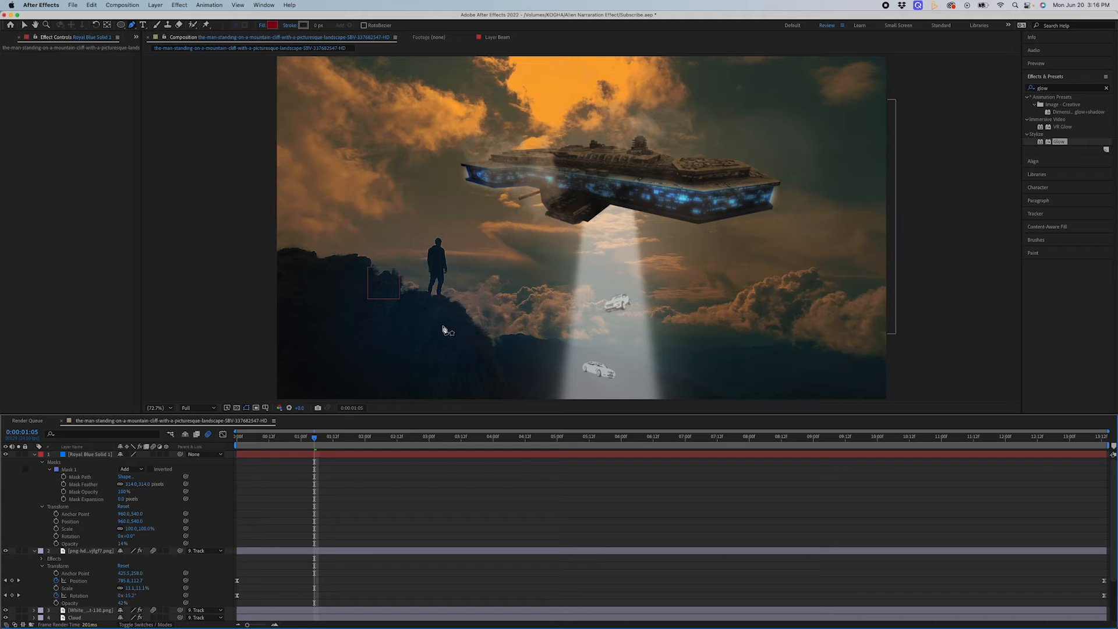
Step: Move the blue solid down and left onto the cliff and parent it to the Track layer
click(25, 25)
drag(477, 305, 437, 320)
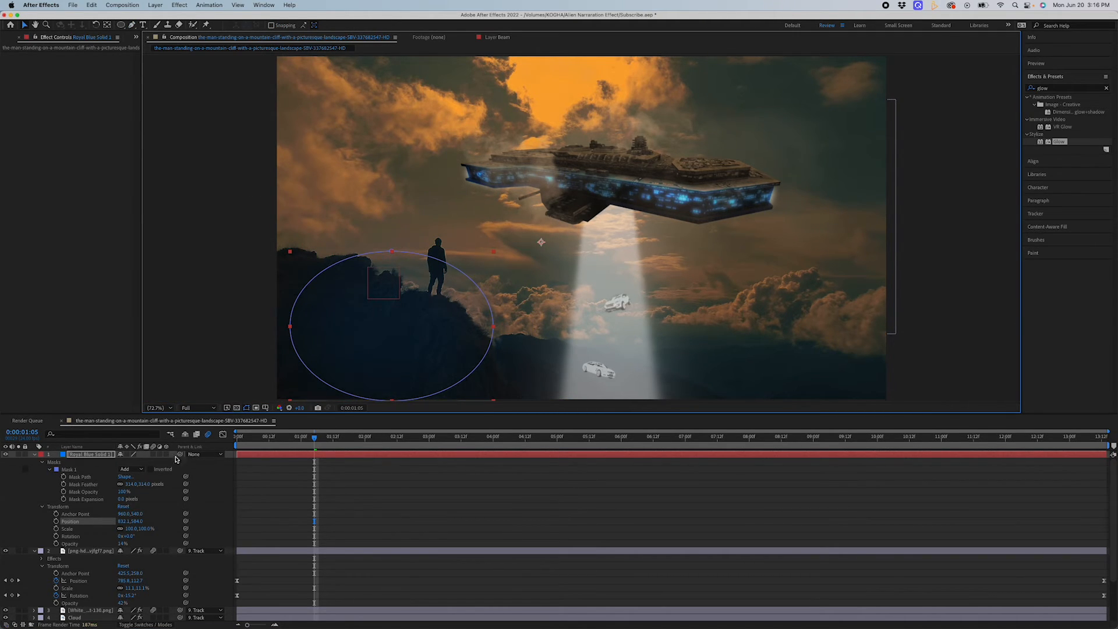
click(34, 454)
click(37, 467)
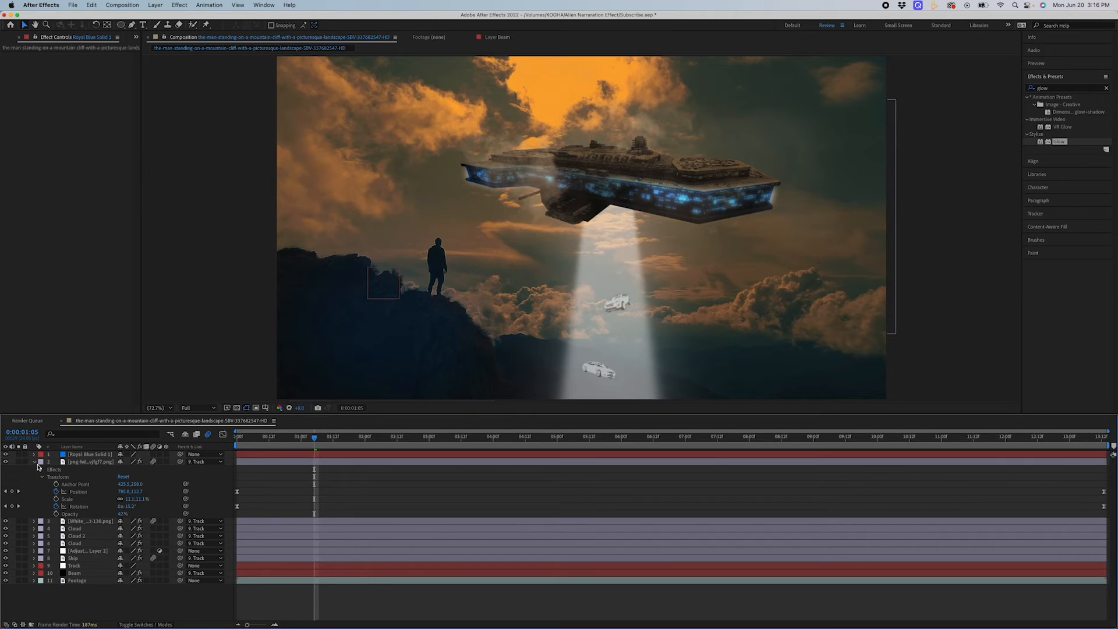
click(34, 462)
drag(180, 456, 95, 516)
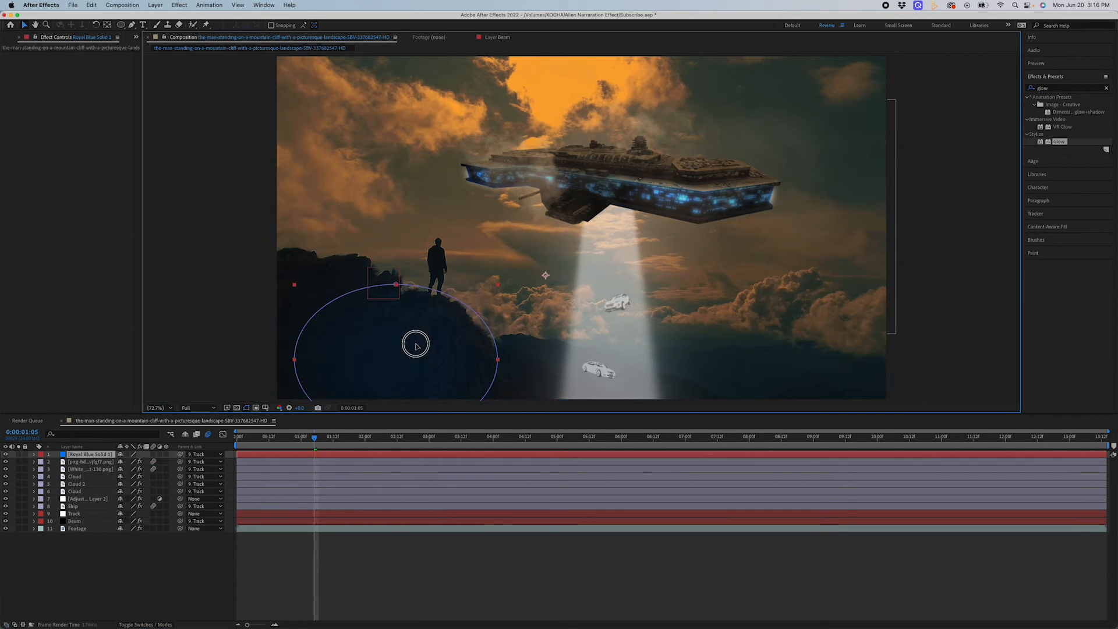
Step: Reshape the blue solid's mask with added Pen tool points around the man and along the cliff edge, and preview the result
click(134, 24)
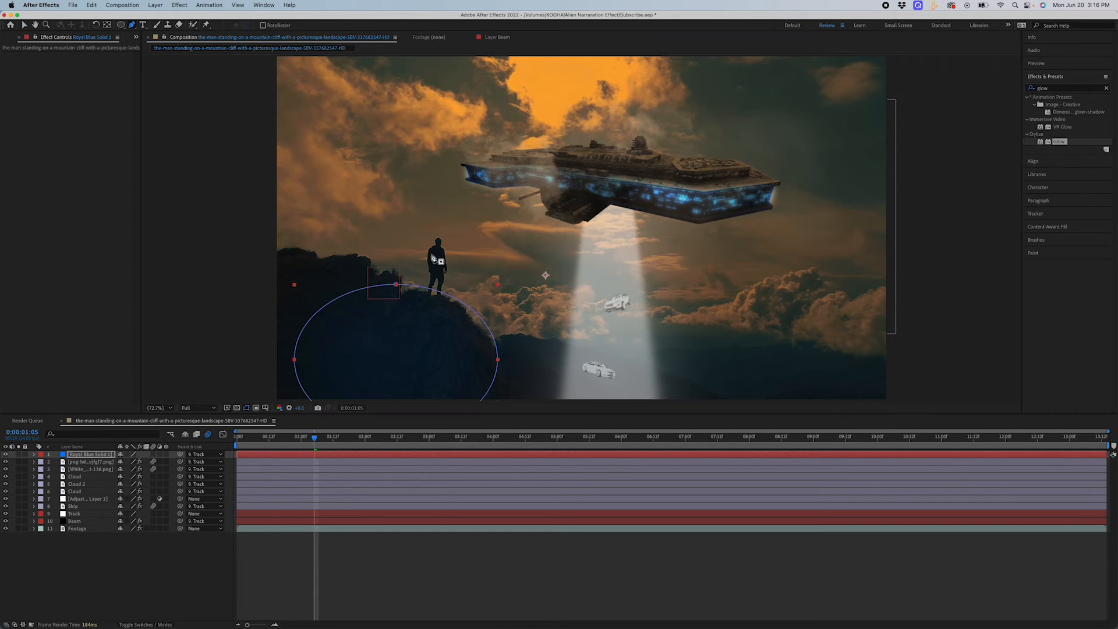
click(444, 294)
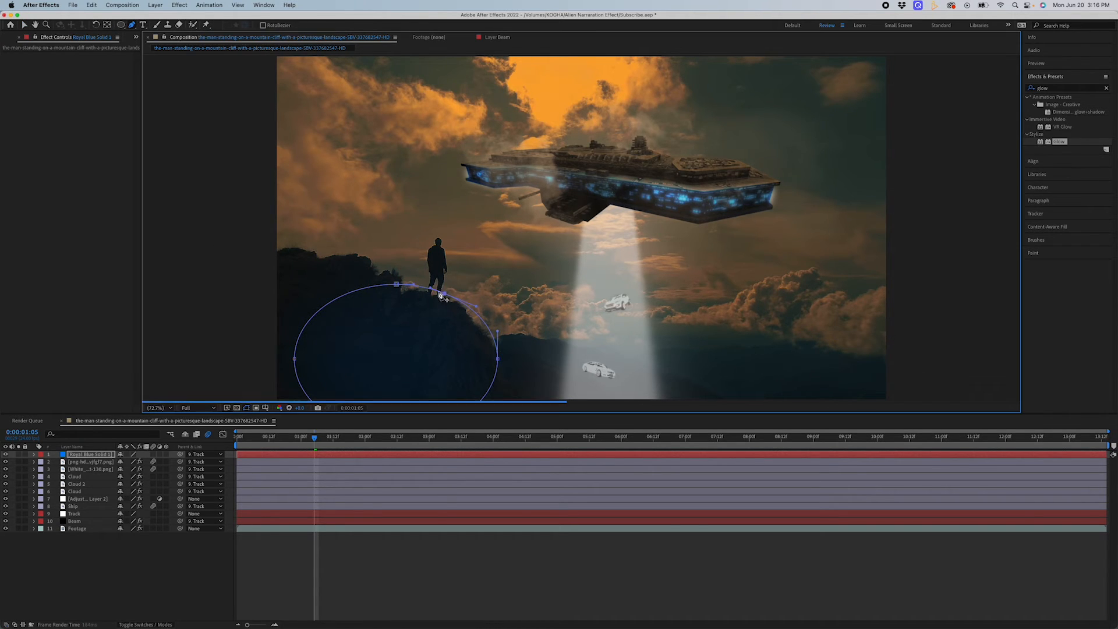
drag(421, 287, 439, 234)
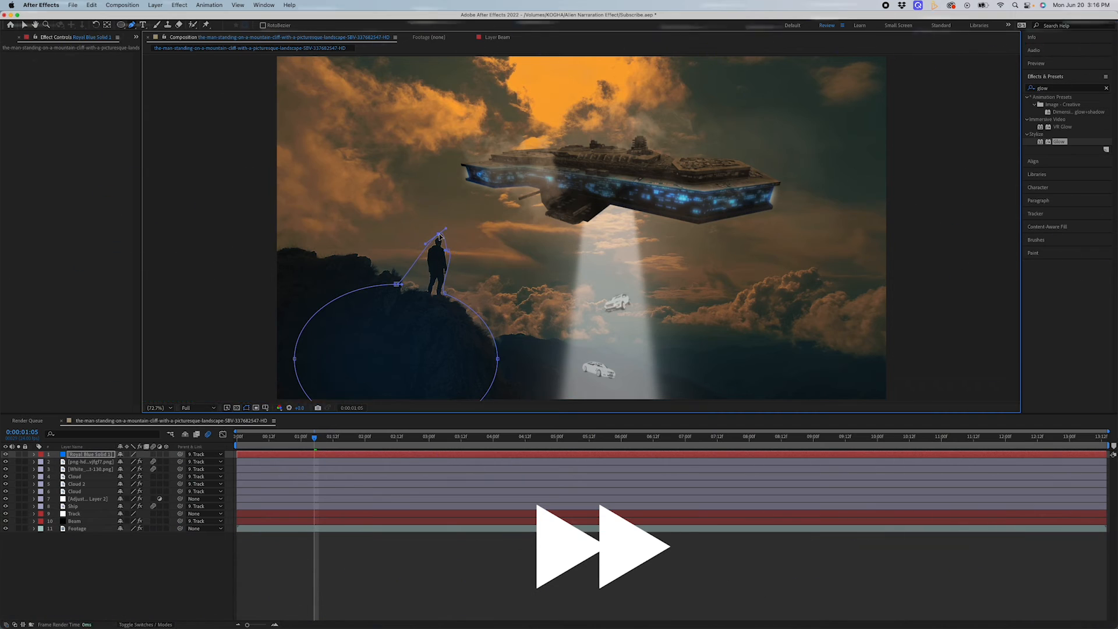
click(418, 258)
drag(406, 275, 422, 282)
drag(295, 359, 279, 349)
click(268, 553)
drag(266, 437, 165, 438)
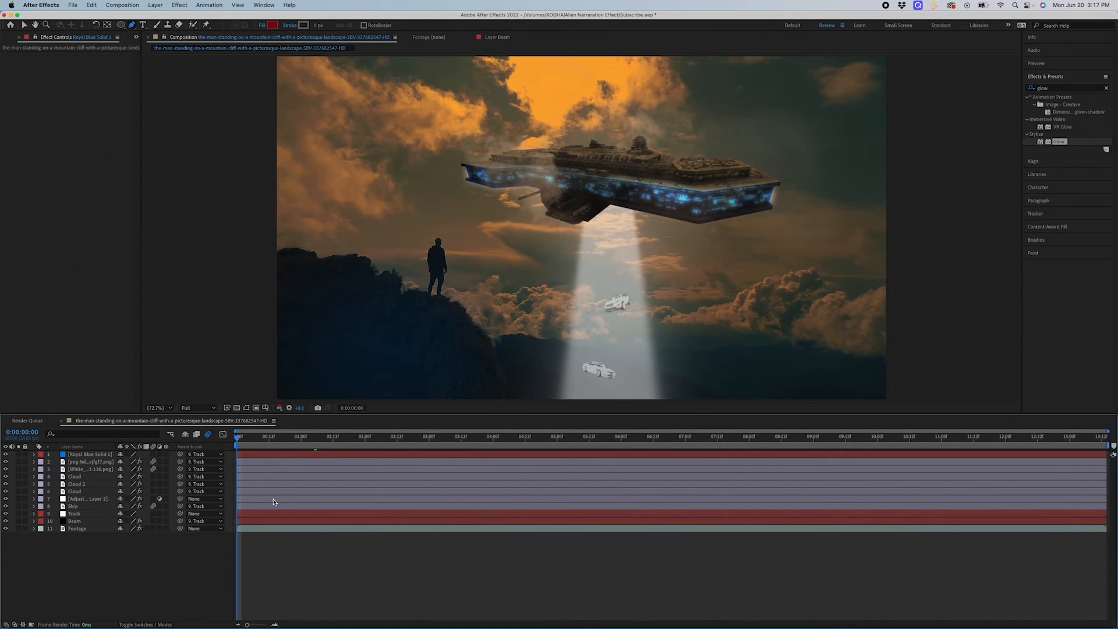
key(space)
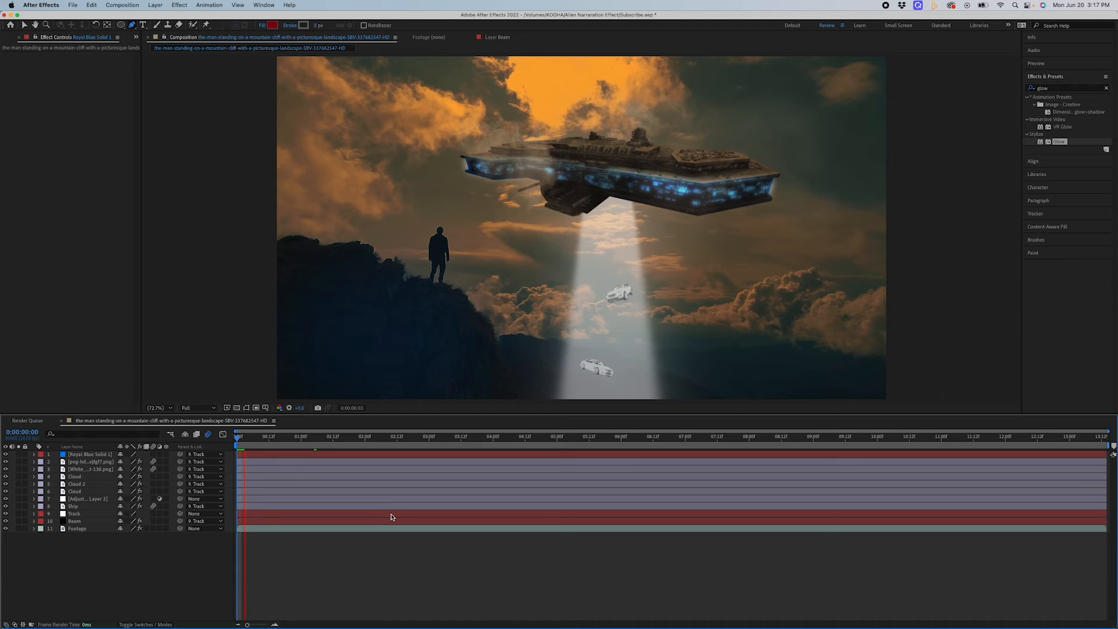
key(space)
Step: Raise the blue solid's Opacity to 24% with the whole composition fitted in the viewer, and preview the result
key(comma)
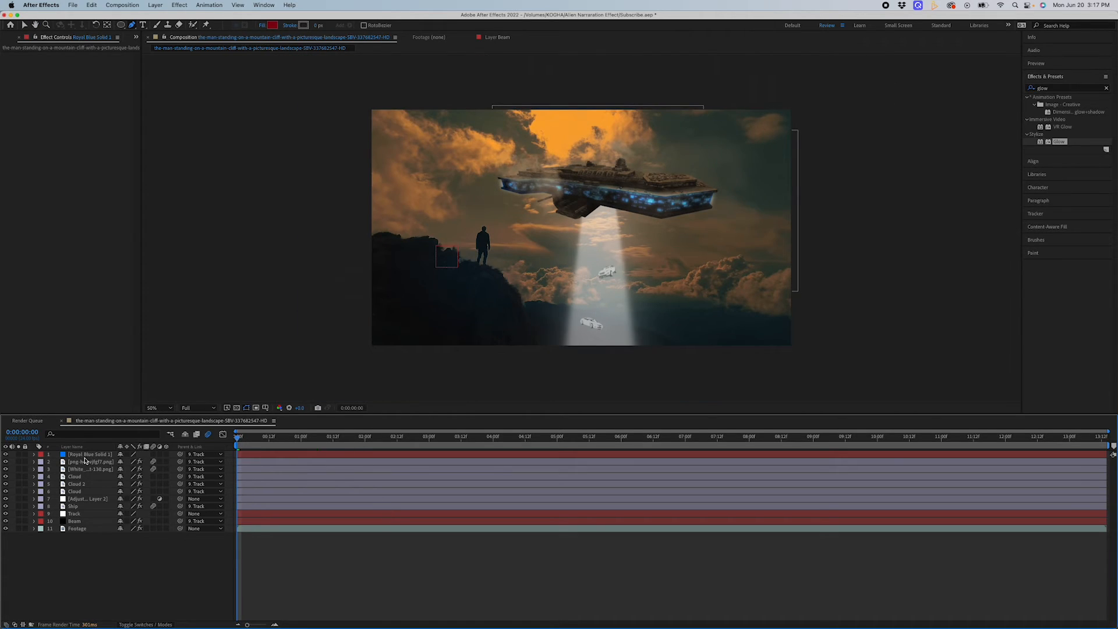
click(161, 408)
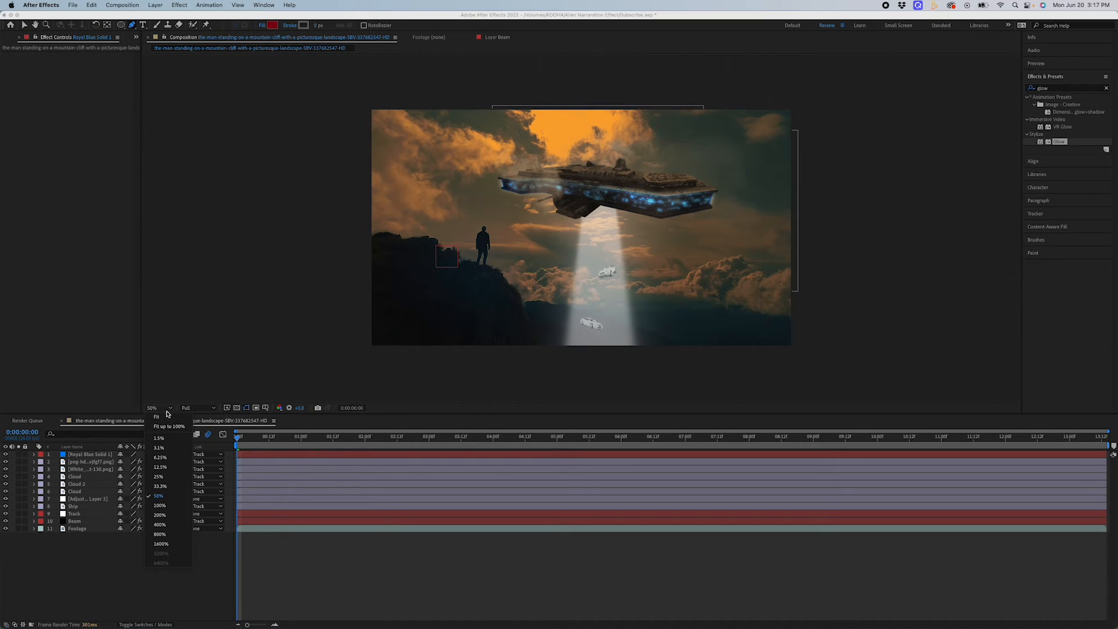
click(163, 419)
click(33, 455)
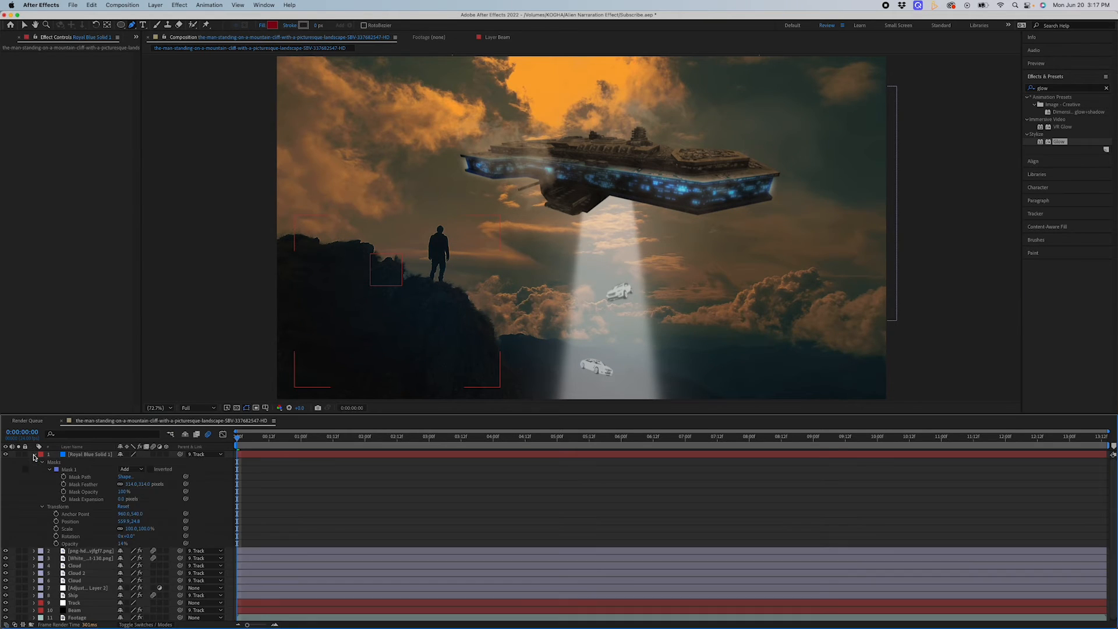
drag(121, 544, 128, 544)
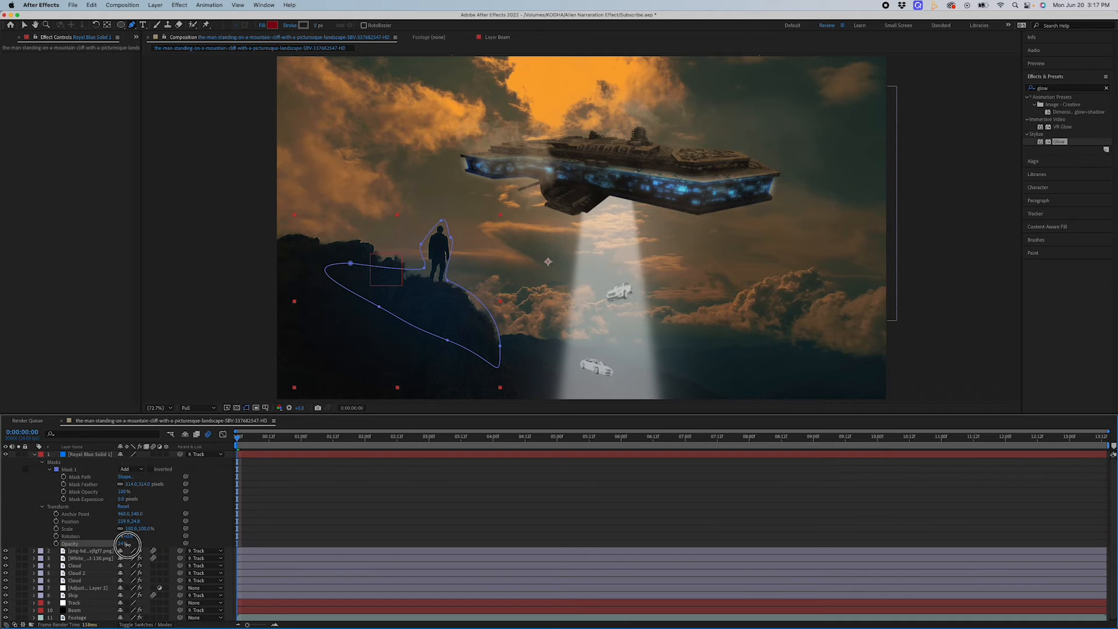
key(space)
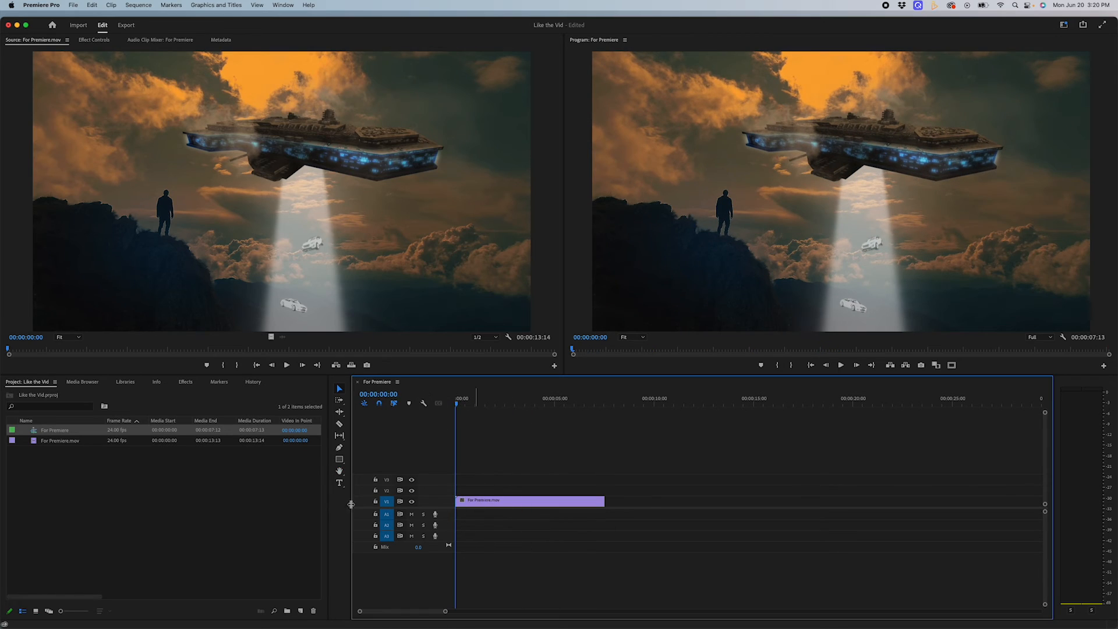
Step: In Premiere Pro, create an adjustment layer and place it on track V2 above the For Premiere clip, at the sequence start
right_click(146, 487)
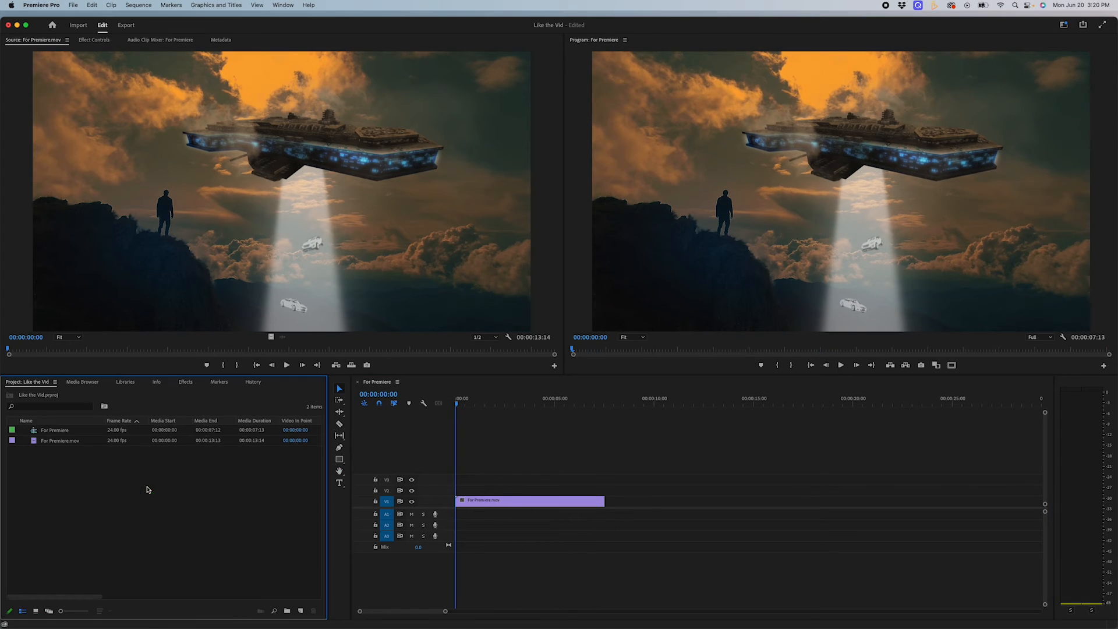
mouse_move(185, 489)
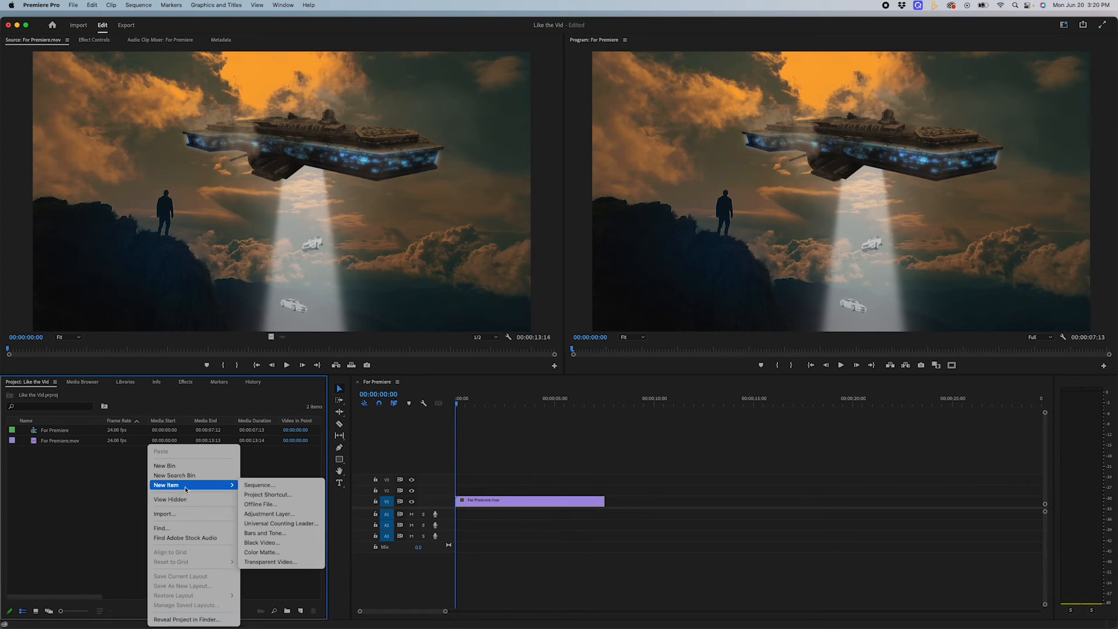
click(269, 513)
click(610, 359)
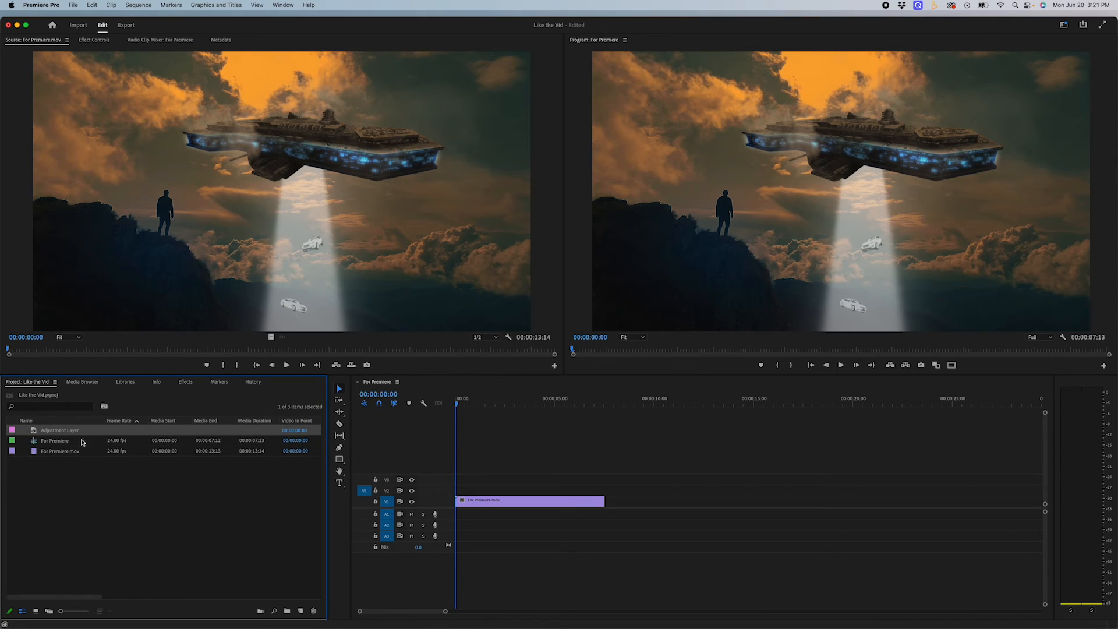
drag(32, 430, 456, 491)
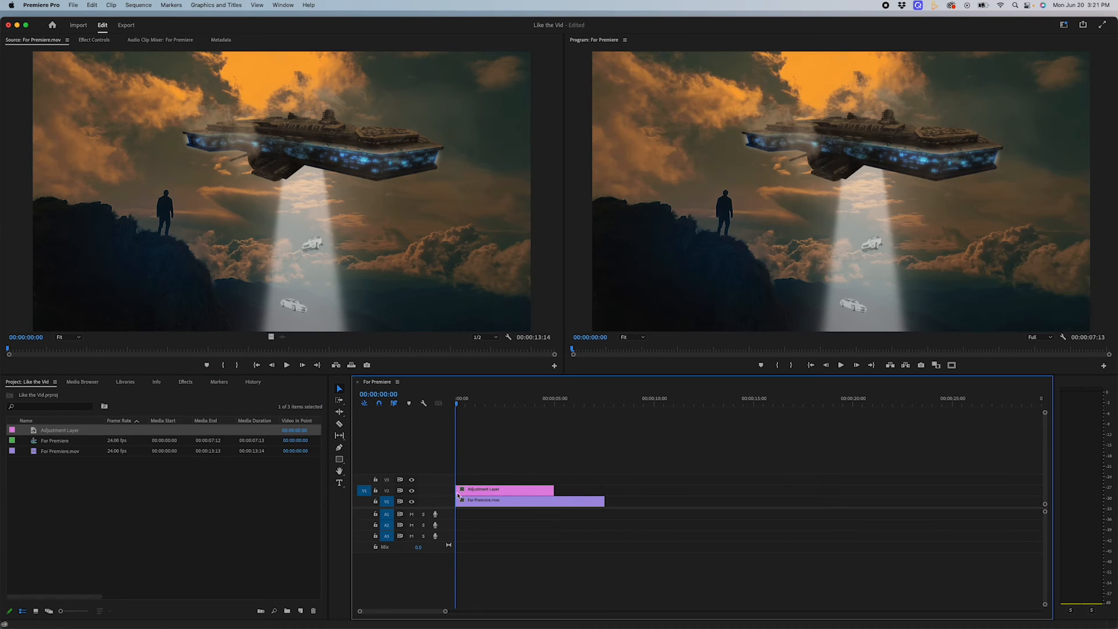
Step: Extend the adjustment layer on V2 to the end of the For Premiere clip and apply the Crop effect to it
drag(556, 491, 605, 491)
click(542, 489)
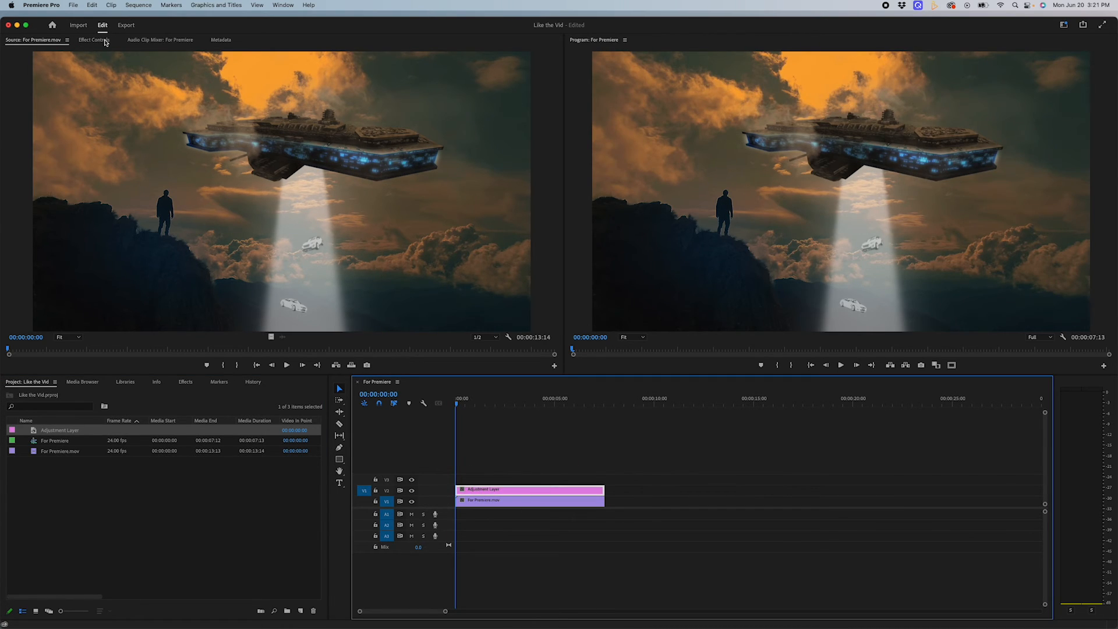
click(94, 39)
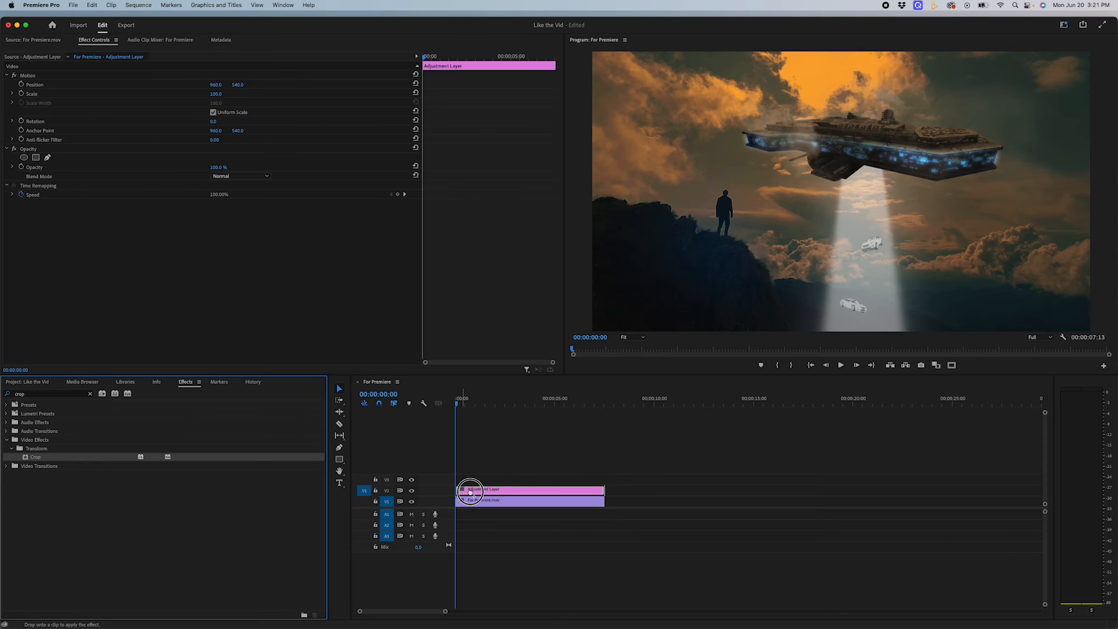
drag(35, 457, 465, 492)
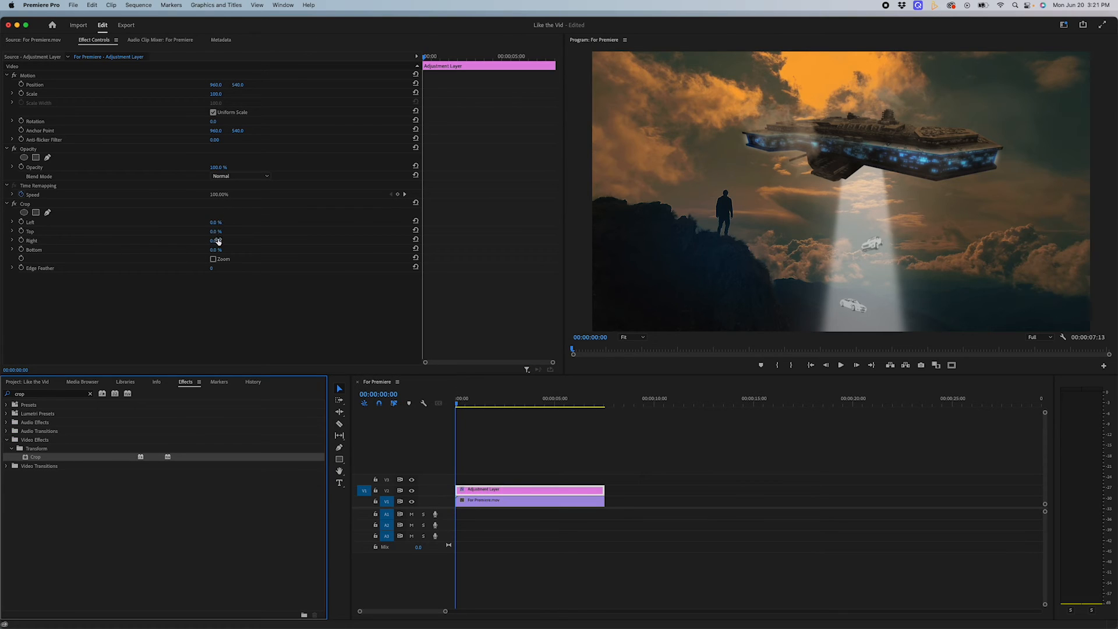
Step: Set the Crop effect's Top and Bottom to 5% for letterbox bars, and preview the sequence from the start
click(215, 233)
text(10)
key(Return)
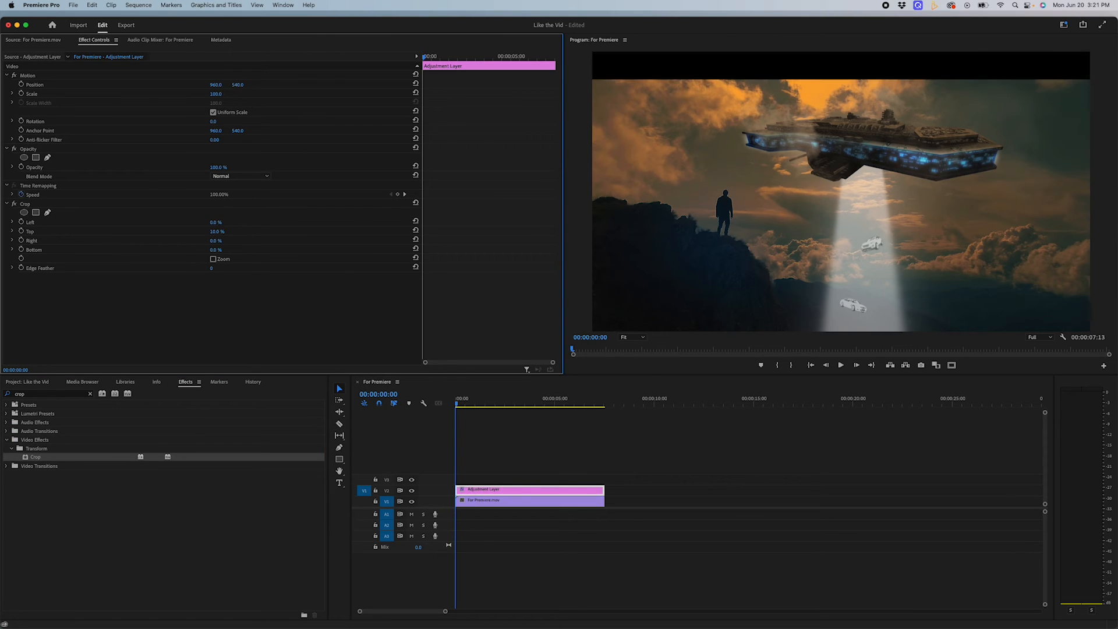
click(215, 250)
text(10)
key(Return)
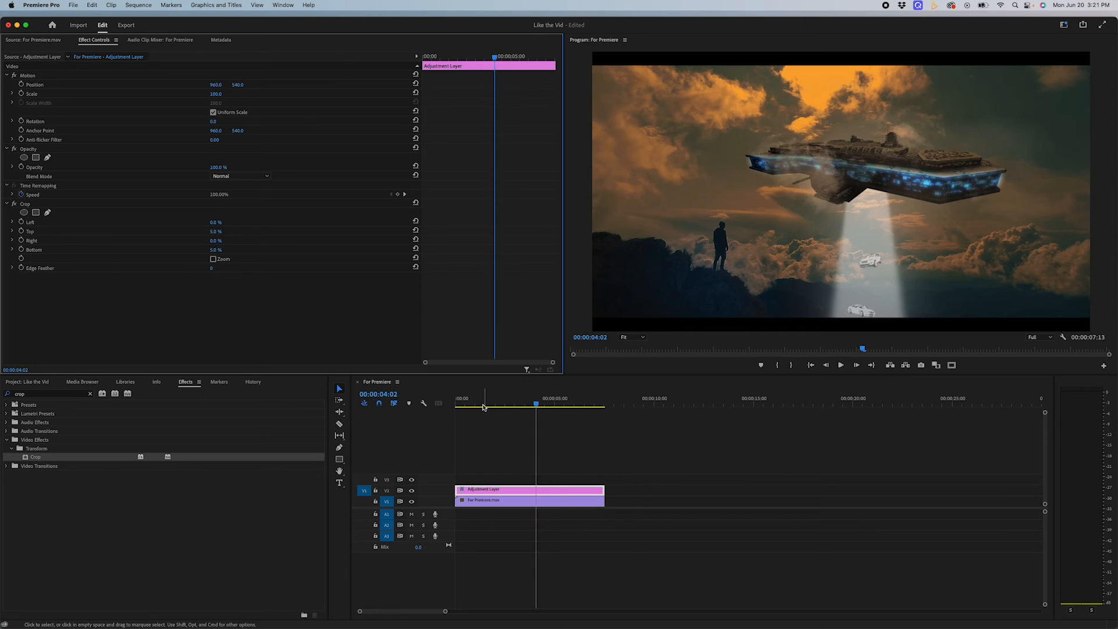
drag(484, 406, 396, 392)
key(space)
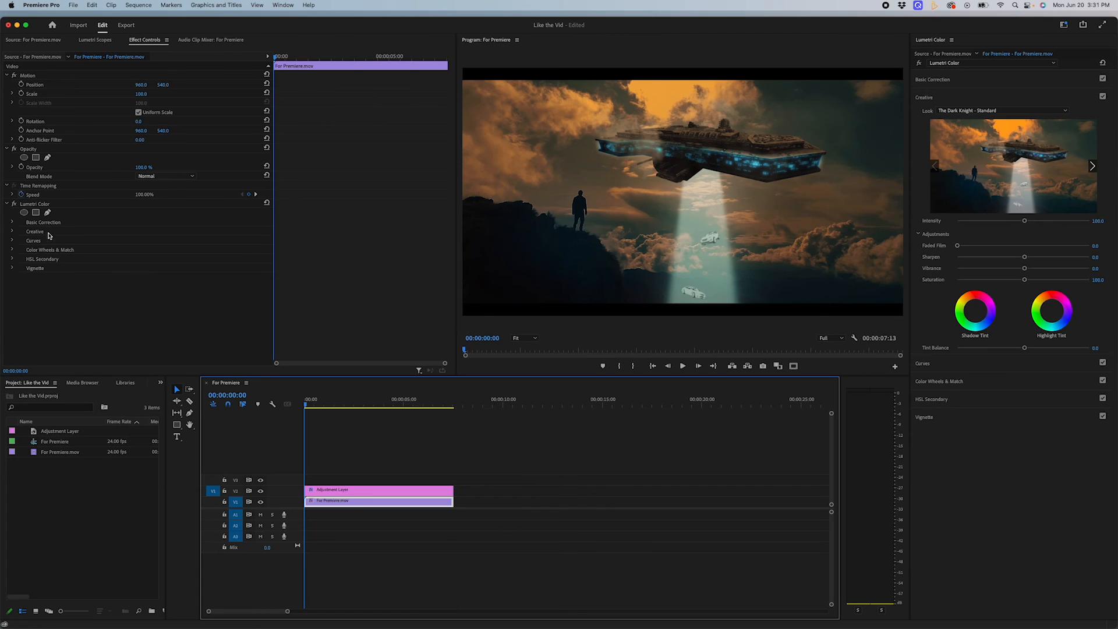
Step: Compare the For Premiere clip with its Lumetri Color grade switched off and on during playback and at the start
click(13, 204)
key(space)
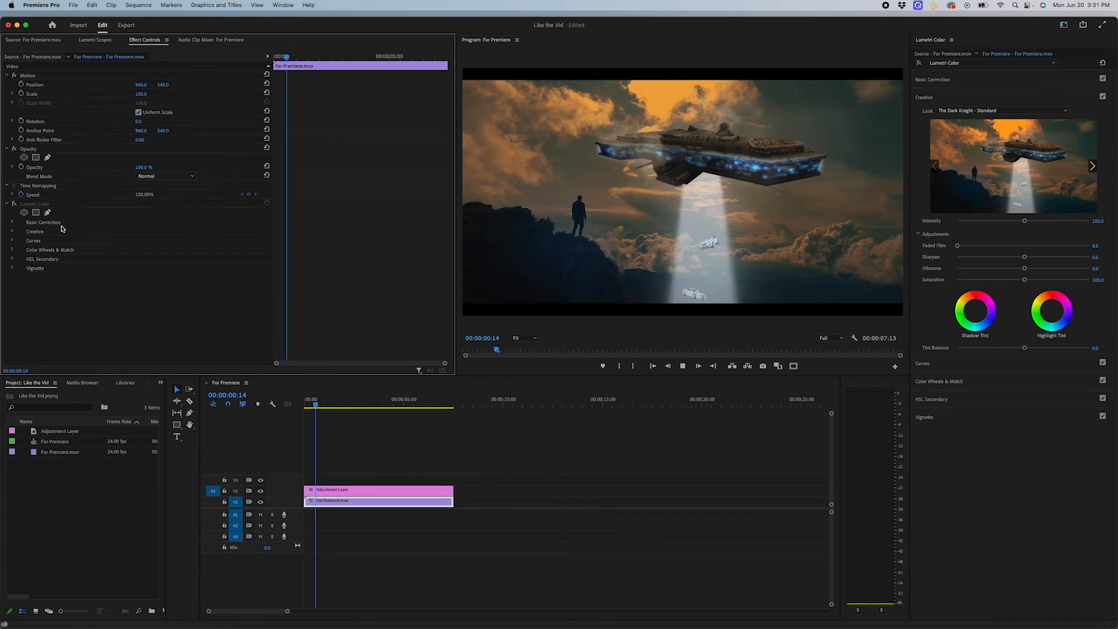
click(13, 204)
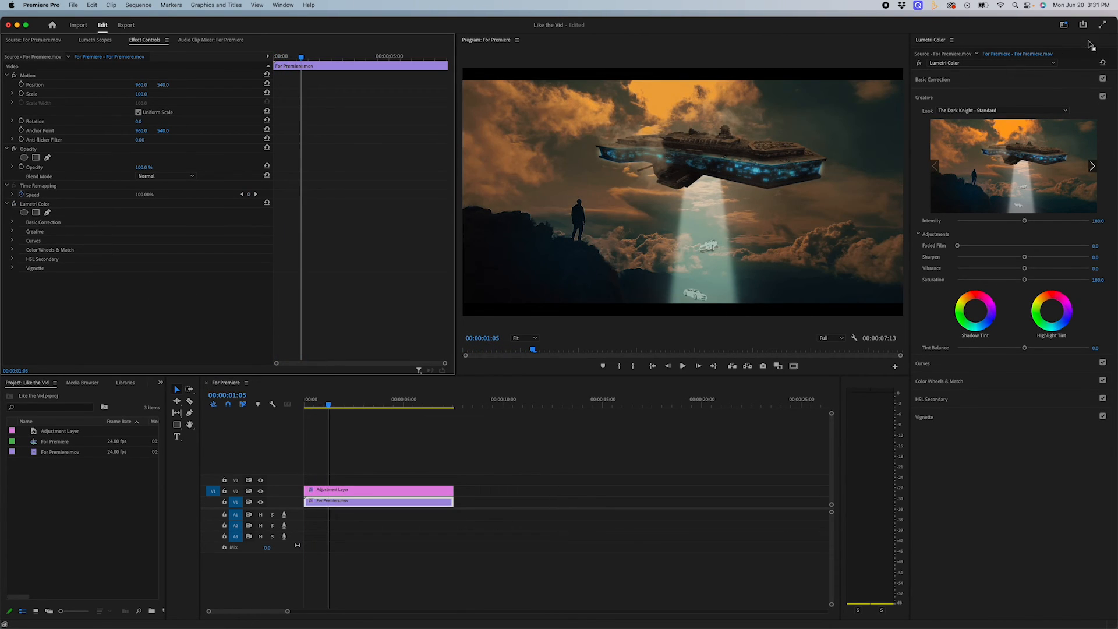
click(309, 398)
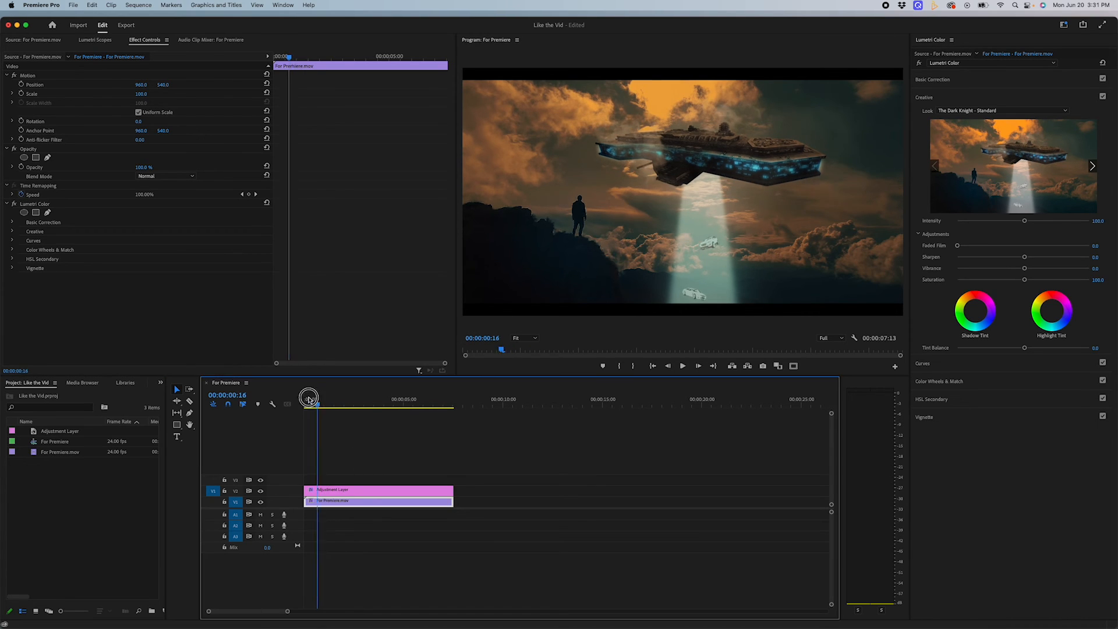
click(13, 204)
click(13, 205)
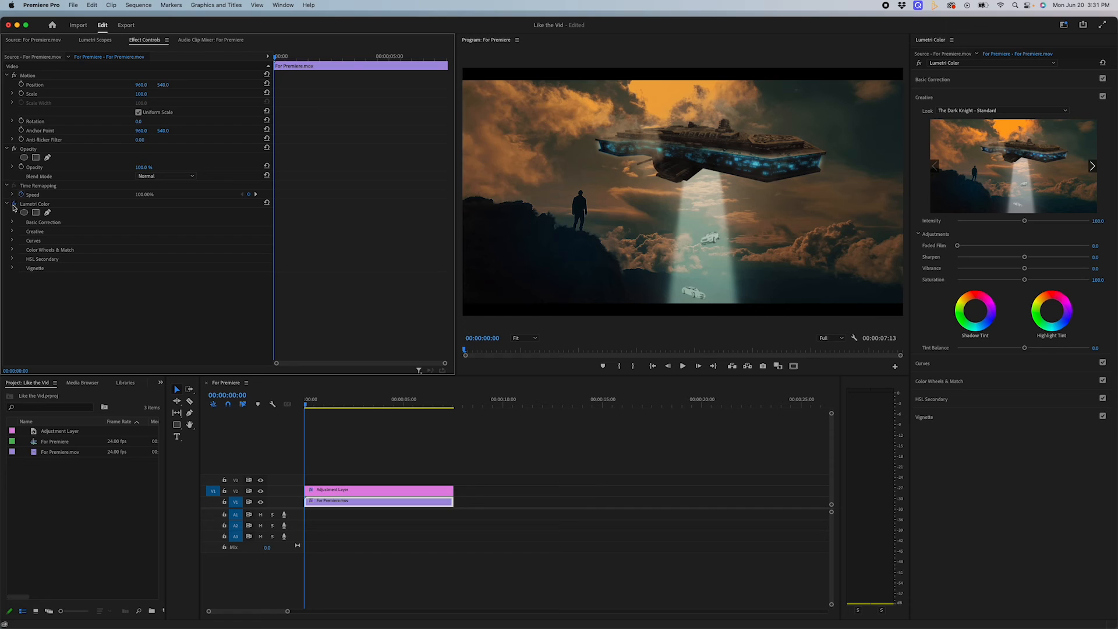
Step: Play back the graded sequence and save the project, returning the playhead to the start
key(space)
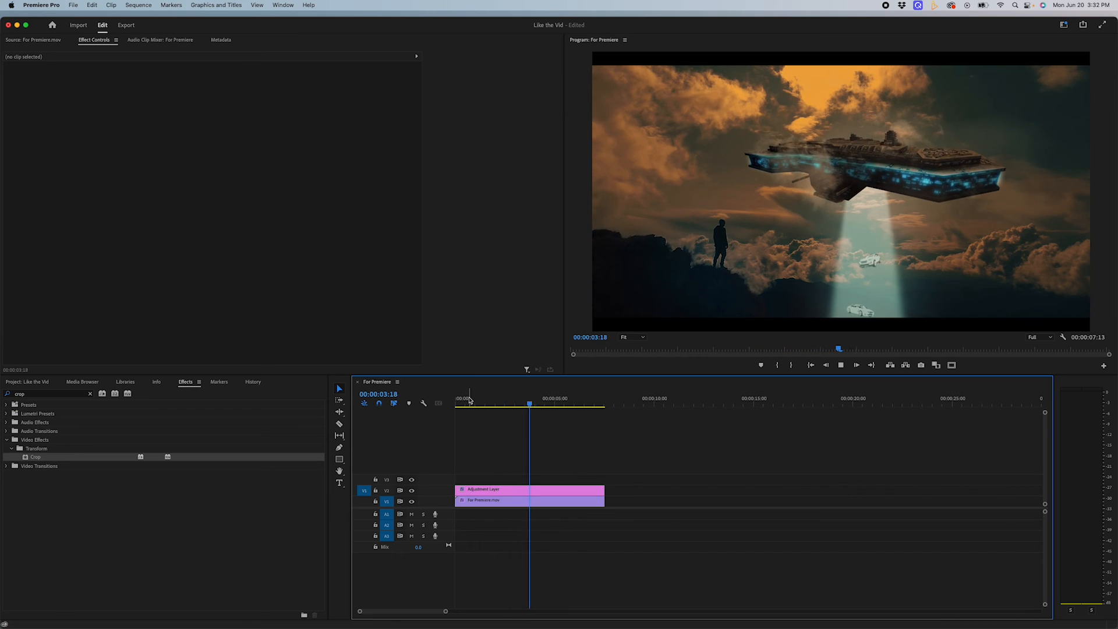
key(super+s)
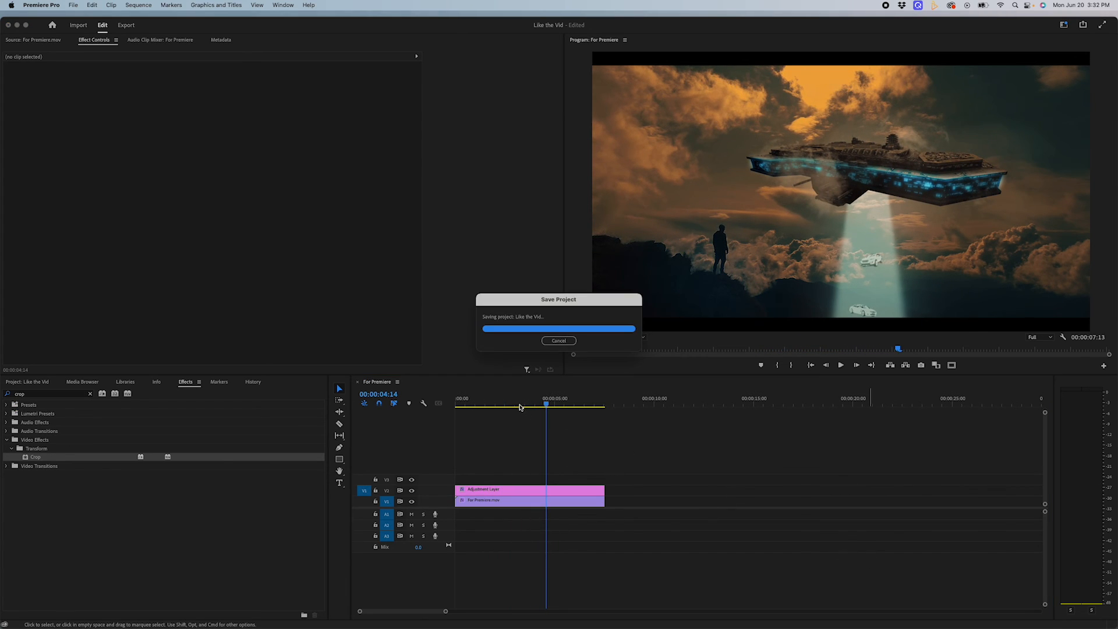
key(Home)
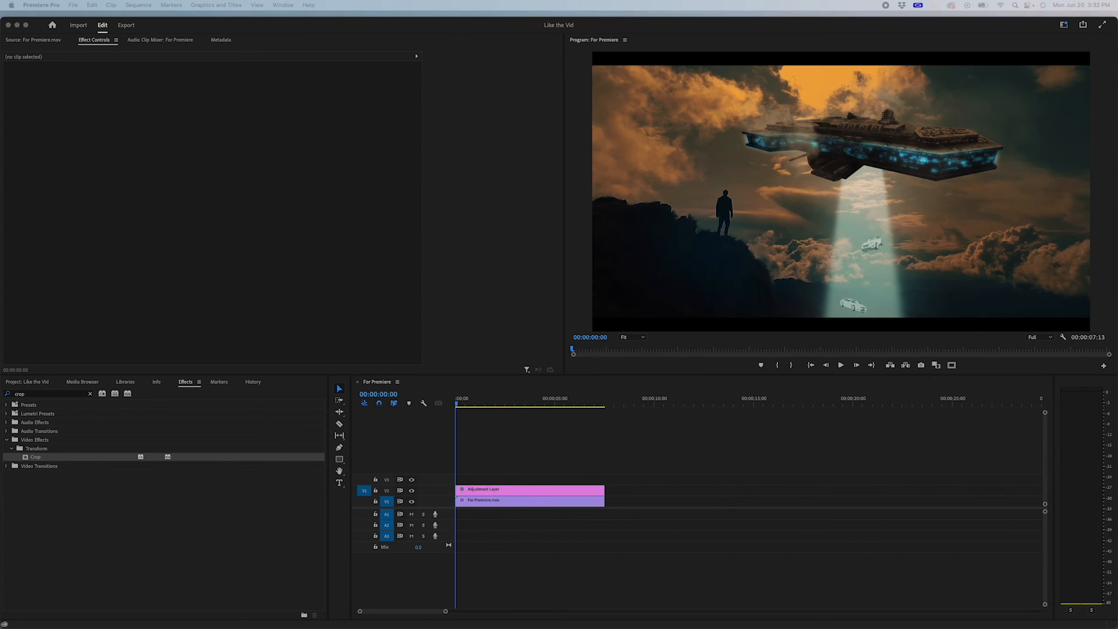